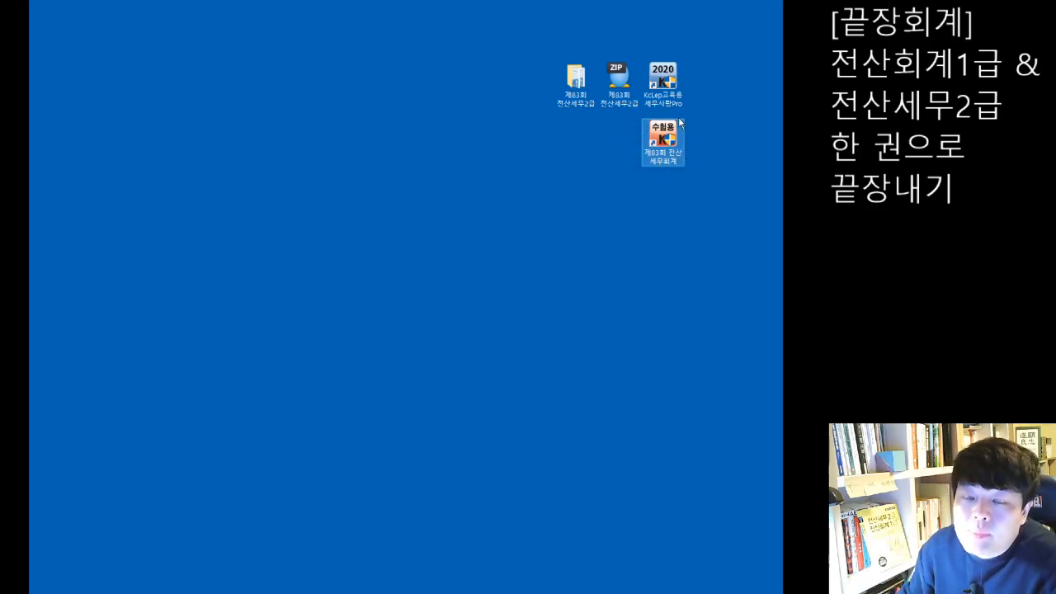
# - Launch the 제83회 전산세무회계 exam program and place its main window in view over the Drawboard PDF textbook
pyautogui.doubleClick(656, 153)
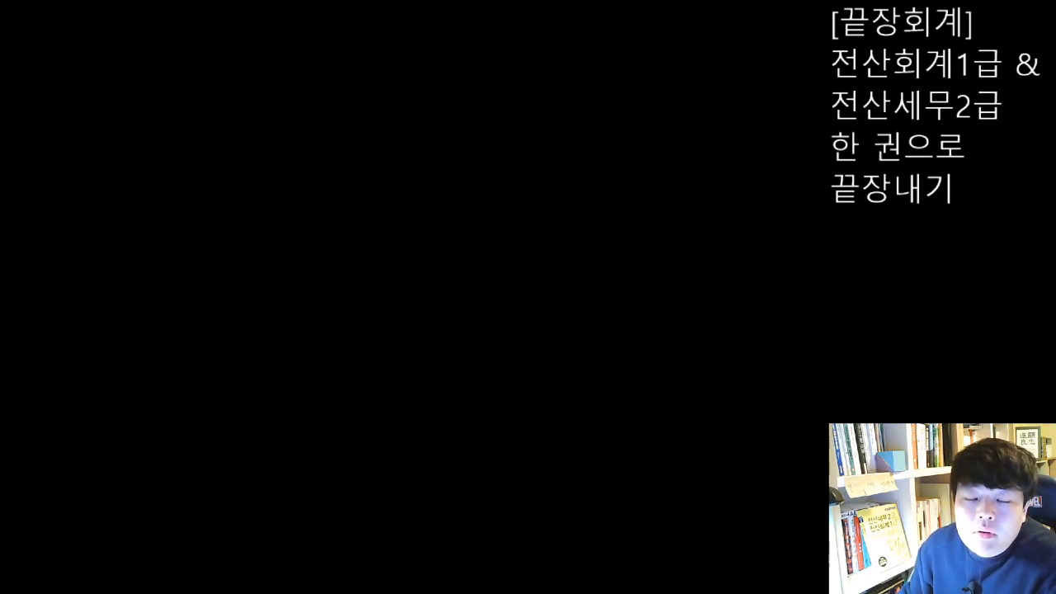
pyautogui.click(446, 158)
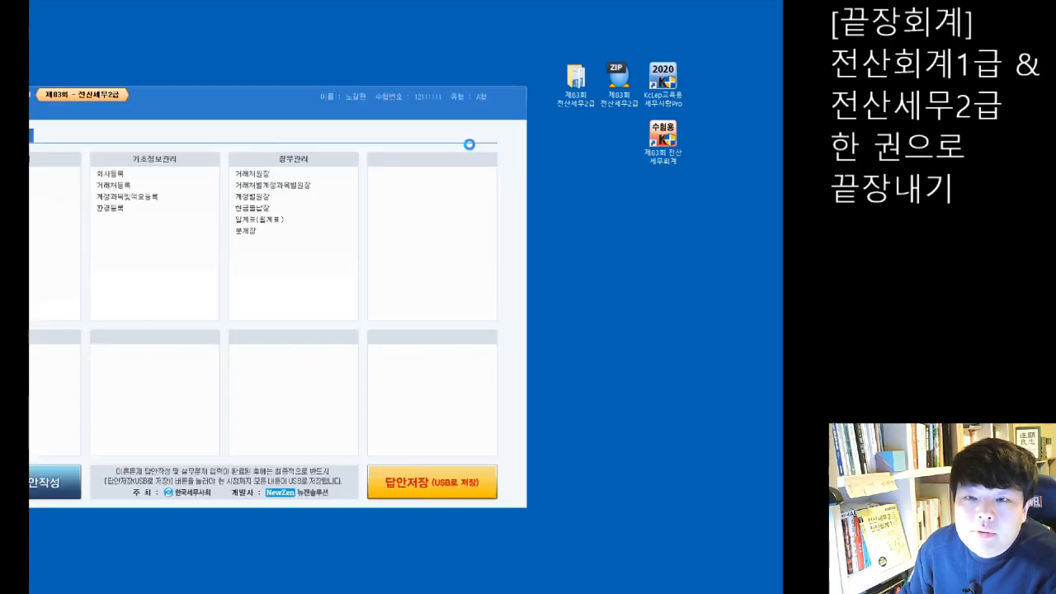
pyautogui.moveTo(327, 95); pyautogui.dragTo(500, 94)
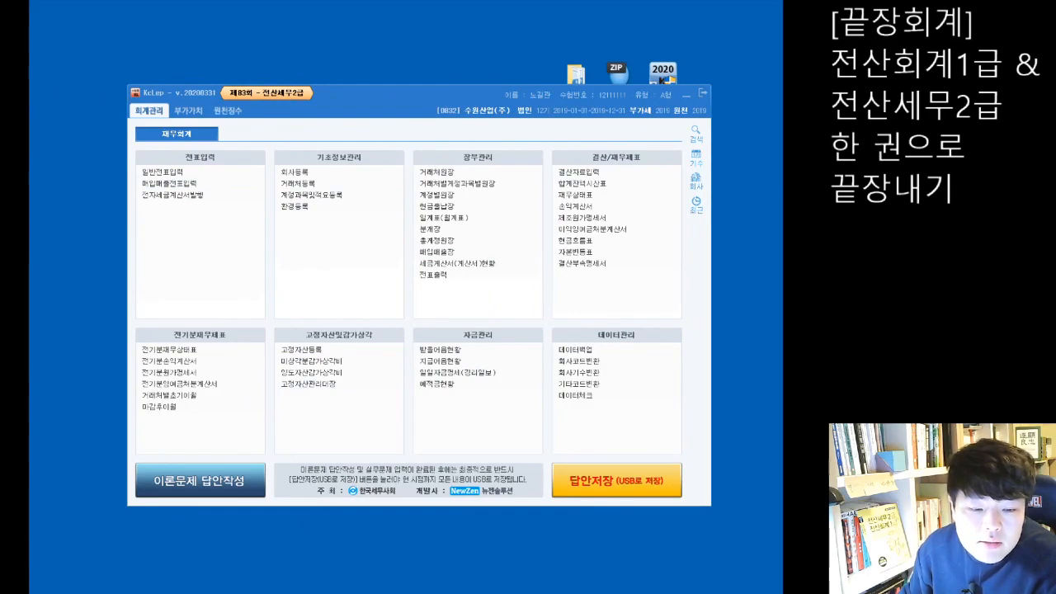
pyautogui.hotkey('alt', 'Tab')
pyautogui.hotkey('alt', 'Tab')
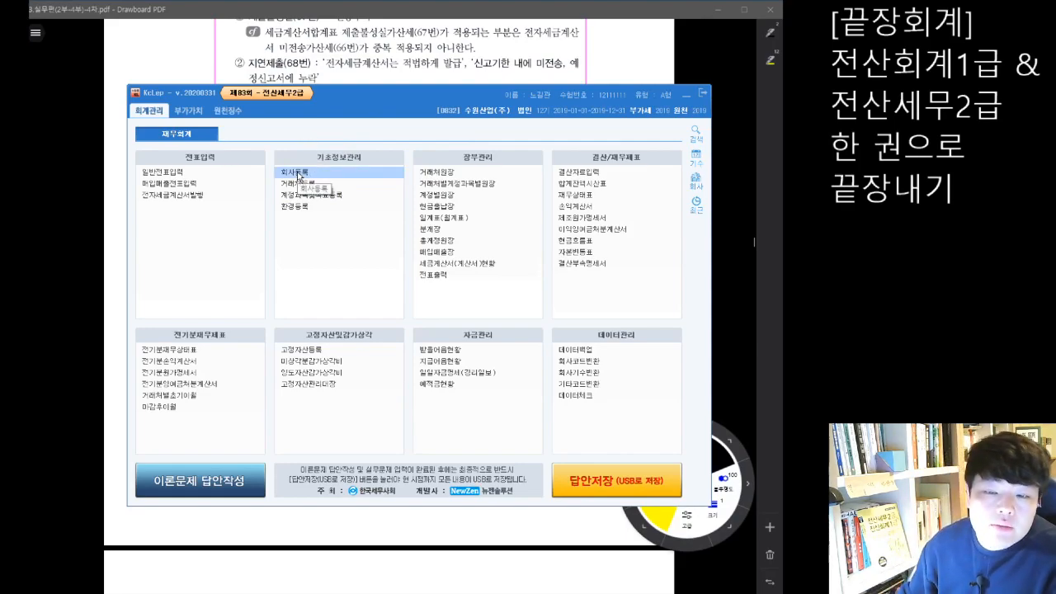
# - Look over the functions offered under 부가가치 and 원천징수 in the exam program
pyautogui.click(190, 113)
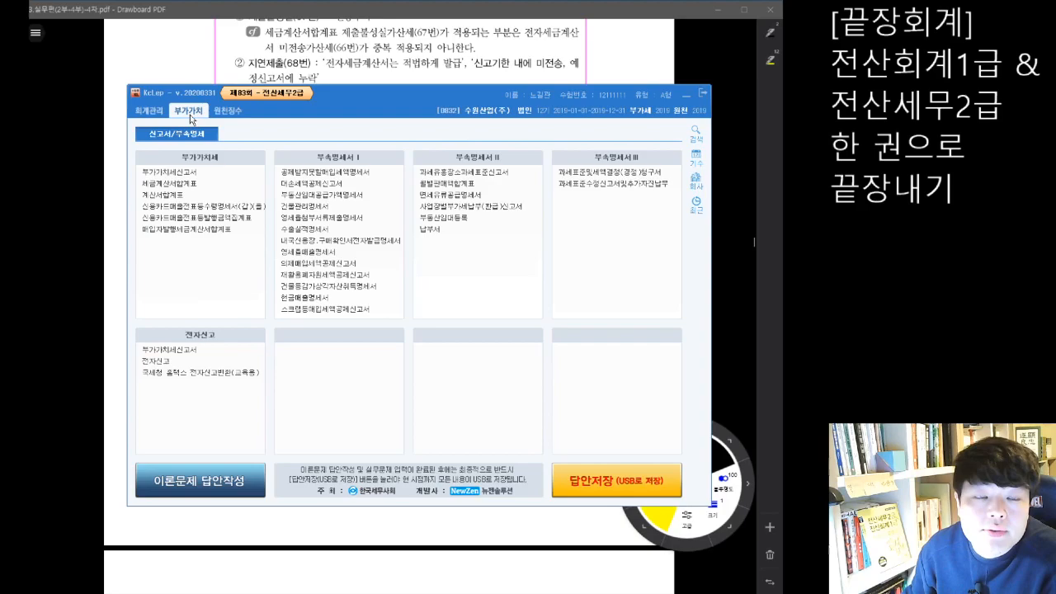
pyautogui.click(222, 116)
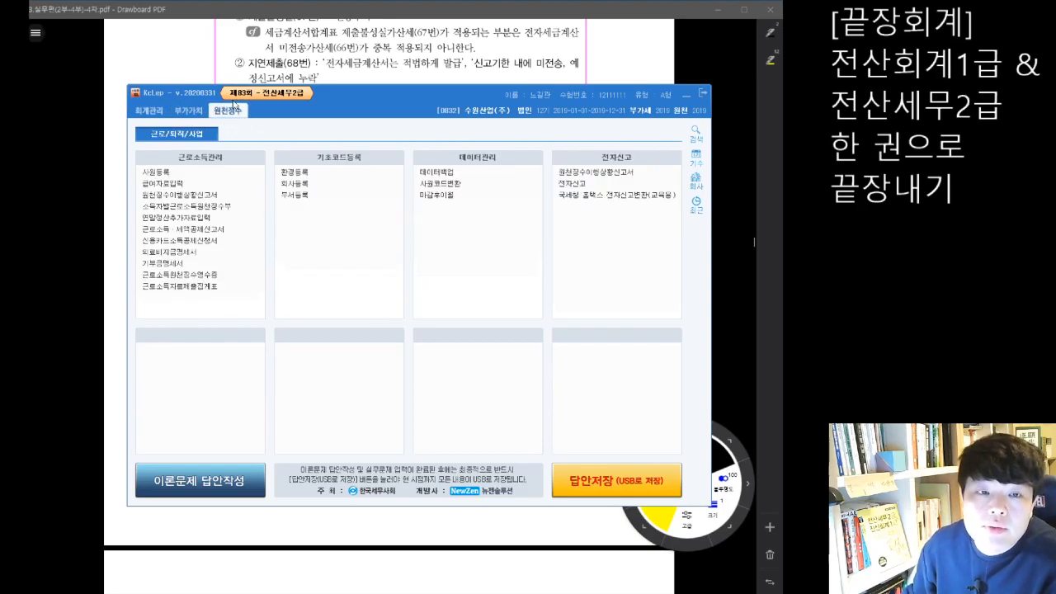
pyautogui.click(188, 113)
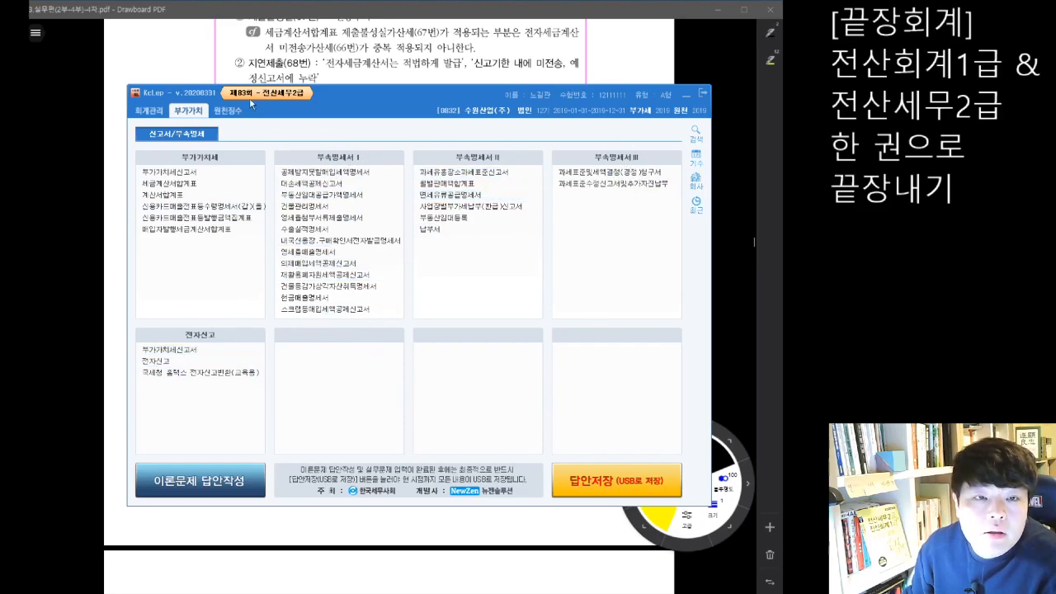
pyautogui.click(224, 110)
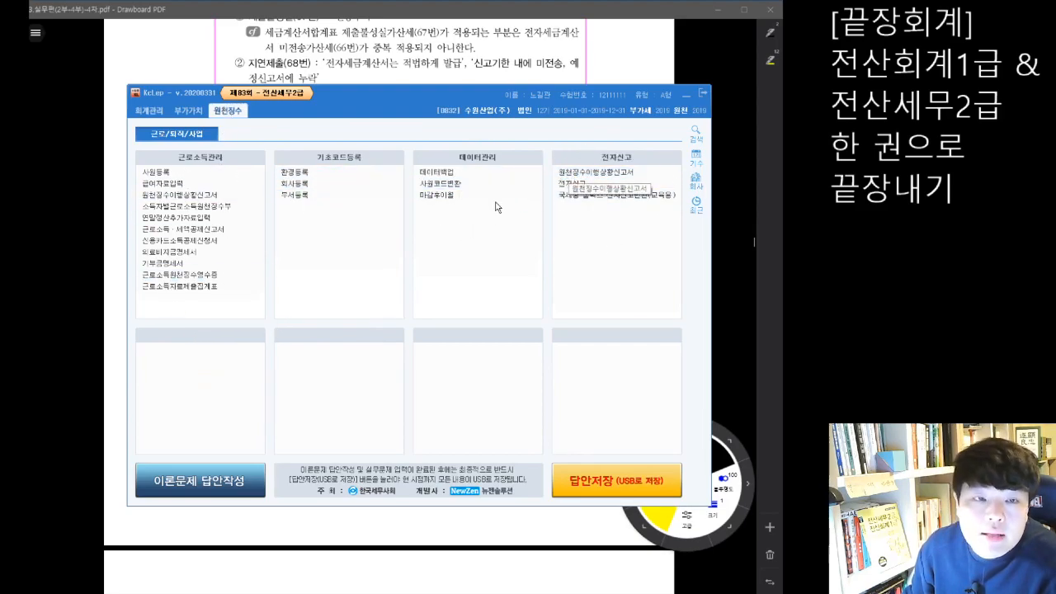
# - Open the 부가가치세신고서 form from the 부가가치 functions and move its window fully into view
pyautogui.click(189, 115)
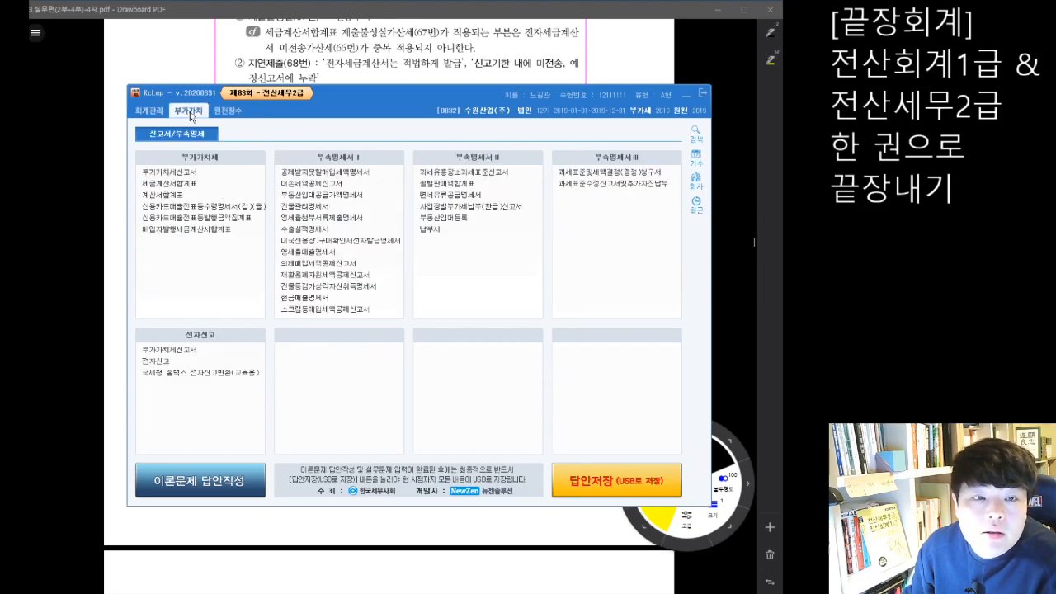
pyautogui.click(169, 171)
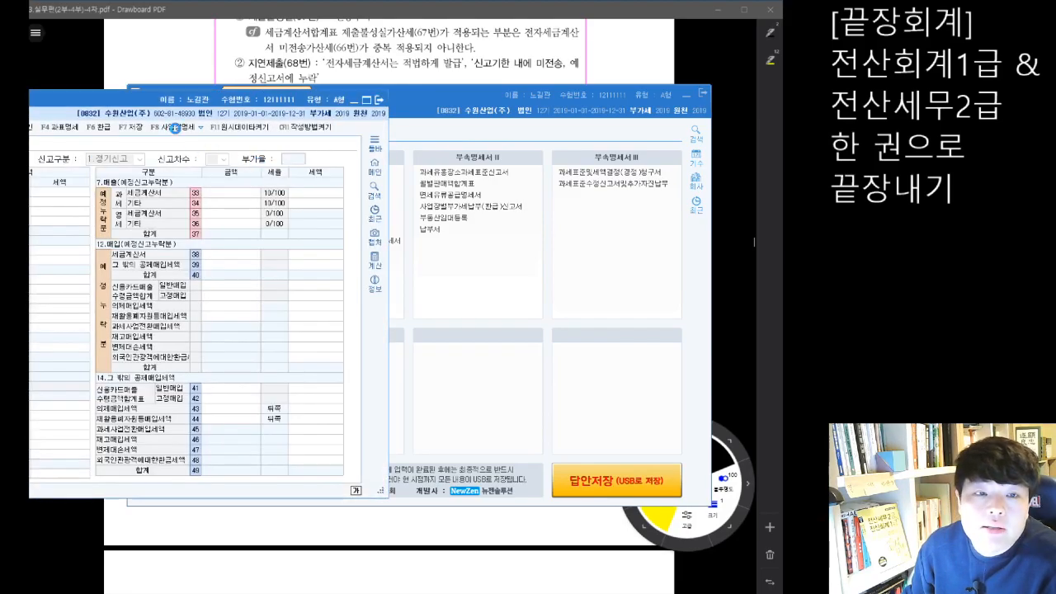
pyautogui.moveTo(488, 179); pyautogui.dragTo(476, 70)
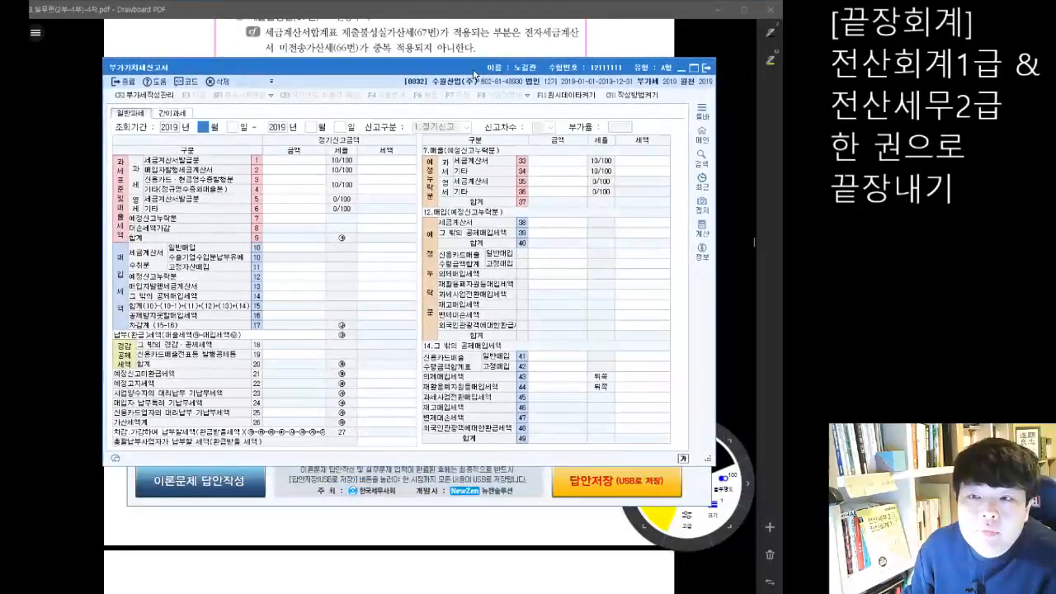
pyautogui.moveTo(394, 61); pyautogui.dragTo(428, 59)
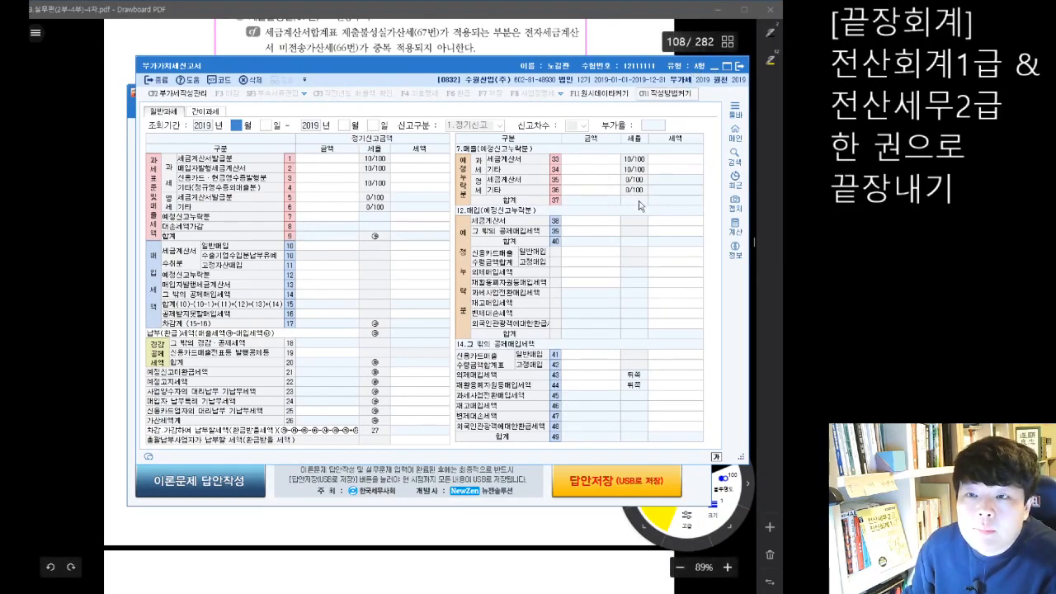
# - Switch to Drawboard PDF and draw a blue timeline split into four quarters in the blank area of page 107
pyautogui.click(70, 479)
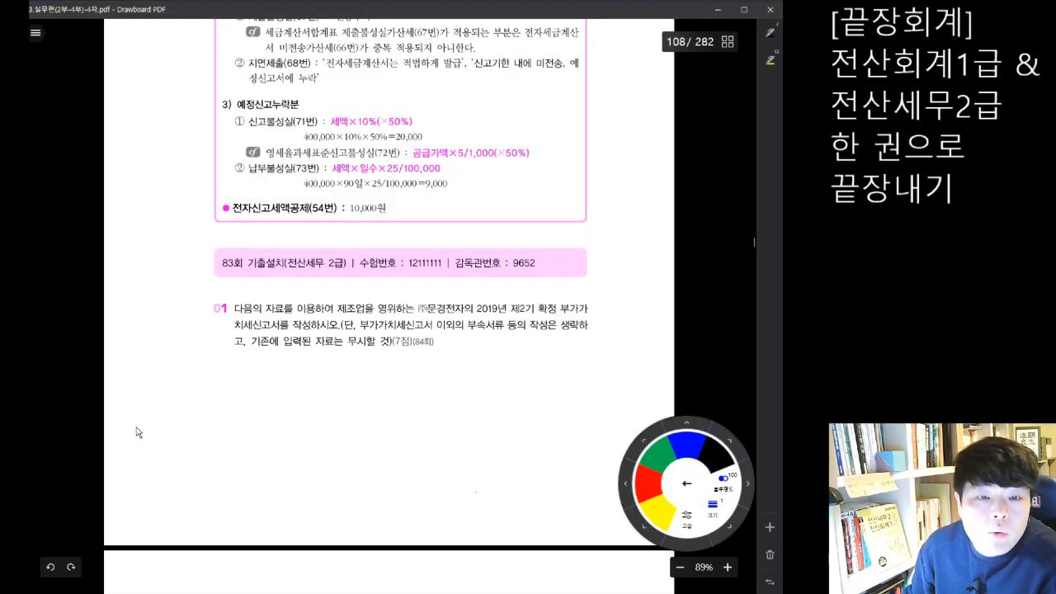
pyautogui.scroll(8, 351, 421)
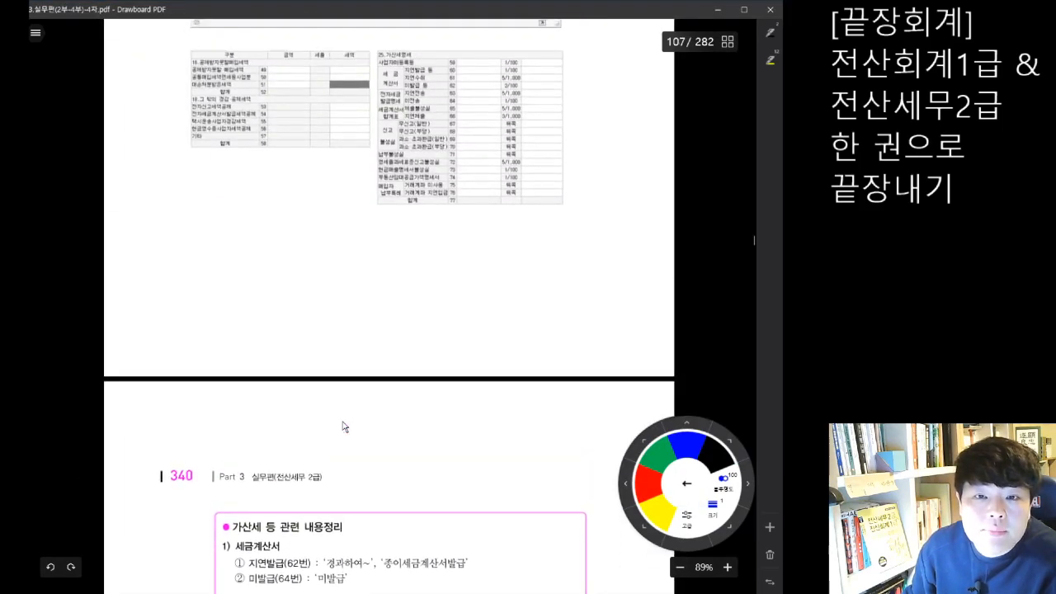
pyautogui.hotkey('alt', 'Tab')
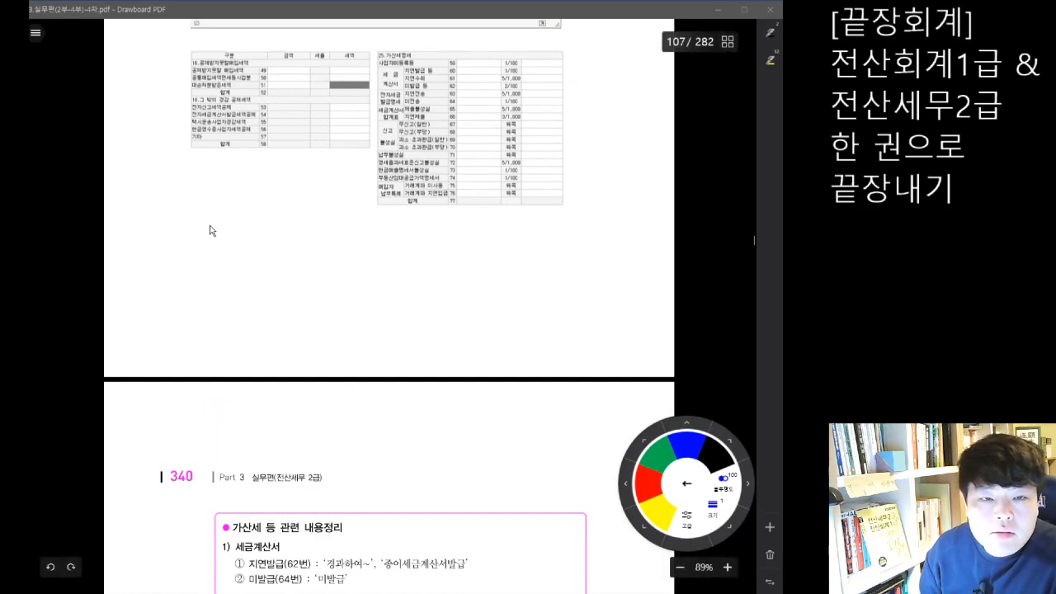
pyautogui.moveTo(170, 208)
pyautogui.mouseDown()
pyautogui.moveTo(172, 226)
pyautogui.moveTo(187, 213)
pyautogui.moveTo(327, 208)
pyautogui.moveTo(455, 211)
pyautogui.moveTo(459, 222)
pyautogui.mouseUp()
pyautogui.moveTo(320, 201); pyautogui.dragTo(320, 220)
pyautogui.moveTo(246, 203); pyautogui.dragTo(246, 220)
pyautogui.moveTo(392, 202); pyautogui.dragTo(393, 219)
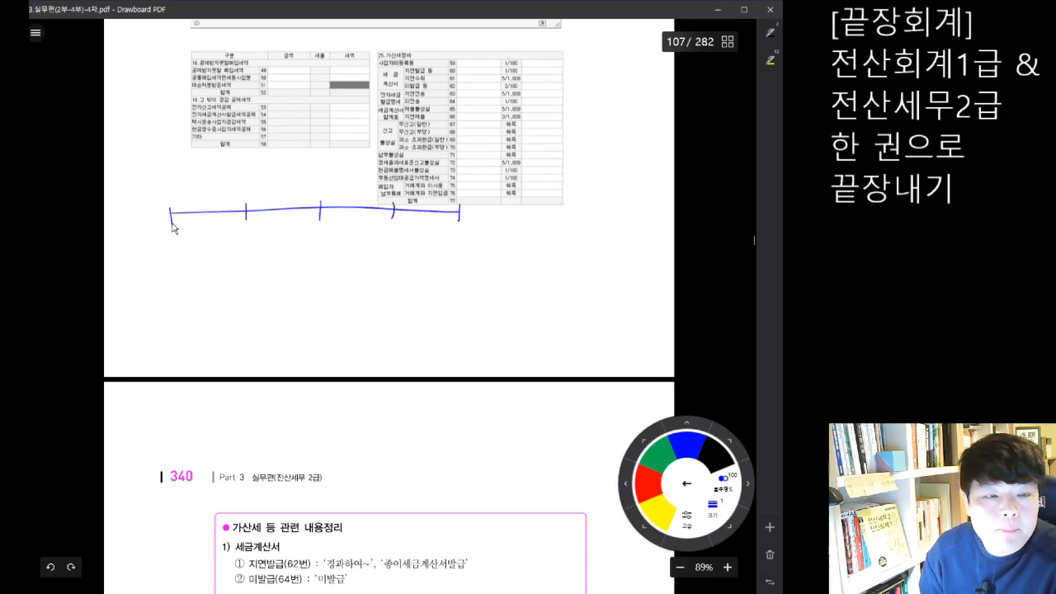
# - Handwrite the dates 1/1, 3/31 (4/1), 6/30 (7/1), 9/30 (10/1) and 12/31 in blue below the timeline marks
pyautogui.moveTo(164, 231); pyautogui.dragTo(157, 246)
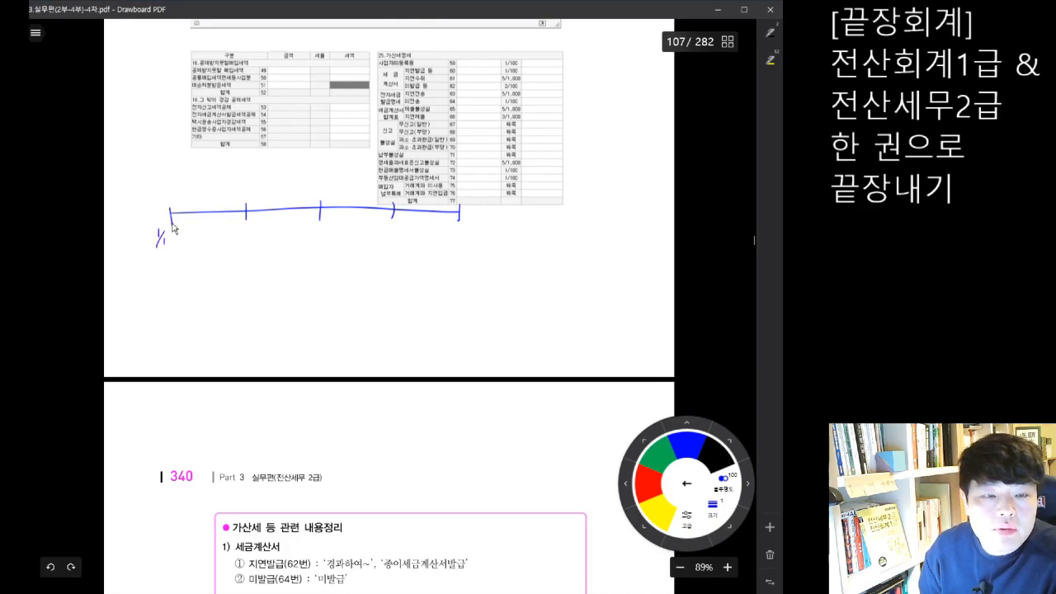
pyautogui.moveTo(226, 228); pyautogui.dragTo(232, 243)
pyautogui.moveTo(234, 237)
pyautogui.mouseDown()
pyautogui.moveTo(241, 255)
pyautogui.moveTo(259, 259)
pyautogui.mouseUp()
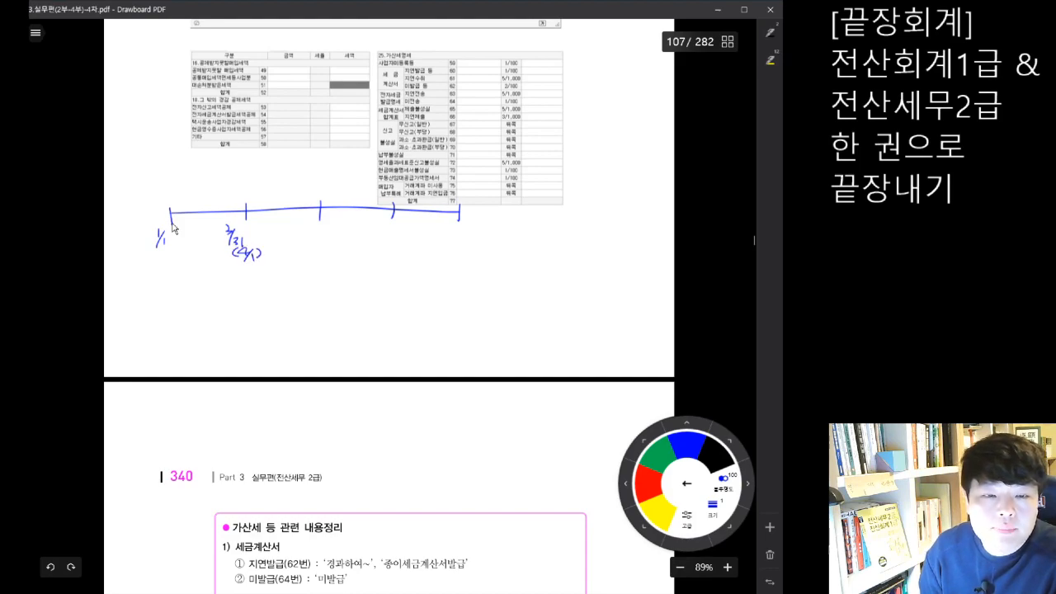
pyautogui.moveTo(310, 220); pyautogui.dragTo(312, 235)
pyautogui.moveTo(318, 229)
pyautogui.mouseDown()
pyautogui.moveTo(319, 258)
pyautogui.moveTo(335, 262)
pyautogui.mouseUp()
pyautogui.moveTo(340, 249); pyautogui.dragTo(344, 262)
pyautogui.moveTo(385, 220)
pyautogui.mouseDown()
pyautogui.moveTo(389, 244)
pyautogui.moveTo(404, 241)
pyautogui.moveTo(391, 260)
pyautogui.moveTo(422, 260)
pyautogui.mouseUp()
pyautogui.moveTo(456, 228)
pyautogui.mouseDown()
pyautogui.moveTo(457, 242)
pyautogui.moveTo(467, 232)
pyautogui.mouseUp()
pyautogui.moveTo(465, 238); pyautogui.dragTo(471, 244)
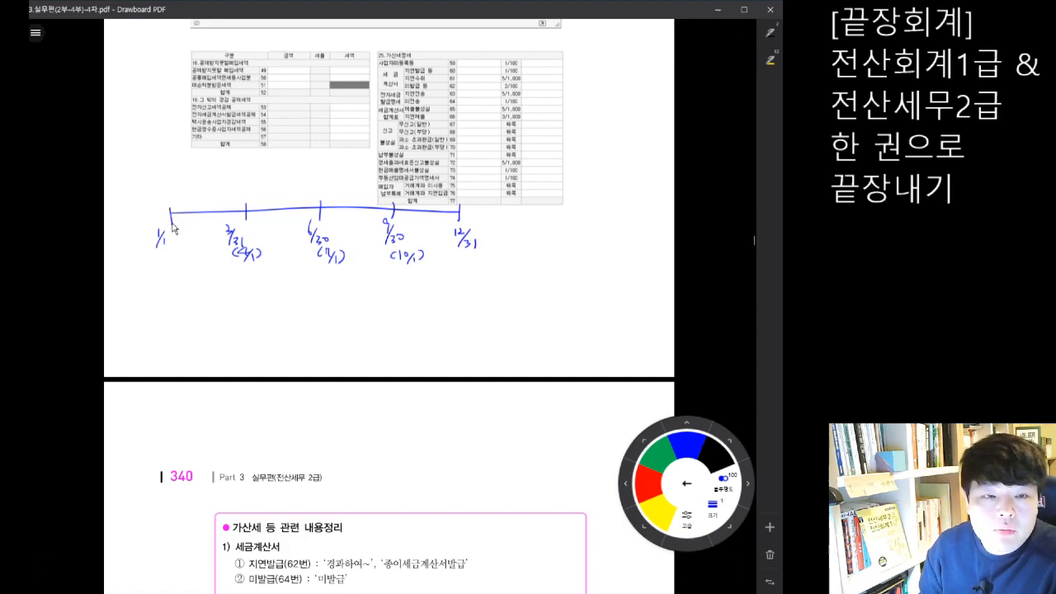
# - Draw blue double-headed arrows below the two halves of the timeline and label them 제1기 and 제2기
pyautogui.moveTo(179, 277)
pyautogui.mouseDown()
pyautogui.moveTo(179, 291)
pyautogui.moveTo(324, 274)
pyautogui.moveTo(319, 281)
pyautogui.mouseUp()
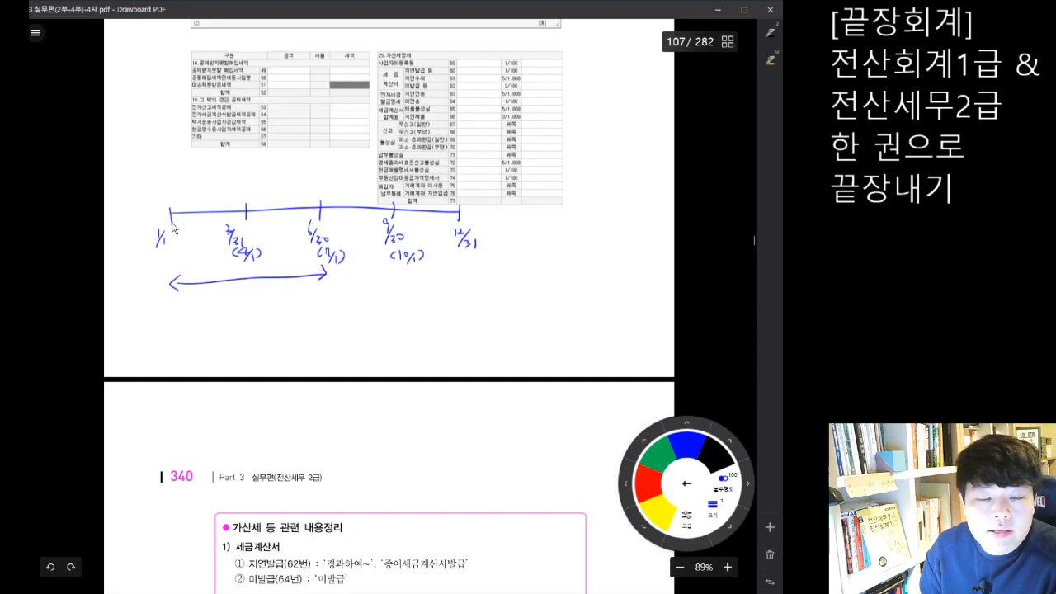
pyautogui.moveTo(221, 293)
pyautogui.mouseDown()
pyautogui.moveTo(230, 307)
pyautogui.moveTo(260, 310)
pyautogui.mouseUp()
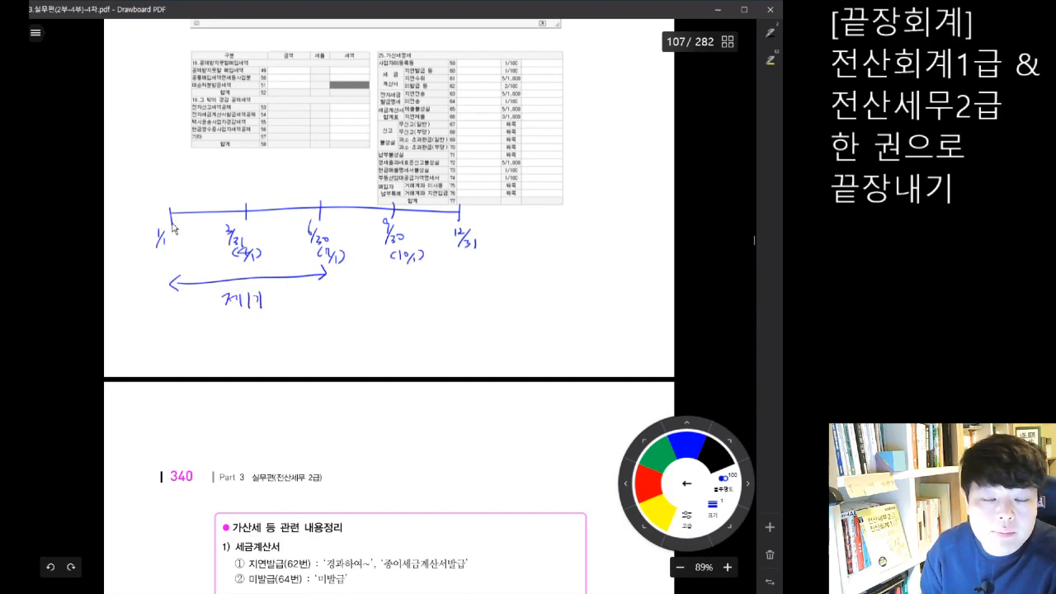
pyautogui.moveTo(335, 267); pyautogui.dragTo(474, 270)
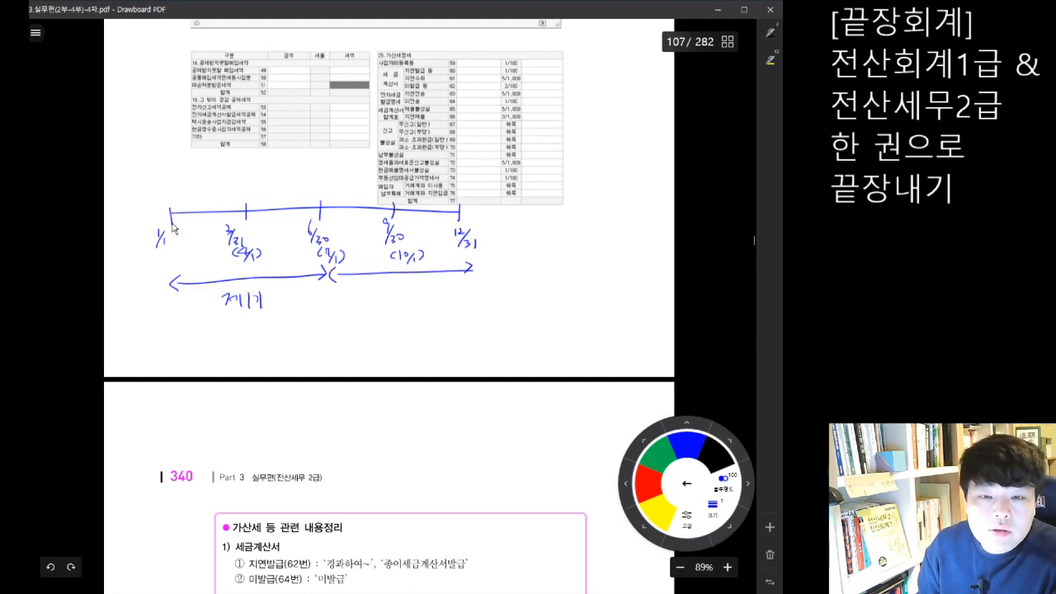
pyautogui.moveTo(380, 288); pyautogui.dragTo(389, 307)
pyautogui.moveTo(393, 288); pyautogui.dragTo(419, 300)
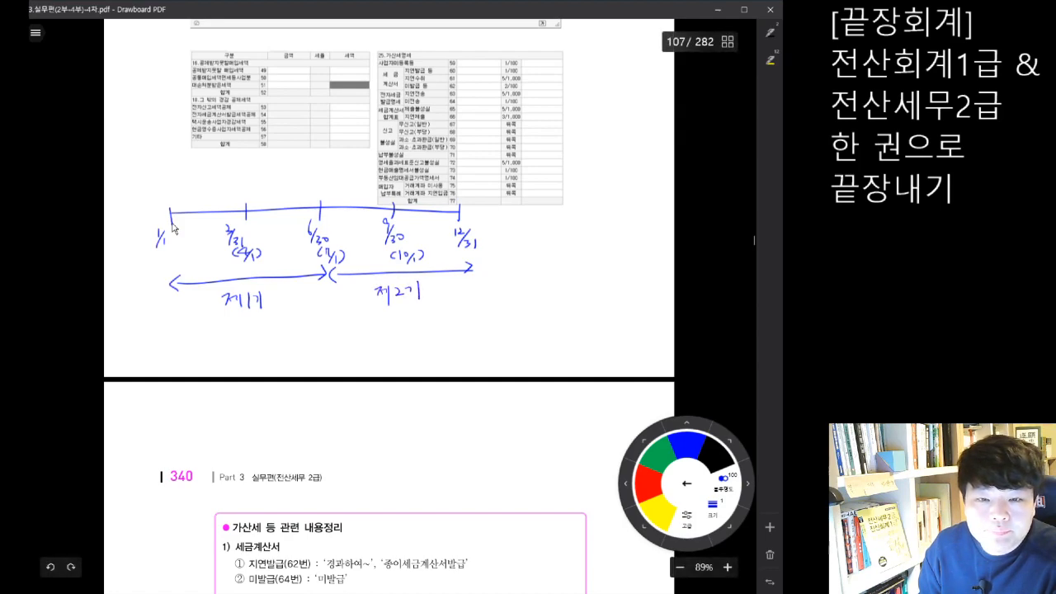
# - Draw a green arc over each quarter of the timeline, labelling them alternately 예정 and 확정
pyautogui.click(658, 453)
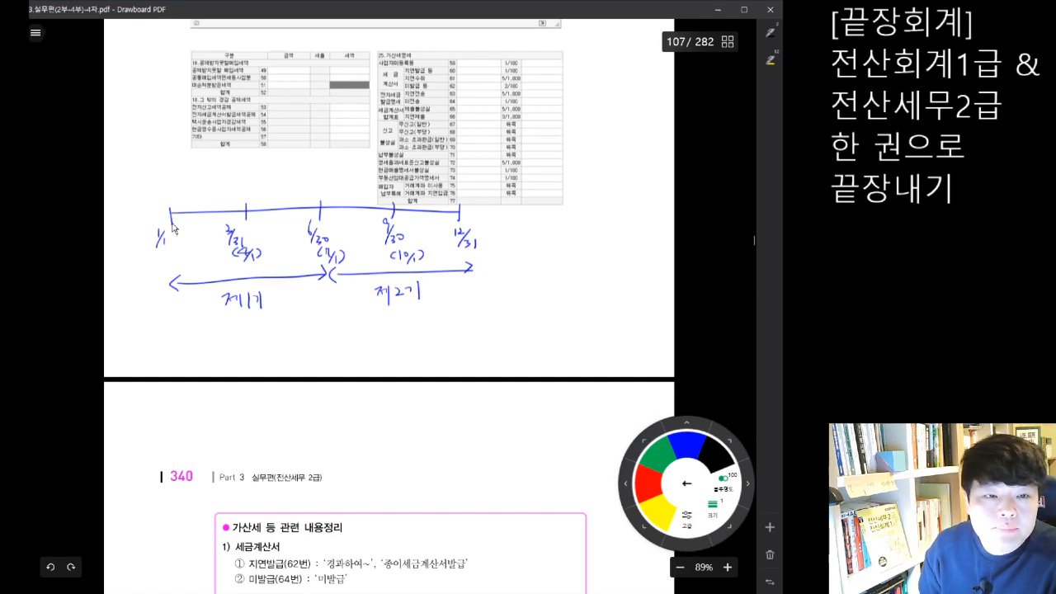
pyautogui.moveTo(170, 211)
pyautogui.mouseDown()
pyautogui.moveTo(213, 198)
pyautogui.moveTo(242, 208)
pyautogui.mouseUp()
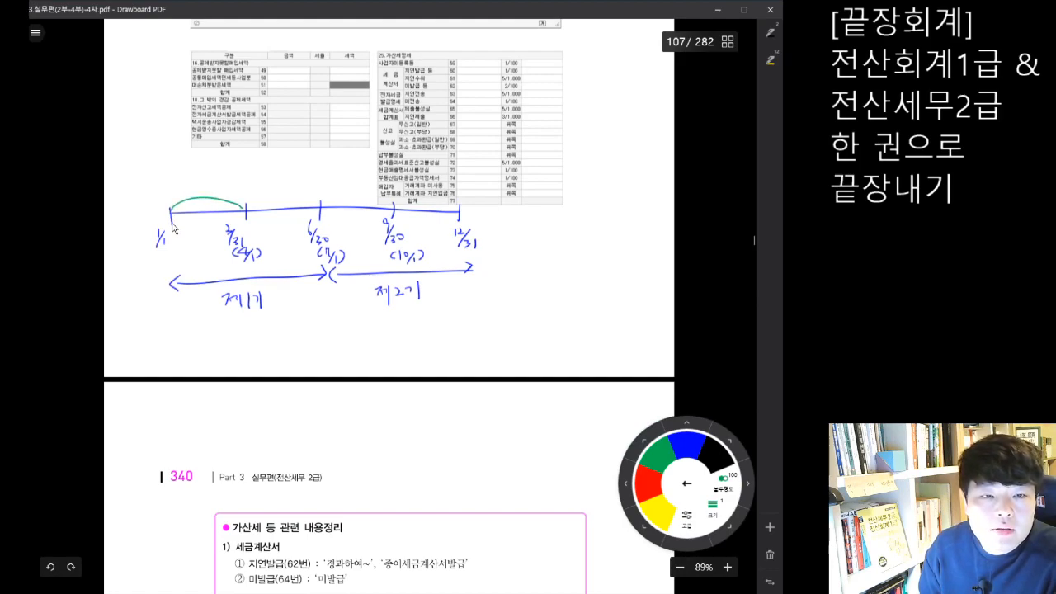
pyautogui.moveTo(211, 184)
pyautogui.mouseDown()
pyautogui.moveTo(220, 197)
pyautogui.moveTo(320, 205)
pyautogui.moveTo(293, 185)
pyautogui.moveTo(388, 203)
pyautogui.moveTo(356, 200)
pyautogui.moveTo(376, 204)
pyautogui.mouseUp()
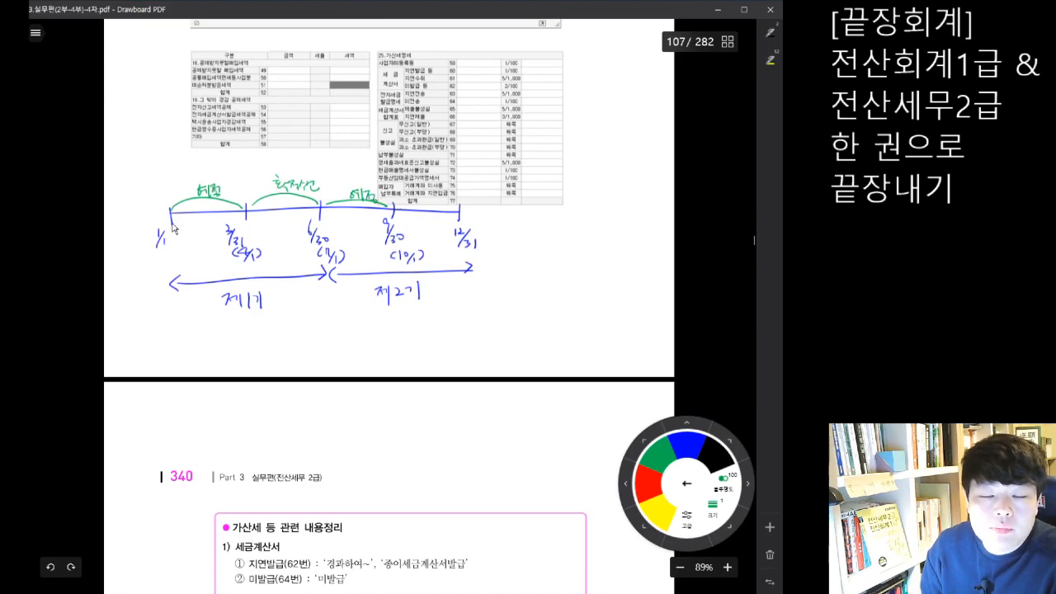
pyautogui.moveTo(439, 186); pyautogui.dragTo(439, 200)
pyautogui.moveTo(438, 191); pyautogui.dragTo(445, 190)
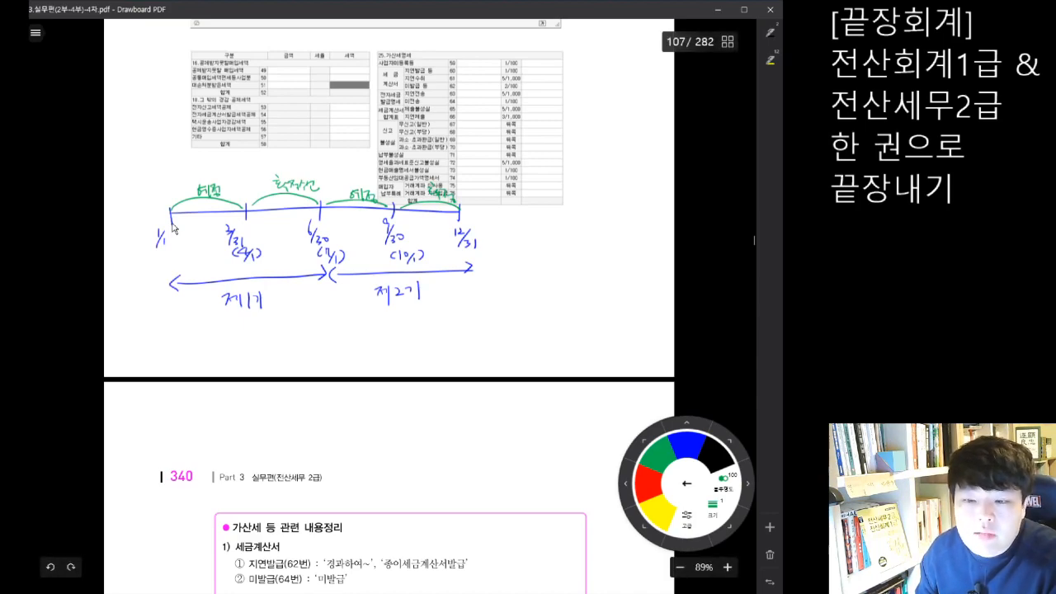
# - Add red arrows after each quarter's end with the filing deadlines 4/25, 7/25, 10/25 and 1/25
pyautogui.click(648, 483)
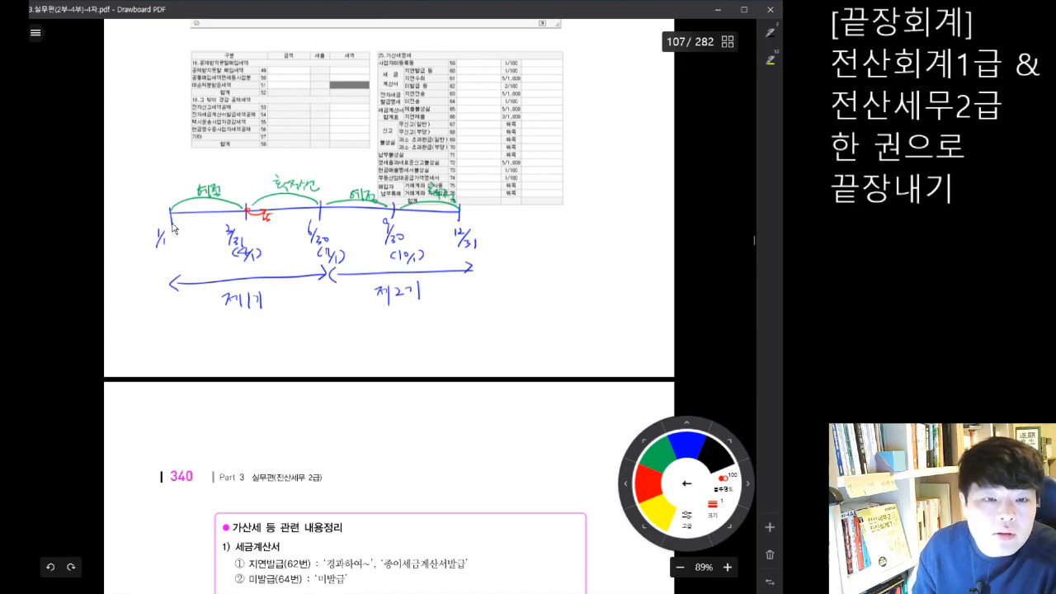
pyautogui.moveTo(259, 215); pyautogui.dragTo(253, 228)
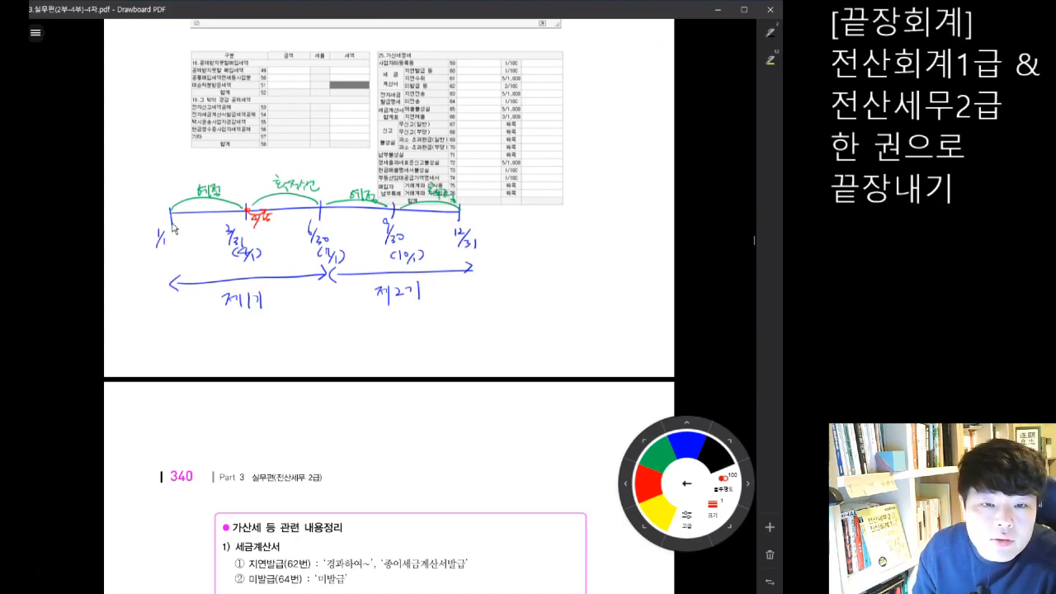
pyautogui.moveTo(323, 208); pyautogui.dragTo(341, 211)
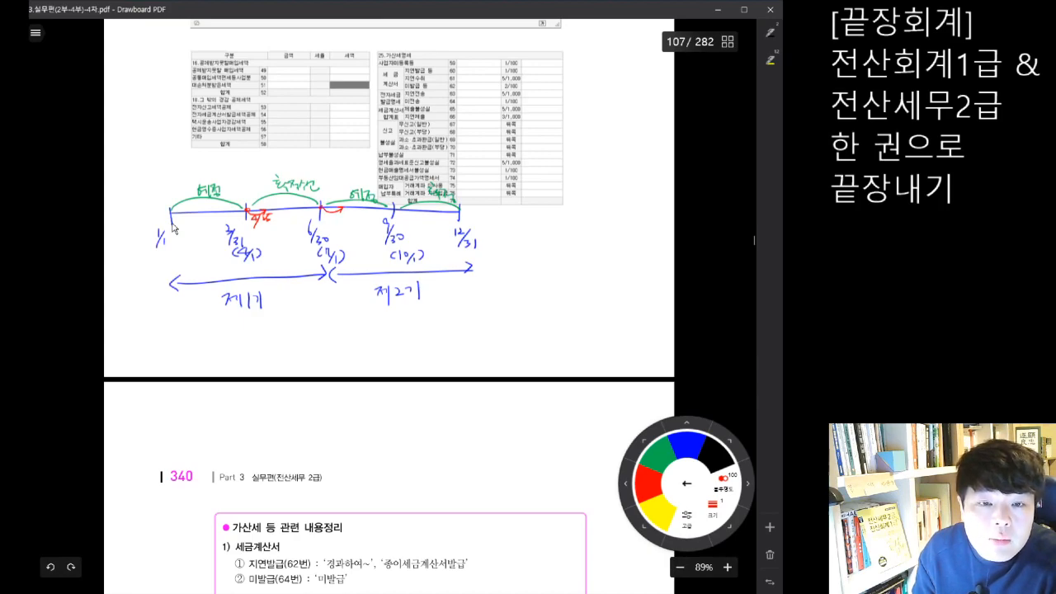
pyautogui.moveTo(343, 213); pyautogui.dragTo(334, 229)
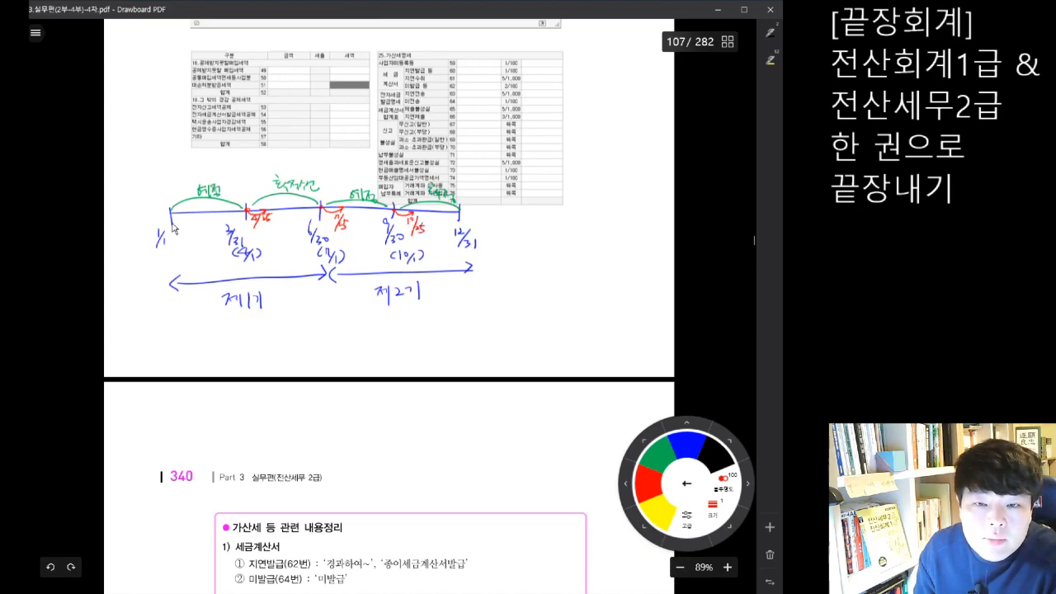
pyautogui.moveTo(473, 220)
pyautogui.mouseDown()
pyautogui.moveTo(485, 213)
pyautogui.moveTo(490, 232)
pyautogui.mouseUp()
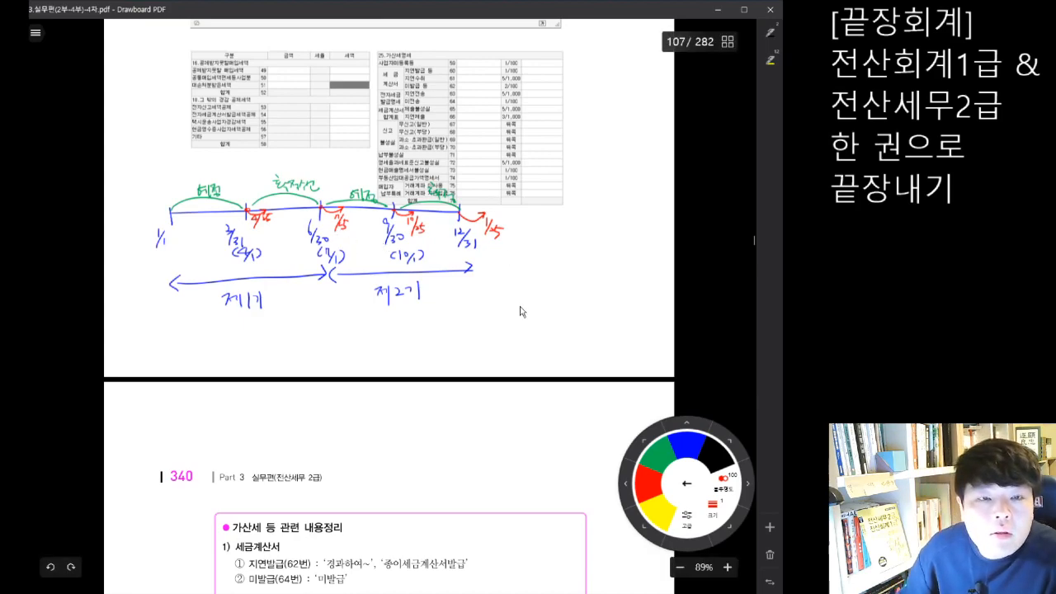
# - On page 108, circle 전자신고 in red and underline 세액공제(54번) and its 10,000원 amount
pyautogui.scroll(-3, 536, 330)
pyautogui.scroll(-4, 546, 328)
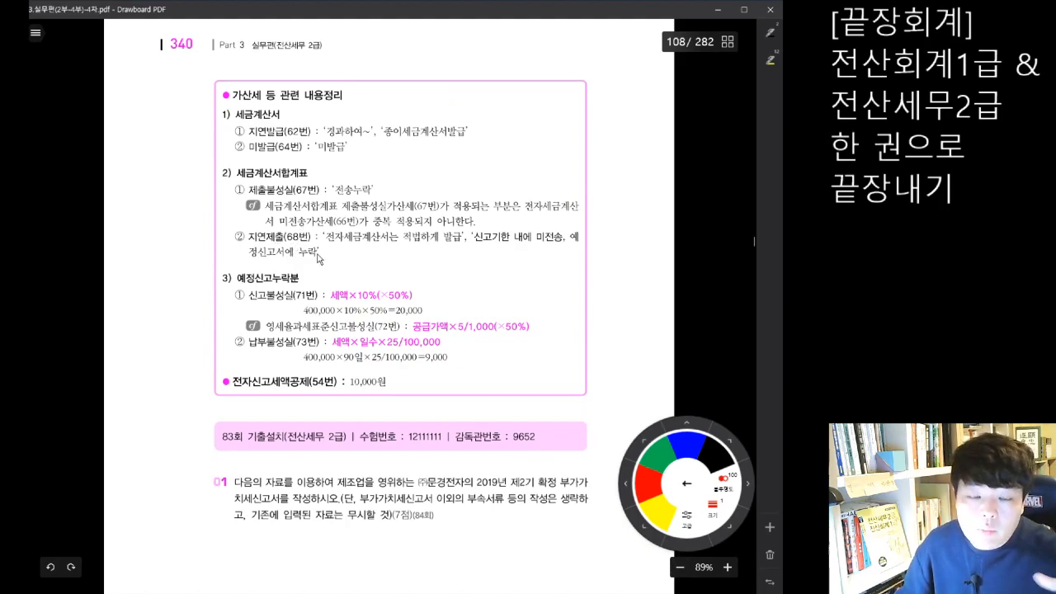
pyautogui.scroll(-1, 327, 366)
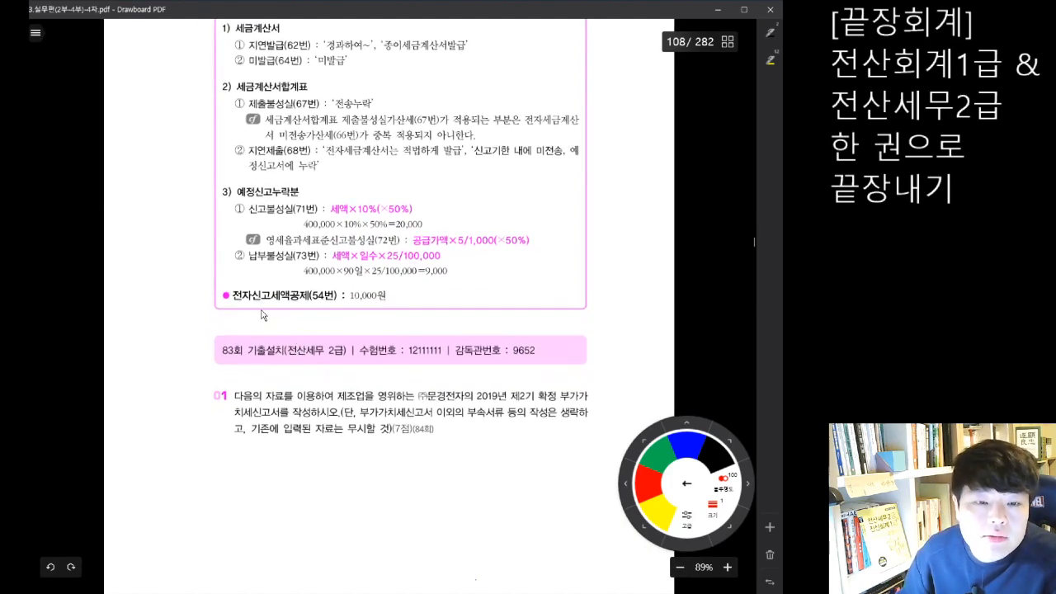
pyautogui.moveTo(264, 309)
pyautogui.mouseDown()
pyautogui.moveTo(237, 306)
pyautogui.moveTo(271, 285)
pyautogui.moveTo(276, 306)
pyautogui.moveTo(298, 311)
pyautogui.moveTo(376, 301)
pyautogui.mouseUp()
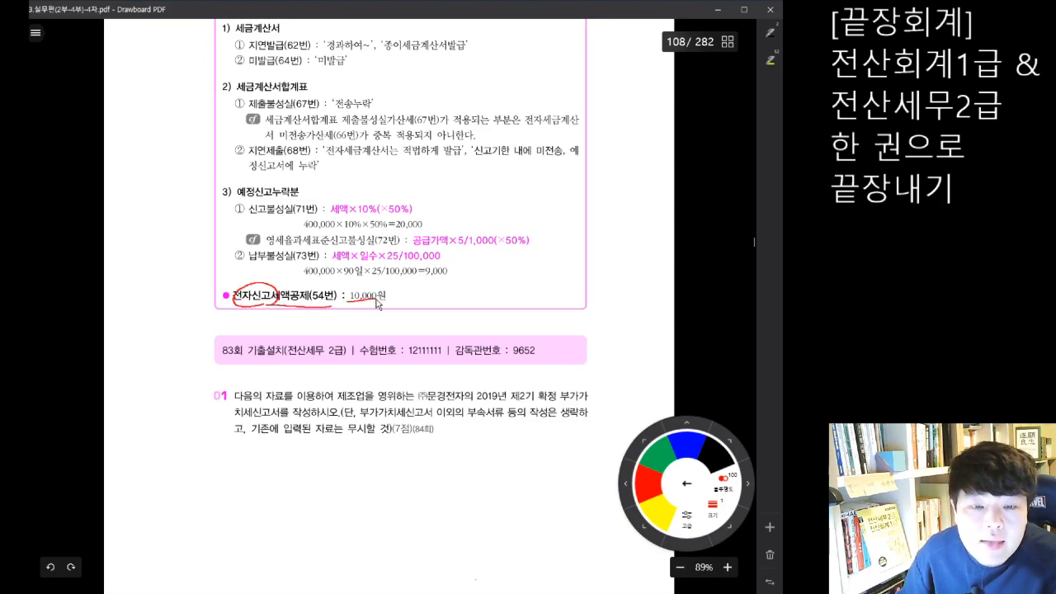
# - Add red check marks above 세액공제(54번), and circle 제조업, 제2기 and 확정 in problem 01 in blue
pyautogui.moveTo(277, 283); pyautogui.dragTo(295, 279)
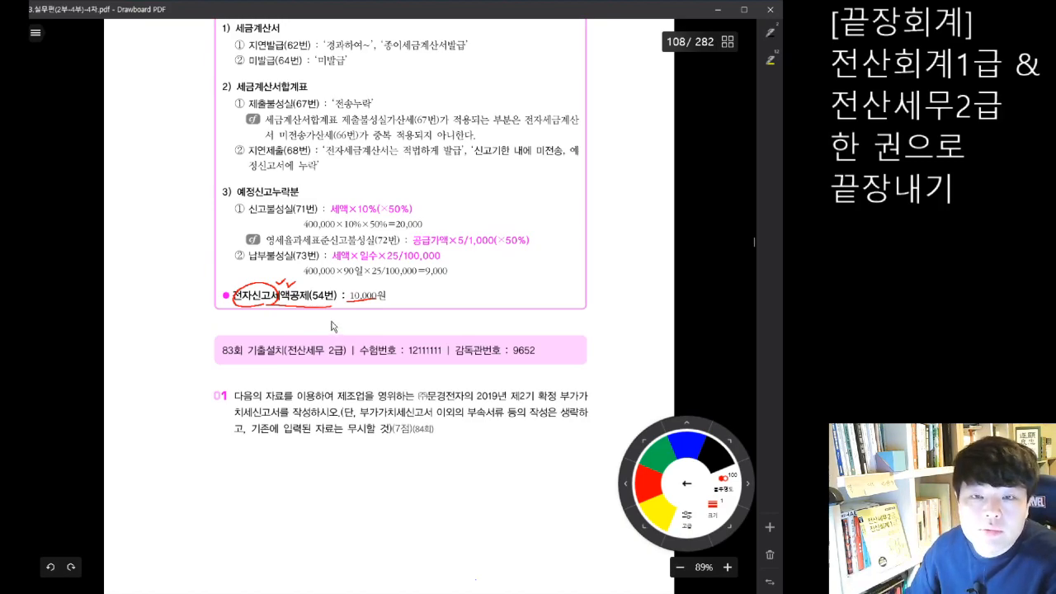
pyautogui.scroll(-3, 440, 335)
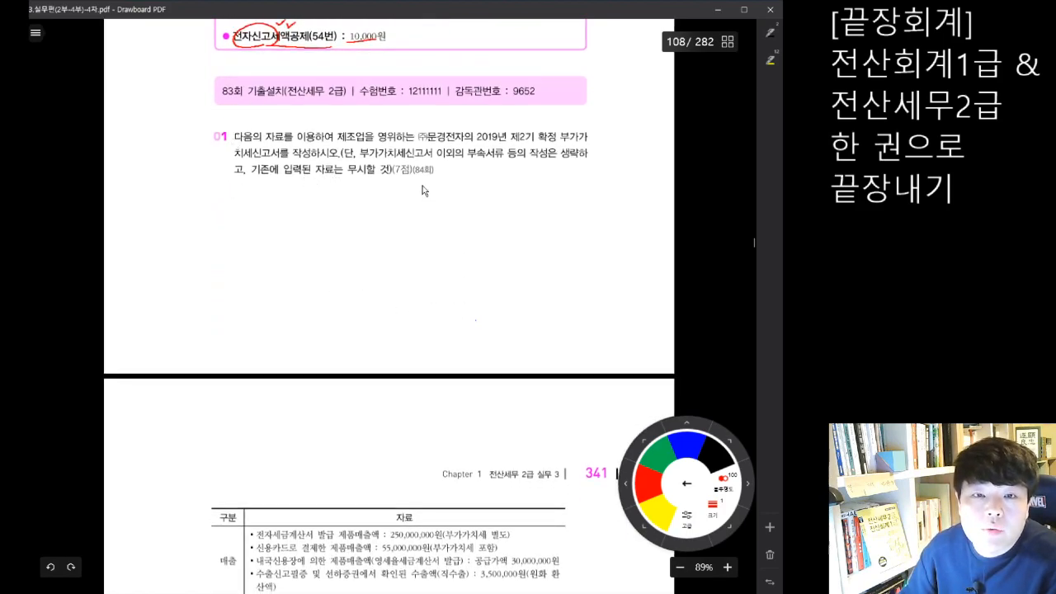
pyautogui.scroll(-1, 422, 189)
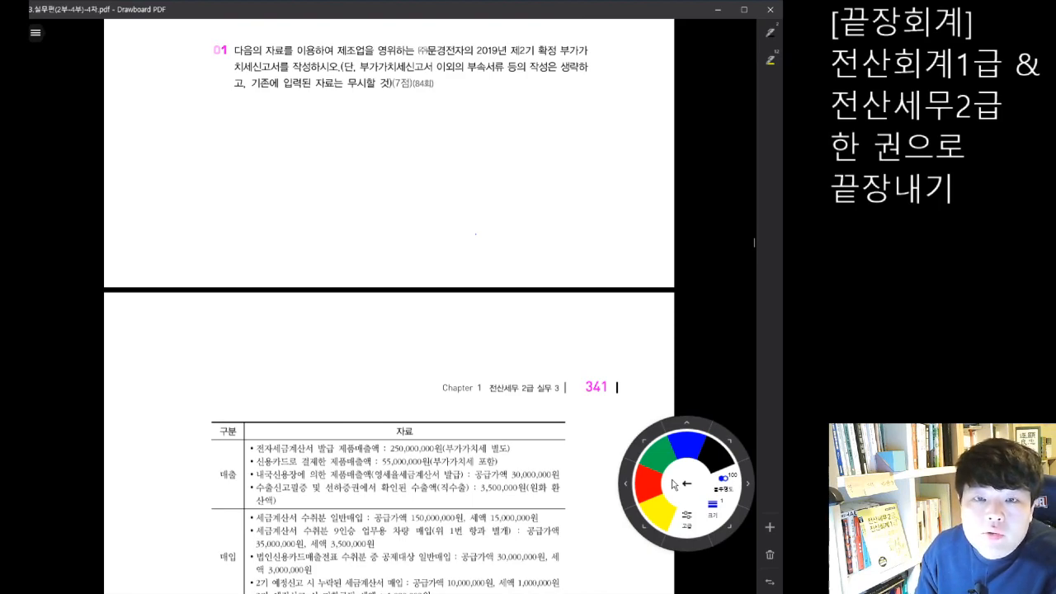
pyautogui.moveTo(363, 38); pyautogui.dragTo(350, 38)
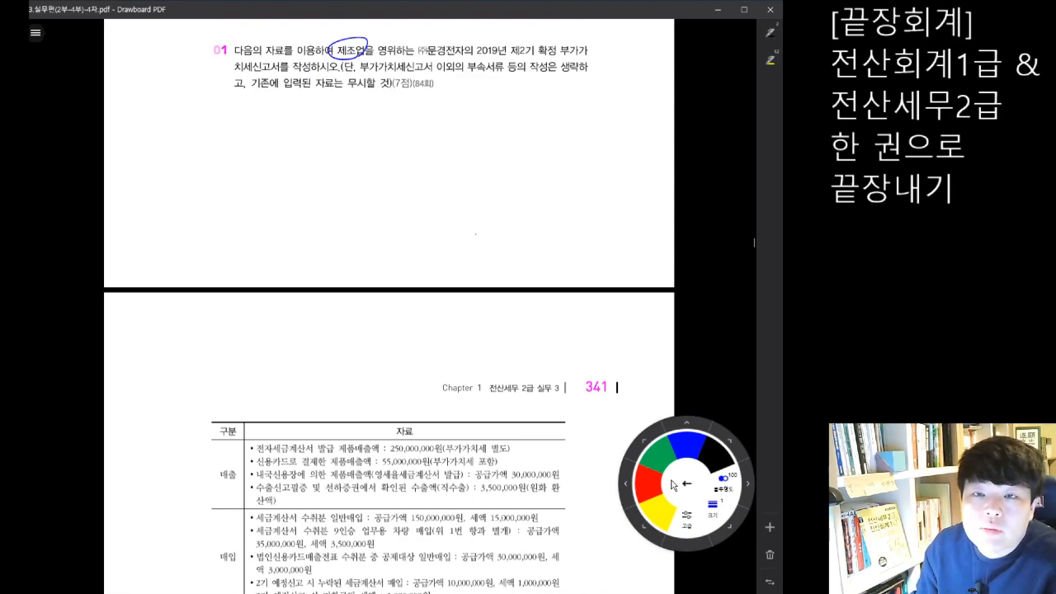
pyautogui.moveTo(520, 60)
pyautogui.mouseDown()
pyautogui.moveTo(523, 38)
pyautogui.moveTo(502, 46)
pyautogui.moveTo(555, 58)
pyautogui.moveTo(564, 48)
pyautogui.moveTo(544, 58)
pyautogui.mouseUp()
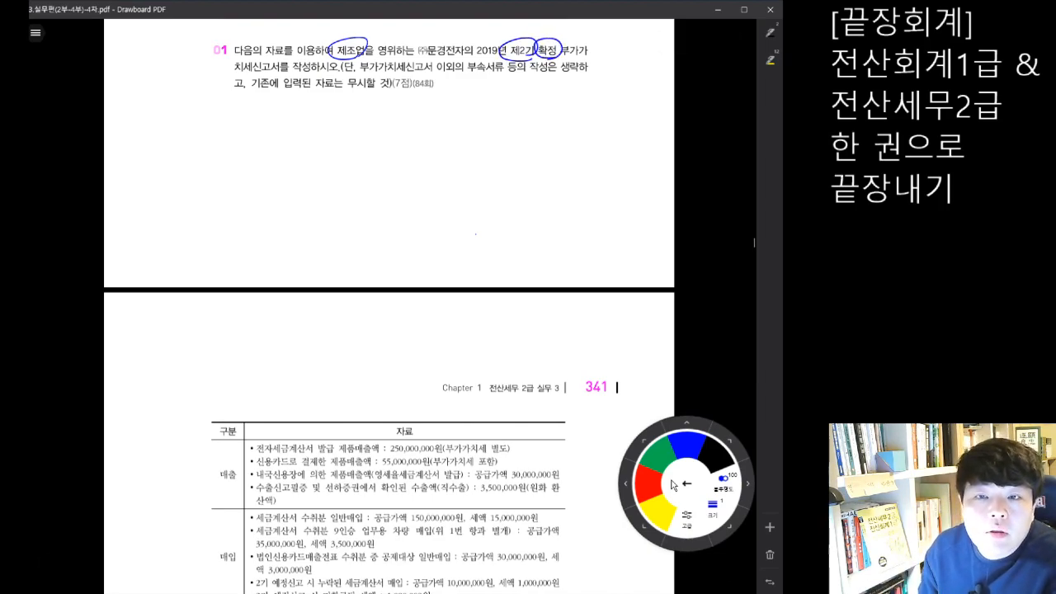
# - In problem 01, circle 단, underline 부속서류 등의 작성은 생략, and mark 부가가치세신고서 in blue
pyautogui.moveTo(360, 69)
pyautogui.mouseDown()
pyautogui.moveTo(335, 70)
pyautogui.moveTo(358, 55)
pyautogui.mouseUp()
pyautogui.moveTo(547, 73); pyautogui.dragTo(573, 72)
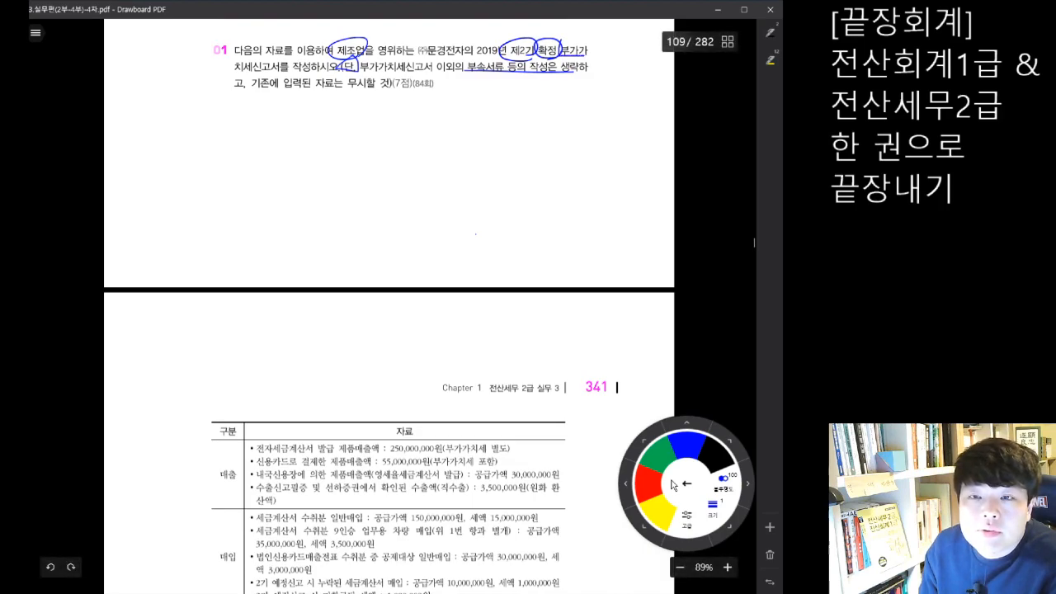
pyautogui.moveTo(234, 58); pyautogui.dragTo(277, 58)
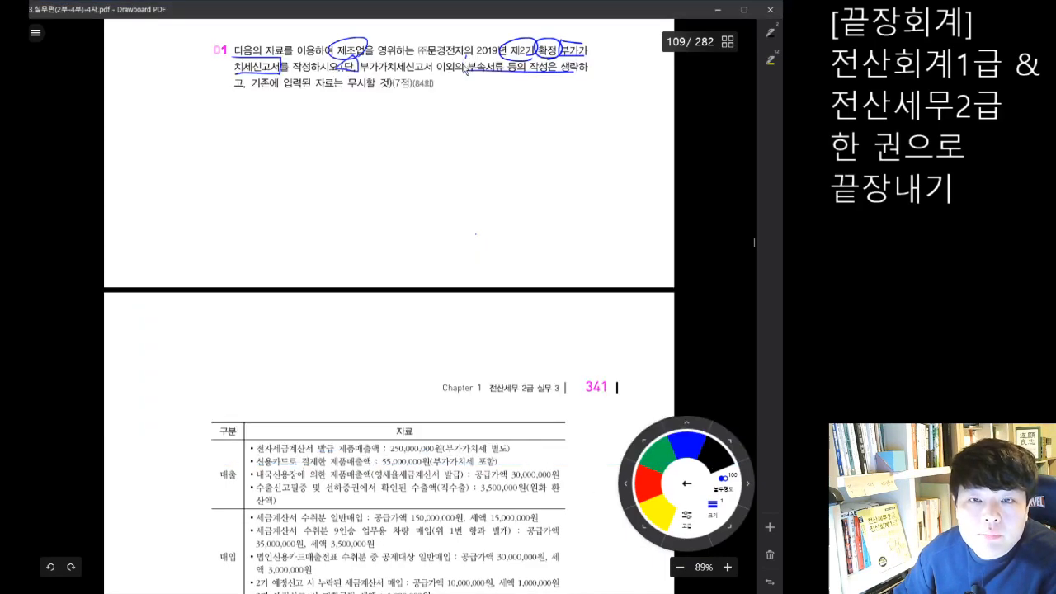
# - Switch to KcLep and open the 부가가치세신고서 from the 부가가치 forms
pyautogui.click(356, 592)
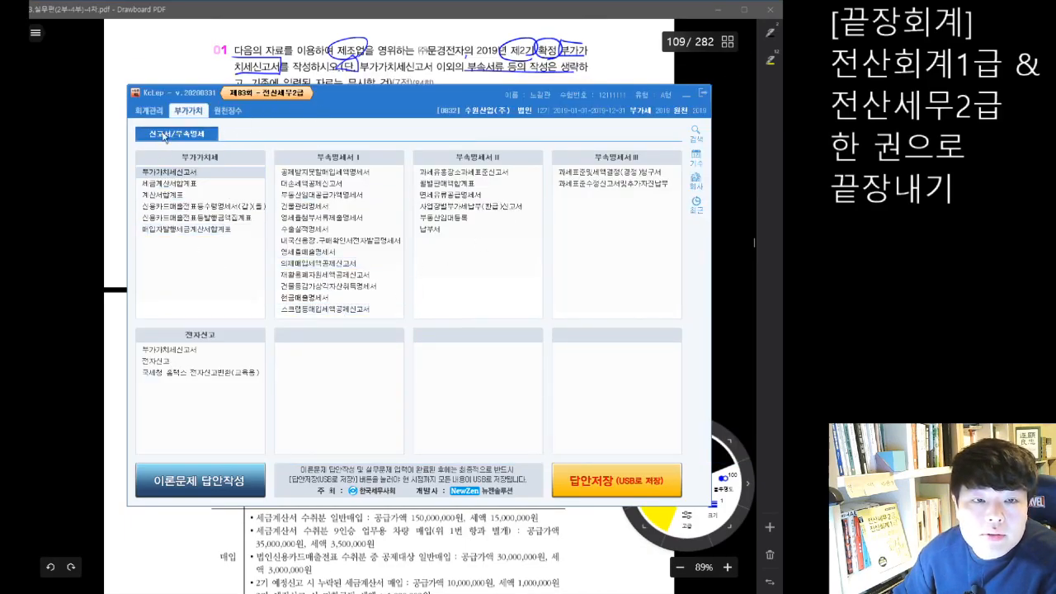
pyautogui.click(152, 112)
pyautogui.click(188, 111)
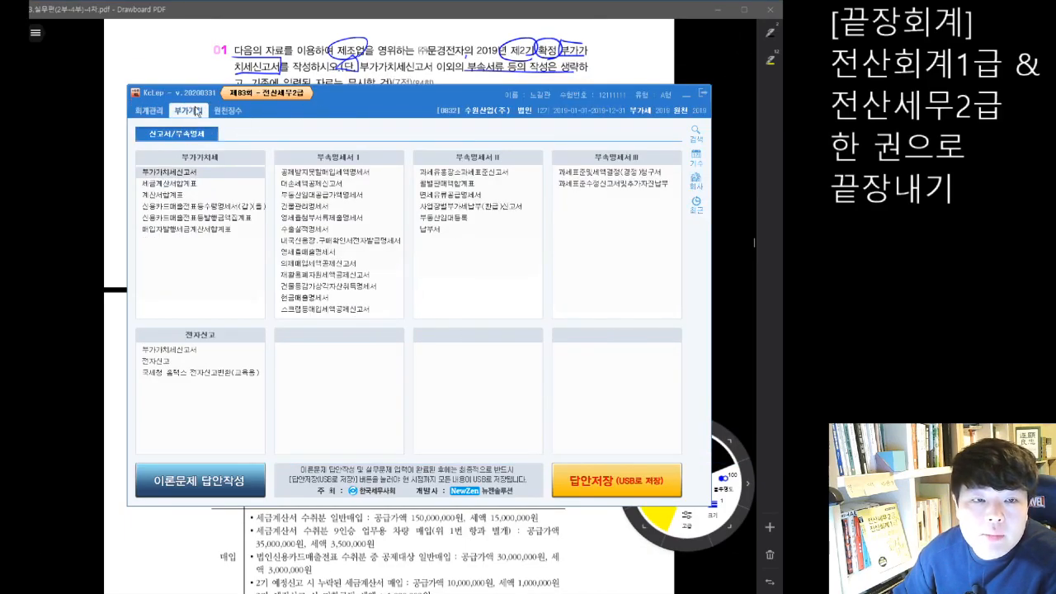
pyautogui.click(180, 174)
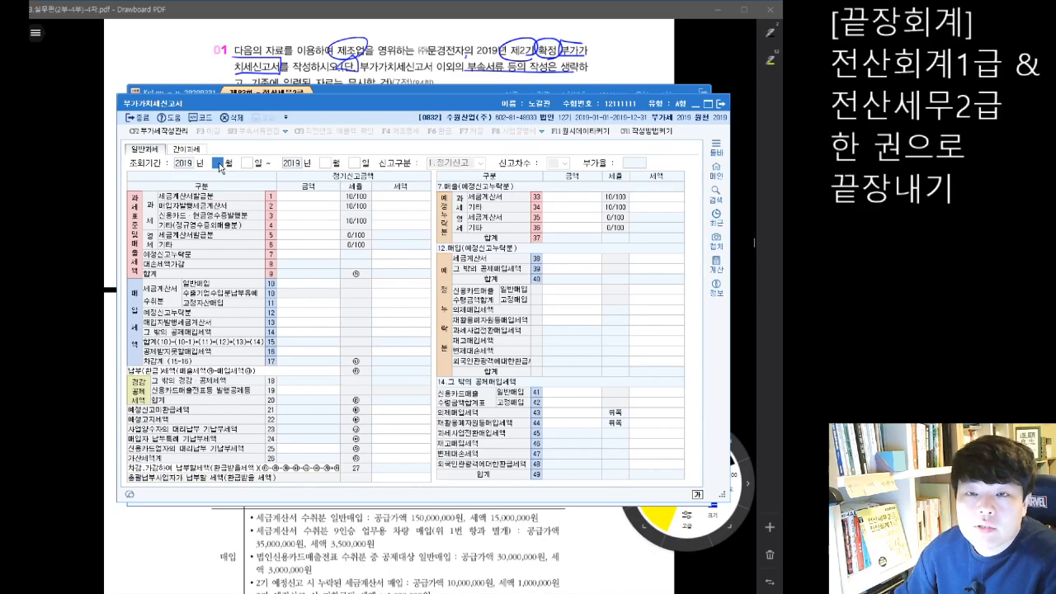
# - Set the 조회기간 of the 부가가치세신고서 from 2019년 10월 1일 to 2019년 12월 31일
pyautogui.write('10')
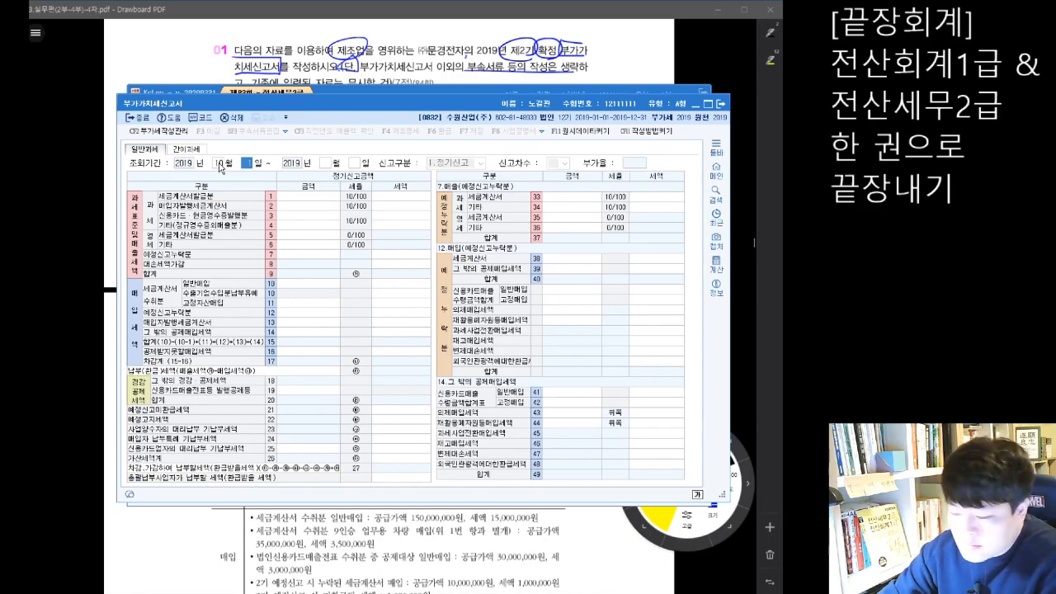
pyautogui.write('1')
pyautogui.press('Return')
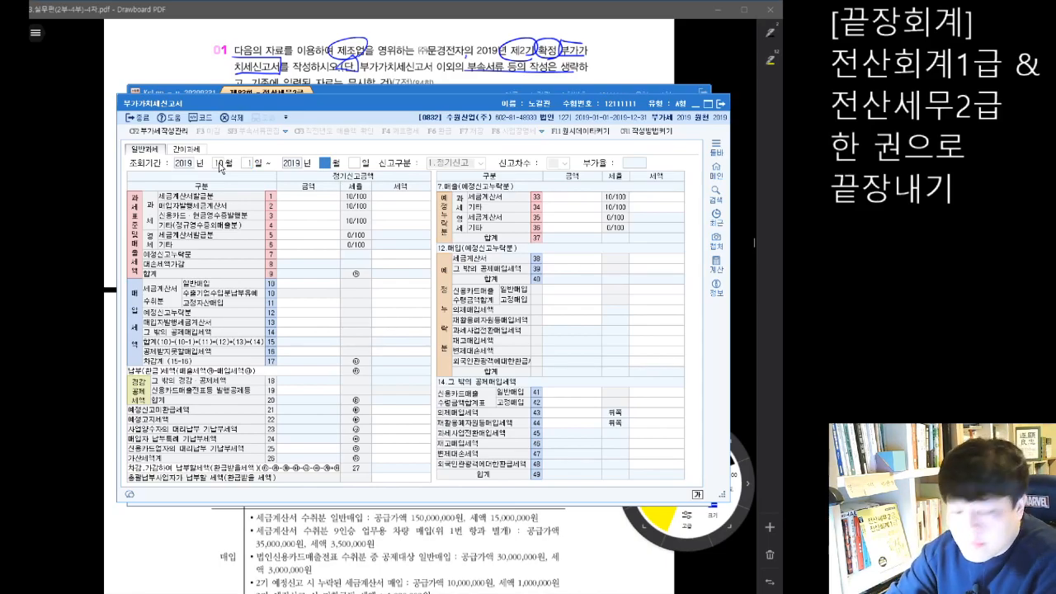
pyautogui.write('12 월 31')
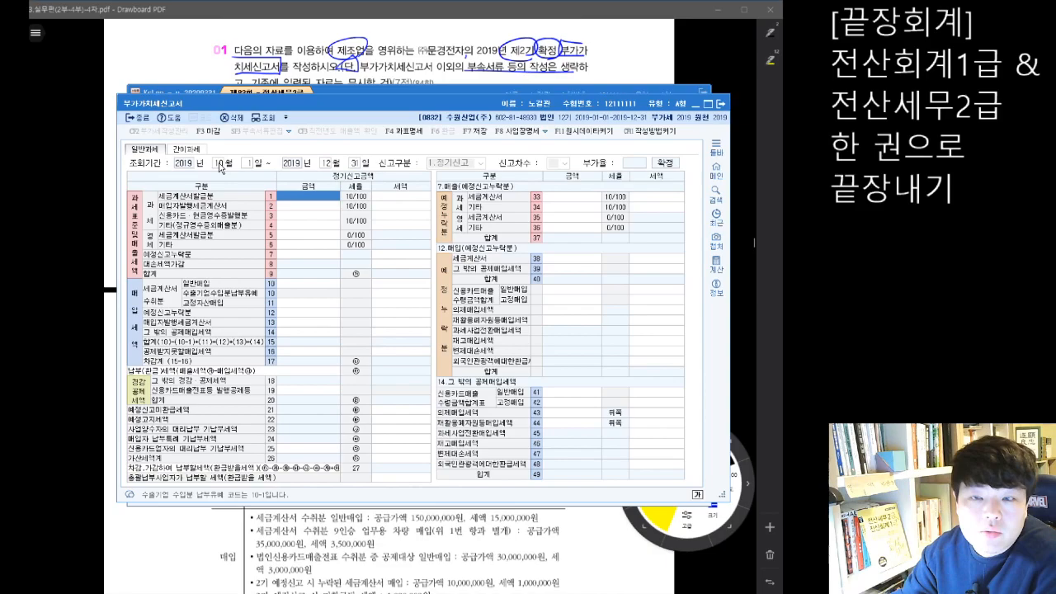
# - Go through the 금액 fields of the 과세표준 및 매출세액 section, from row 1 to the 영세 세금계산서발급분 row
pyautogui.click(299, 206)
pyautogui.click(302, 215)
pyautogui.click(288, 226)
pyautogui.click(294, 215)
pyautogui.click(297, 207)
pyautogui.click(298, 197)
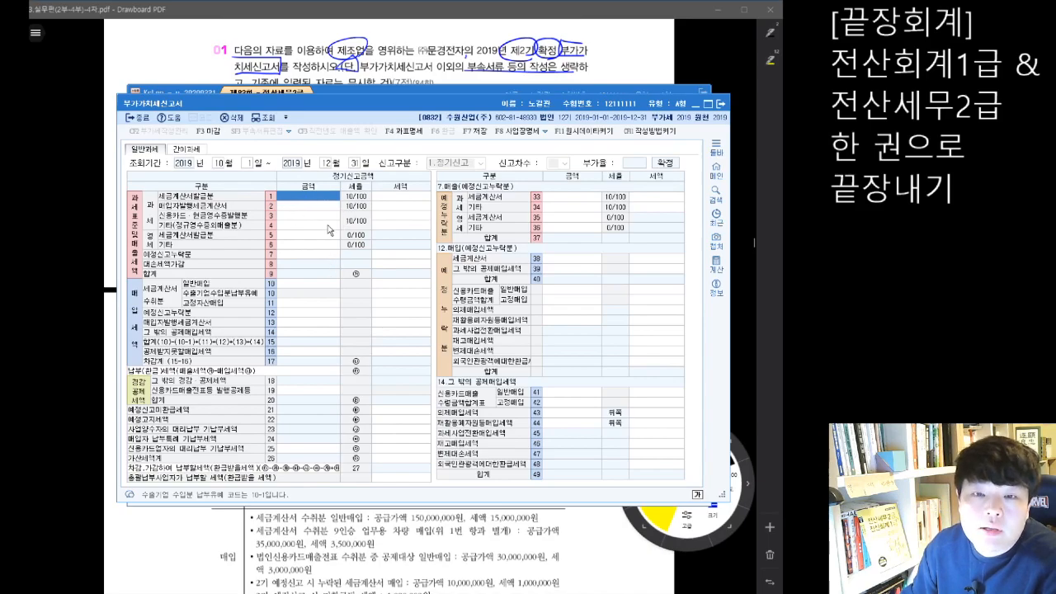
pyautogui.press('Down')
pyautogui.press('Down')
pyautogui.press('Down')
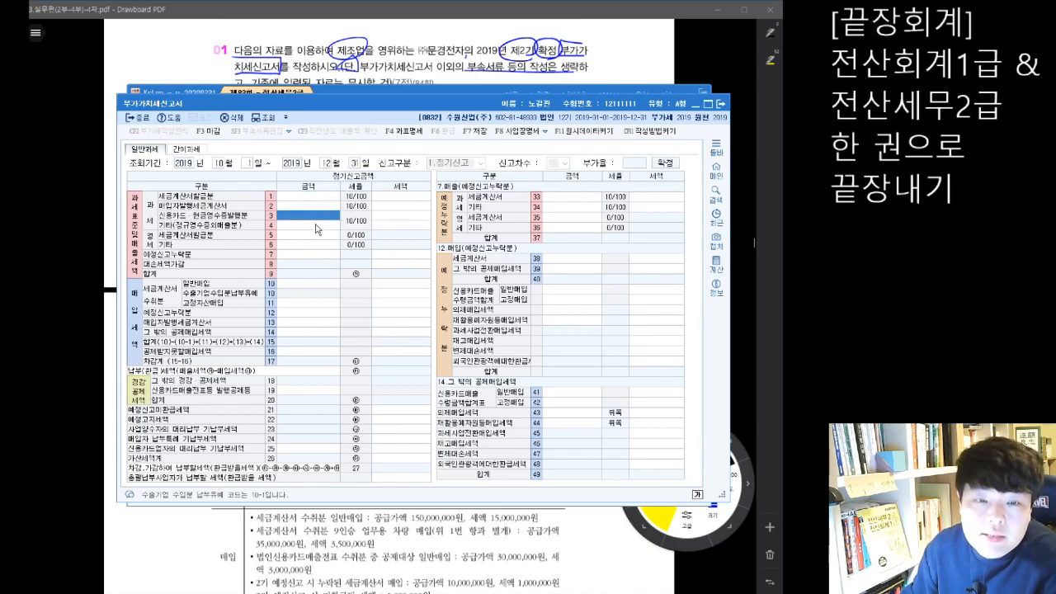
pyautogui.press('Down')
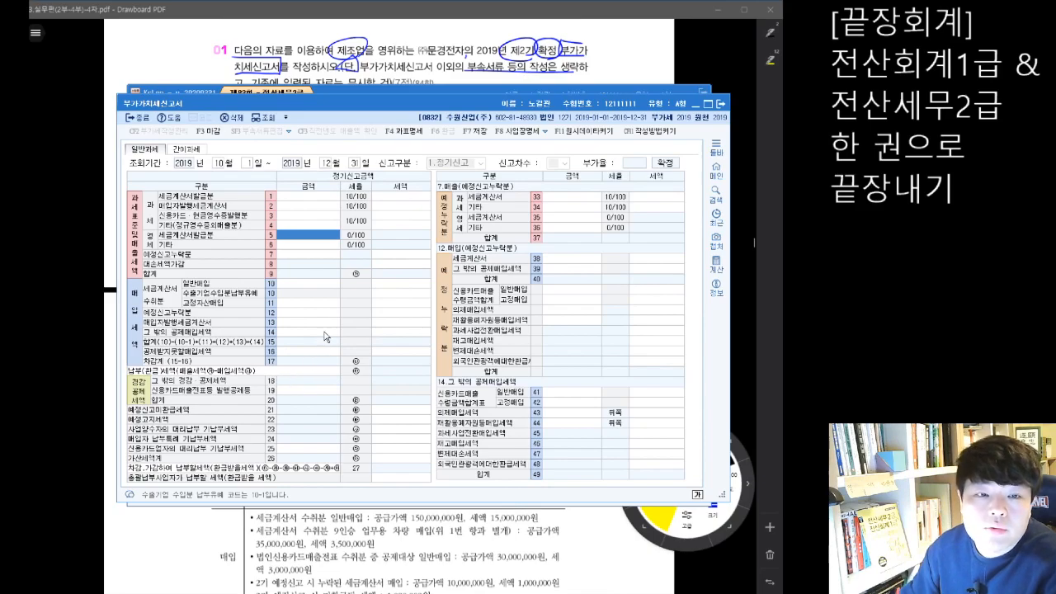
# - Return to the textbook PDF and look through the 부가가치세신고서 practice problems, ending at problem 01's data table
pyautogui.click(719, 83)
pyautogui.scroll(-5, 477, 376)
pyautogui.scroll(-2, 477, 376)
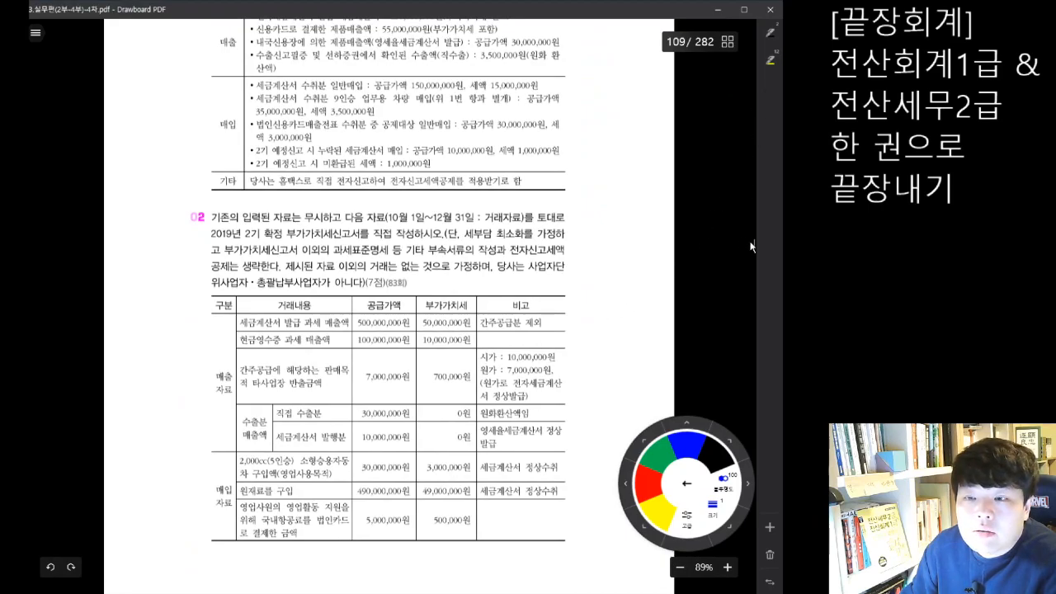
pyautogui.click(753, 241)
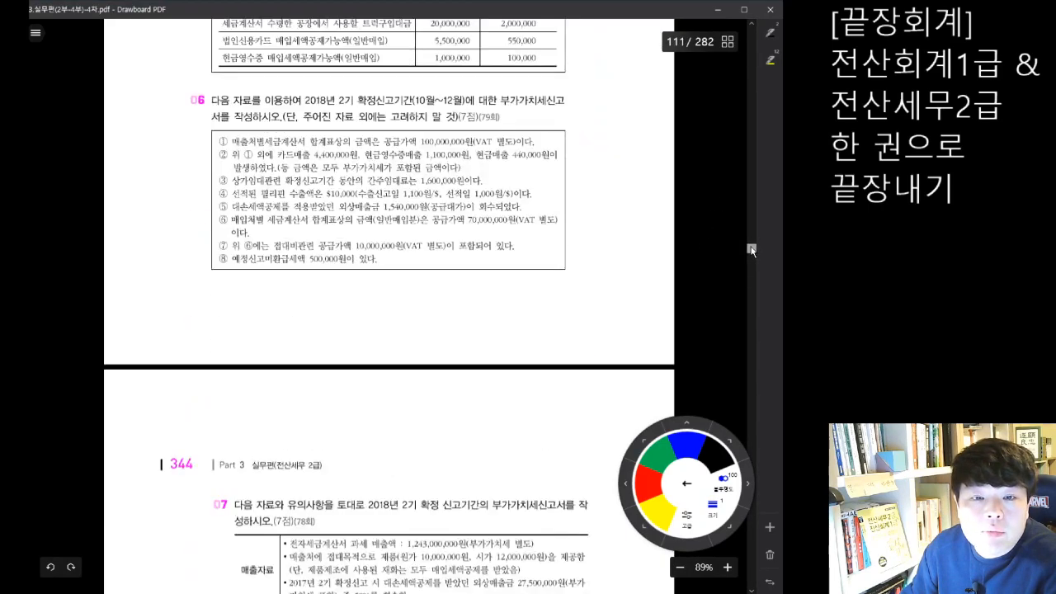
pyautogui.scroll(10, 635, 325)
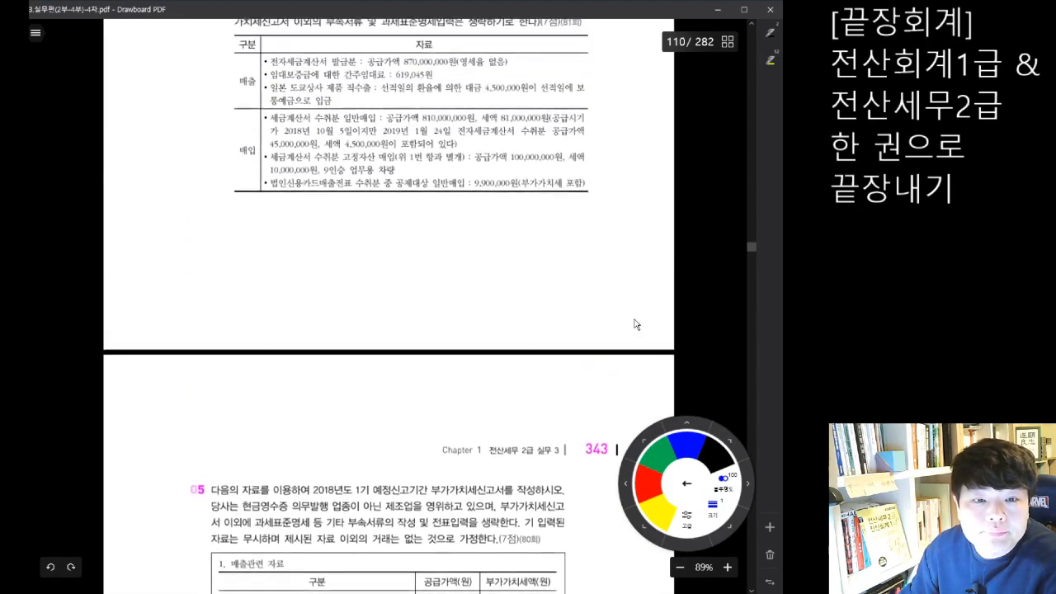
pyautogui.scroll(6, 635, 324)
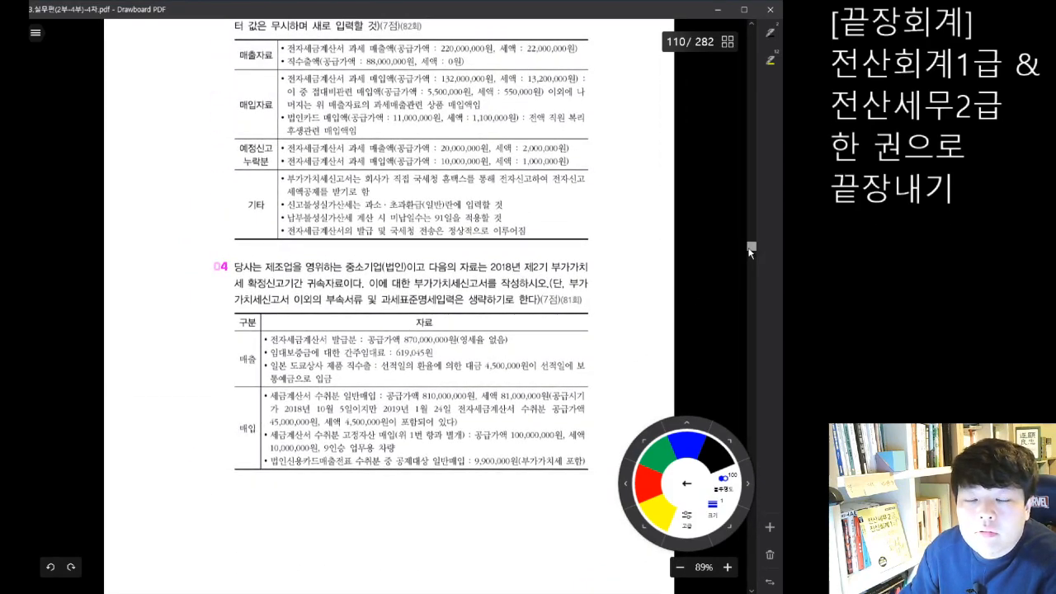
pyautogui.moveTo(749, 253); pyautogui.dragTo(752, 246)
pyautogui.scroll(-10, 701, 296)
pyautogui.scroll(-10, 698, 298)
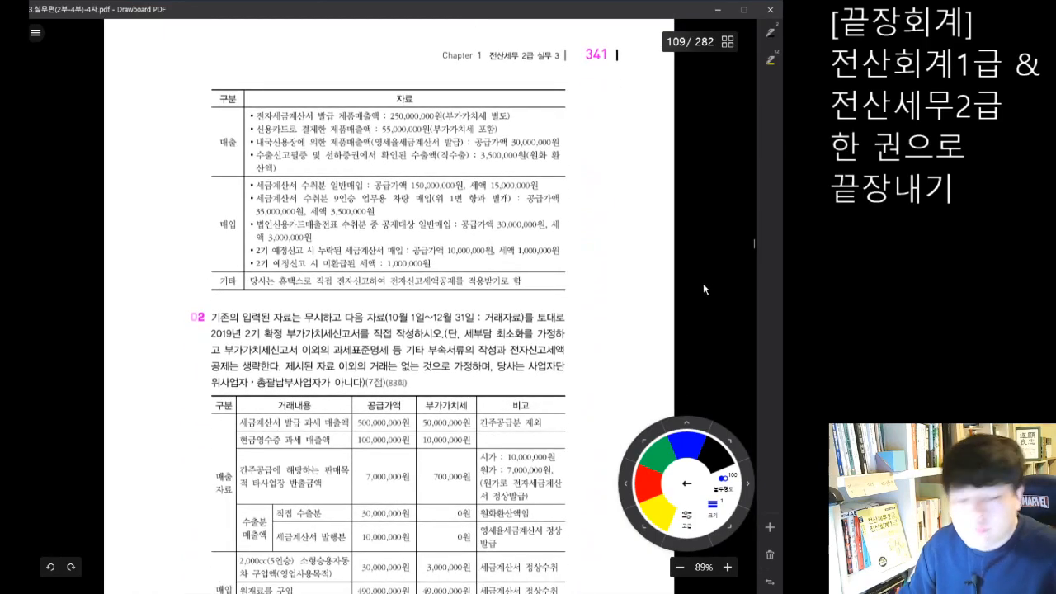
pyautogui.scroll(-2, 704, 285)
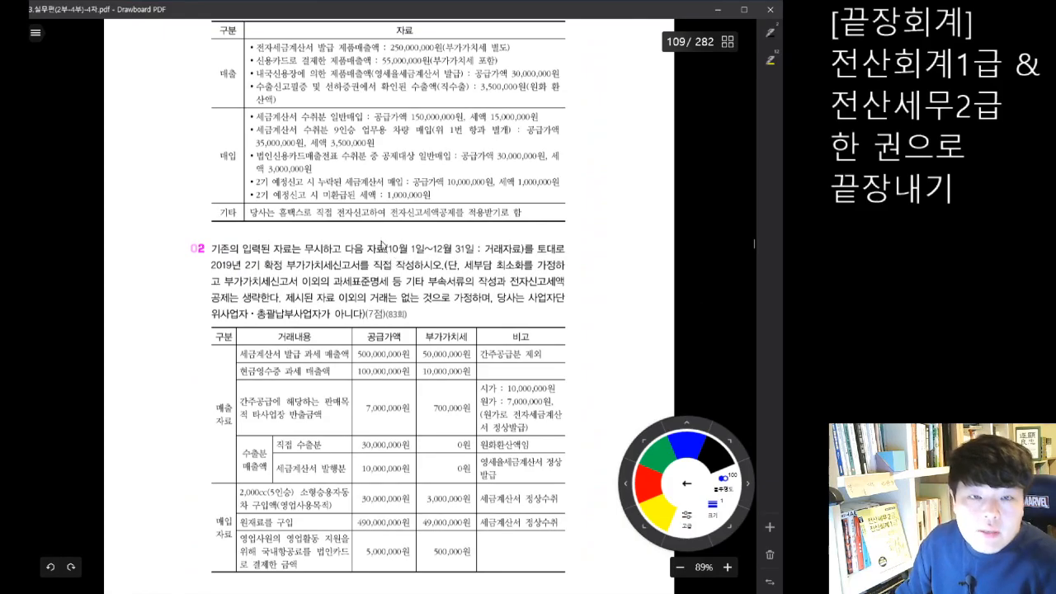
# - Place the 부가가치세신고서 window below problem 01's data table, and circle 매출 and 매입 in the table in blue
pyautogui.click(249, 593)
pyautogui.moveTo(403, 100); pyautogui.dragTo(399, 249)
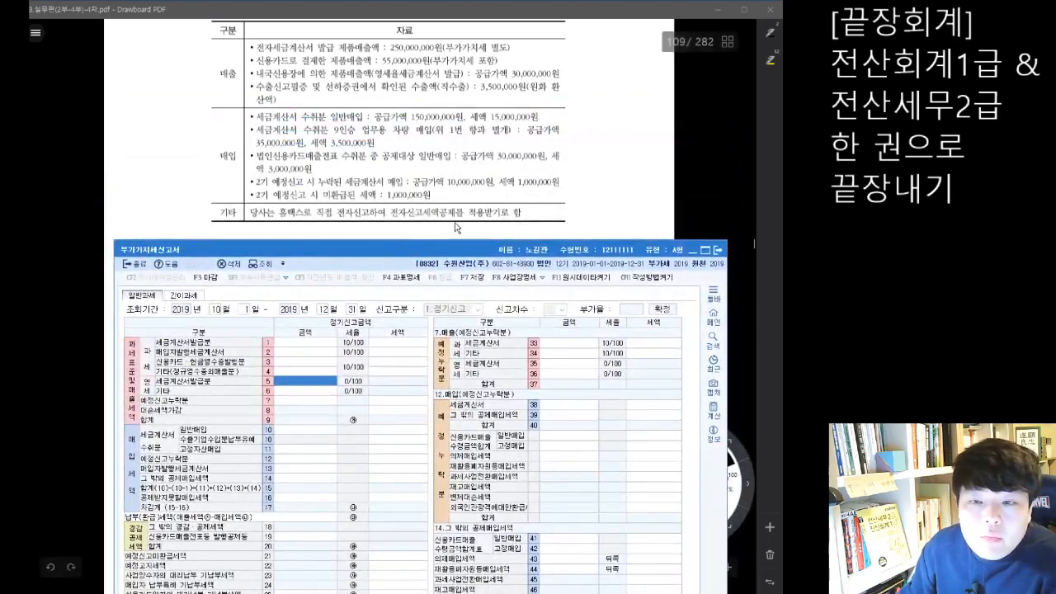
pyautogui.click(721, 184)
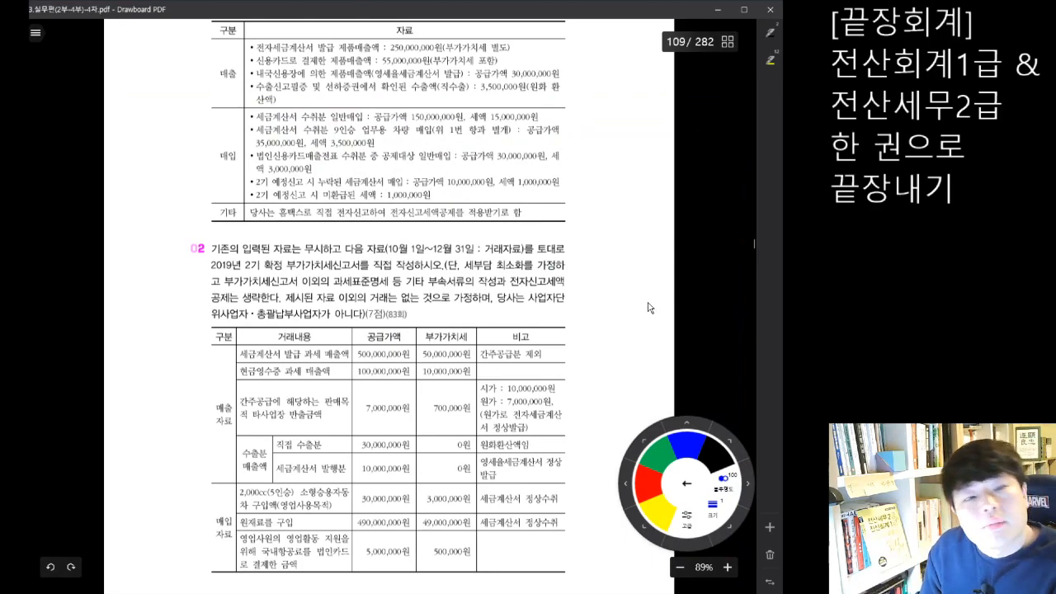
pyautogui.moveTo(236, 87)
pyautogui.mouseDown()
pyautogui.moveTo(208, 62)
pyautogui.moveTo(236, 88)
pyautogui.mouseUp()
pyautogui.moveTo(235, 170)
pyautogui.mouseDown()
pyautogui.moveTo(212, 143)
pyautogui.moveTo(239, 167)
pyautogui.mouseUp()
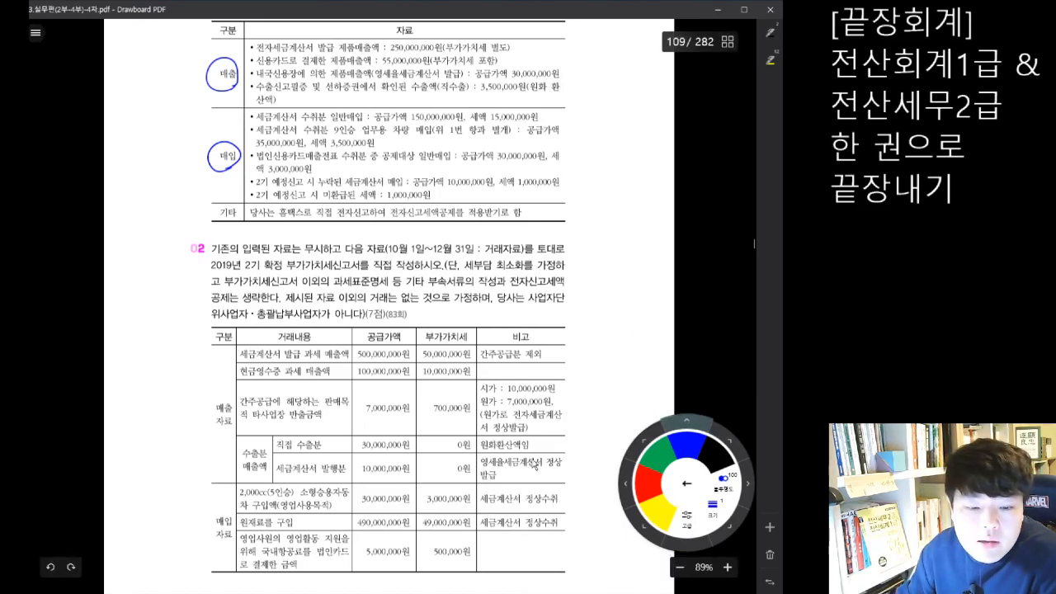
# - Compare the sales and purchase sections of the 부가가치세신고서 with problem 01's data table
pyautogui.hotkey('alt', 'Tab')
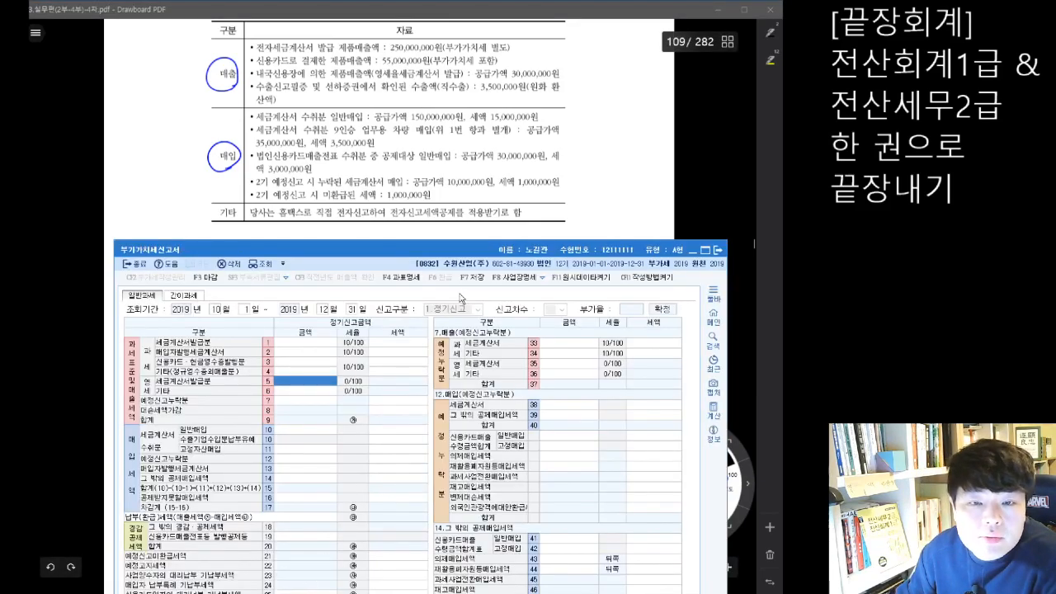
pyautogui.moveTo(466, 256); pyautogui.dragTo(460, 133)
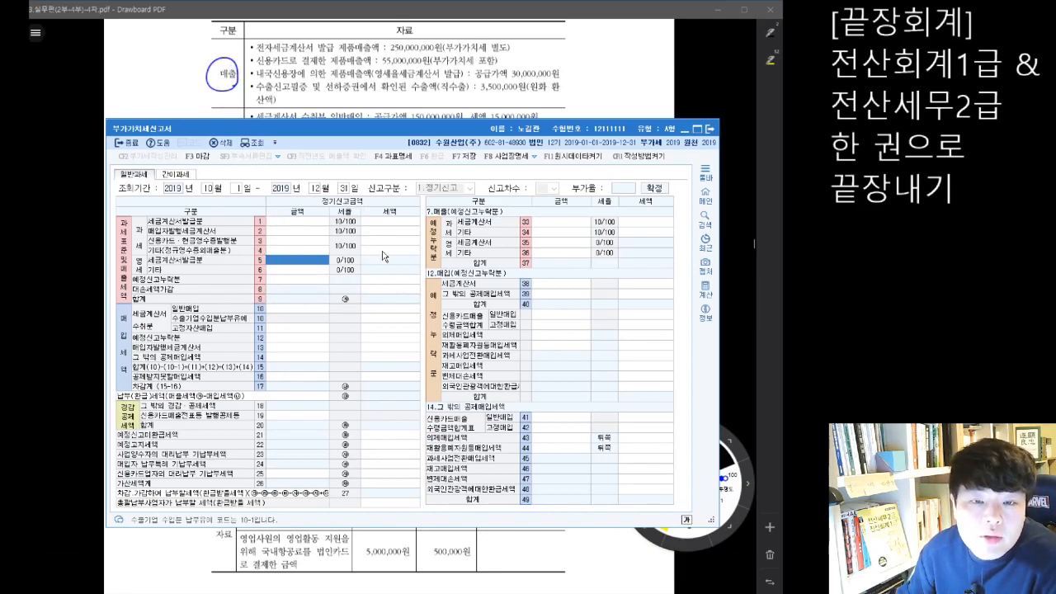
pyautogui.moveTo(377, 129); pyautogui.dragTo(368, 222)
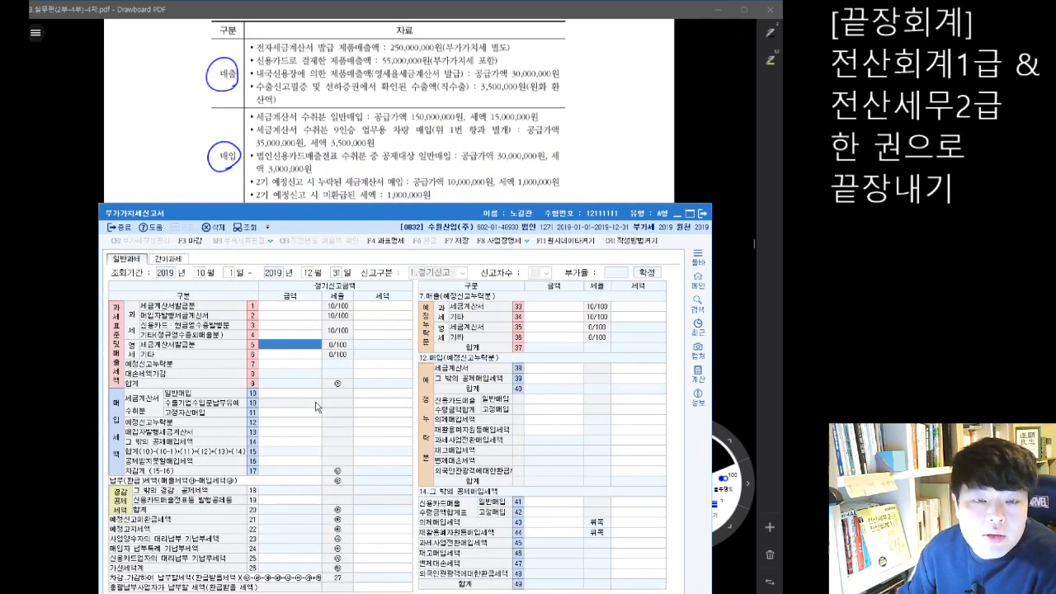
pyautogui.click(723, 166)
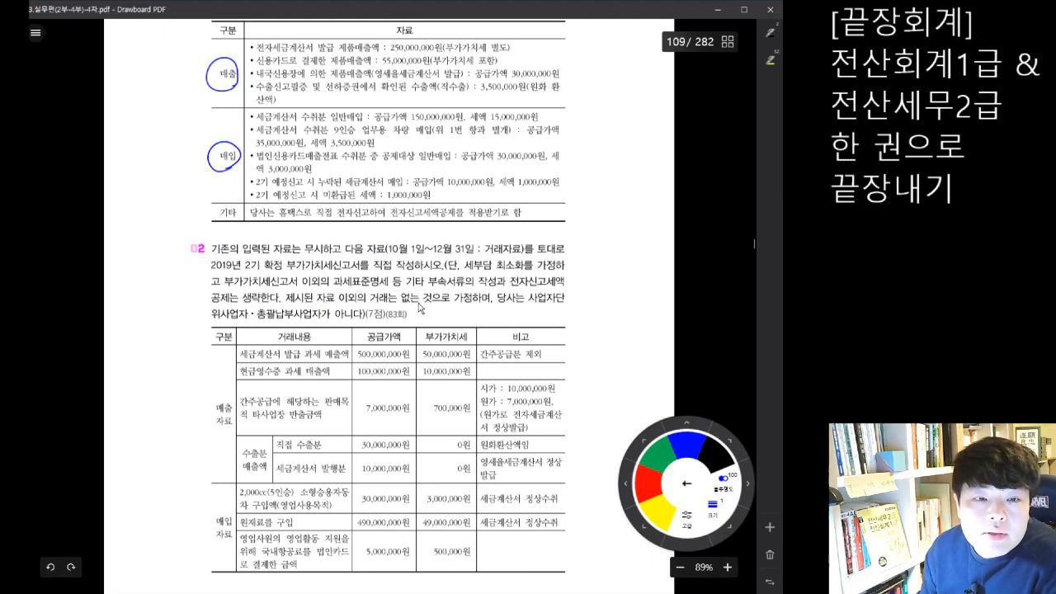
# - Circle 기타 in blue, mark 직접 전자신고하여 with a wavy underline and a star, and underline 전자신고세액공제
pyautogui.moveTo(235, 200); pyautogui.dragTo(225, 198)
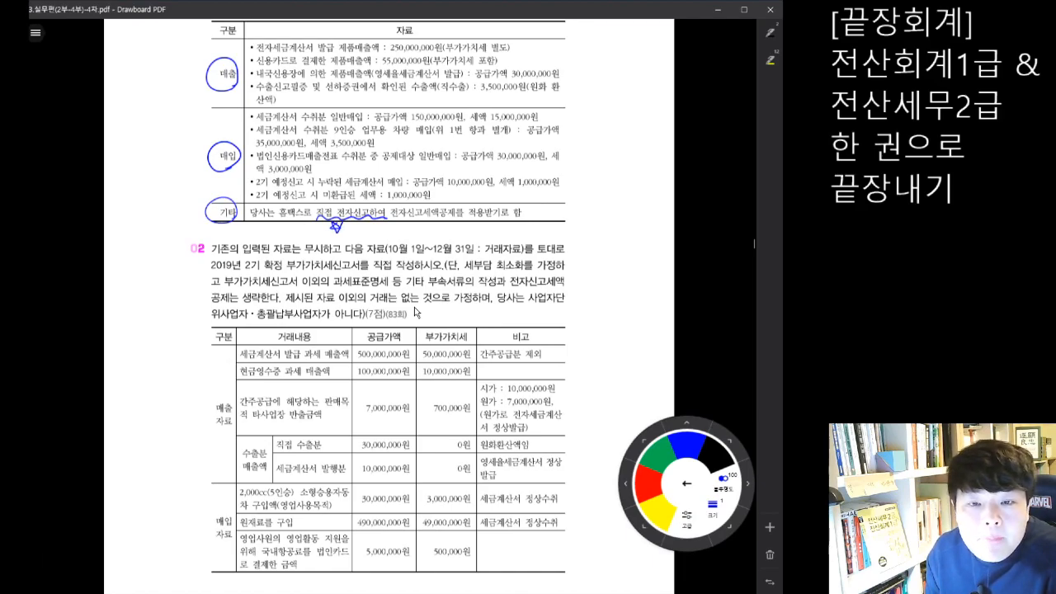
pyautogui.moveTo(391, 216); pyautogui.dragTo(455, 217)
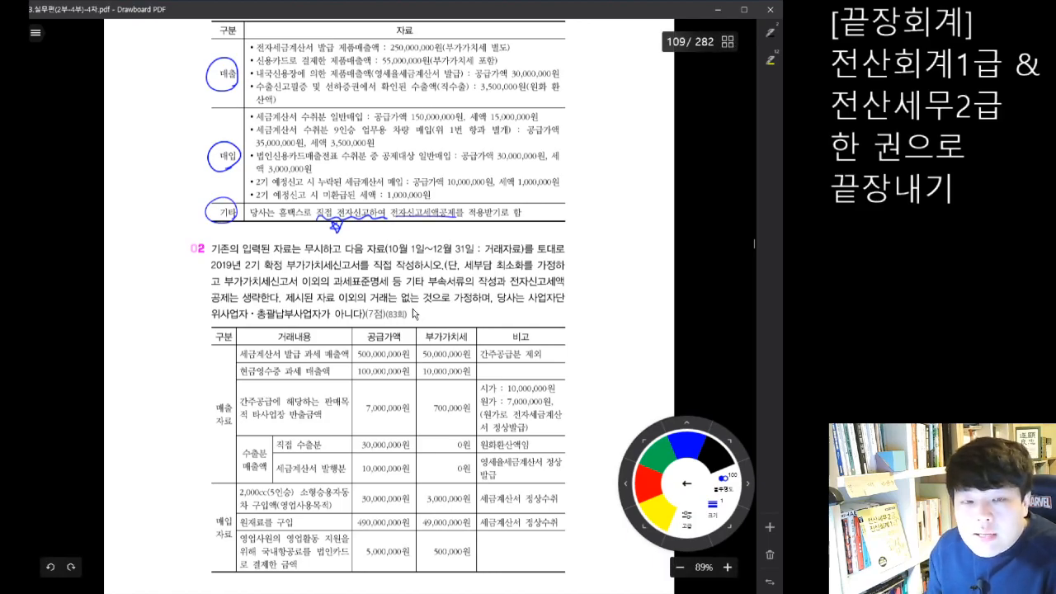
# - Review the 전자신고세액공제(54번) note on page 108 and return to problem 01's data table
pyautogui.scroll(10, 446, 282)
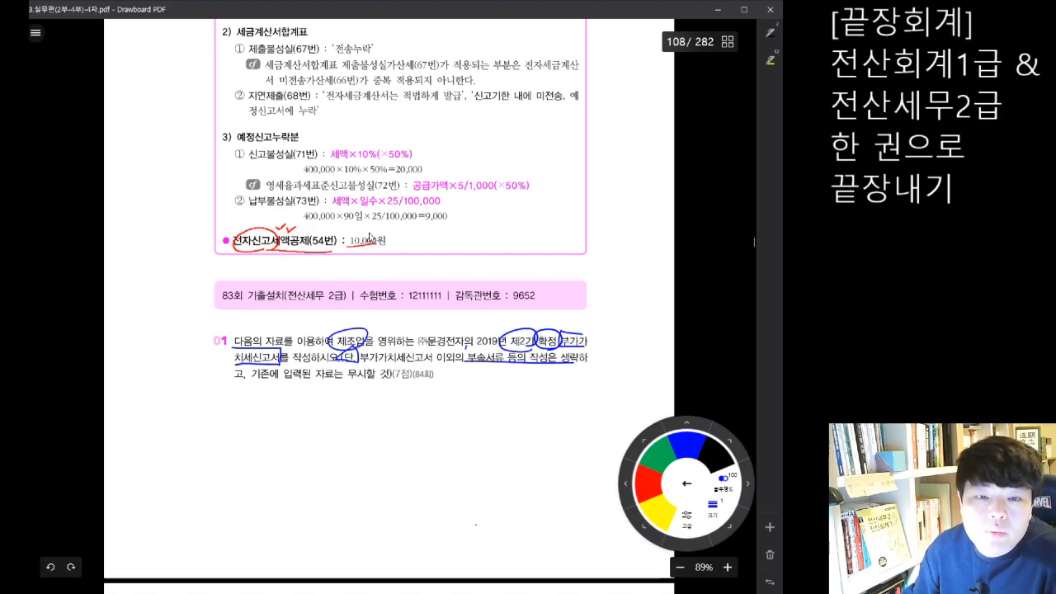
pyautogui.scroll(-5, 381, 335)
pyautogui.scroll(-2, 381, 335)
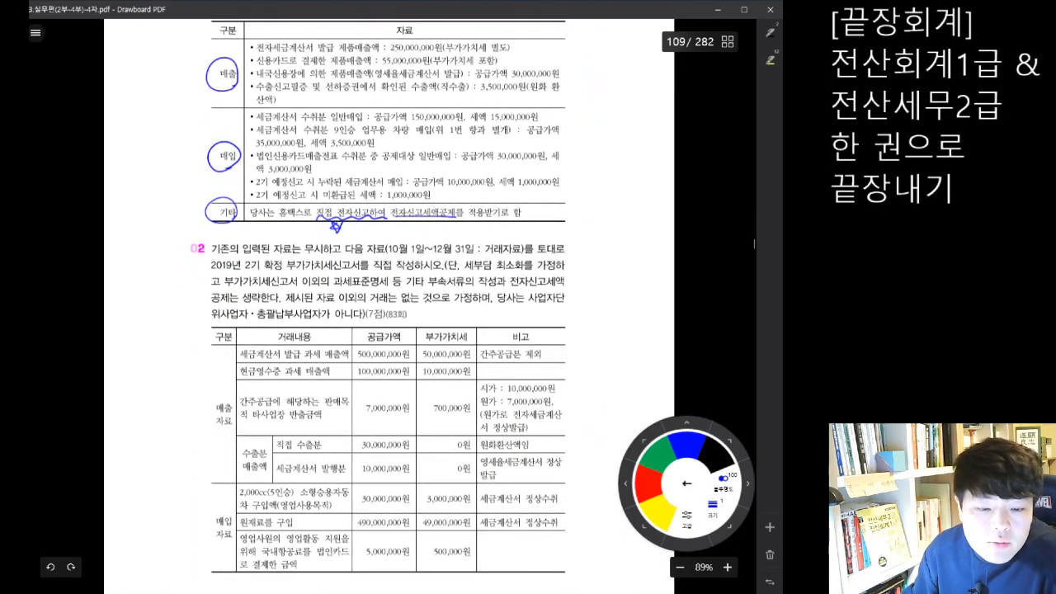
# - Switch to the 부가가치세신고서 in KcLep and enter 10,000 as the 세액 for 전자신고세액공제 (54)
pyautogui.hotkey('alt', 'Tab')
pyautogui.moveTo(459, 213); pyautogui.dragTo(475, 79)
pyautogui.click(396, 172)
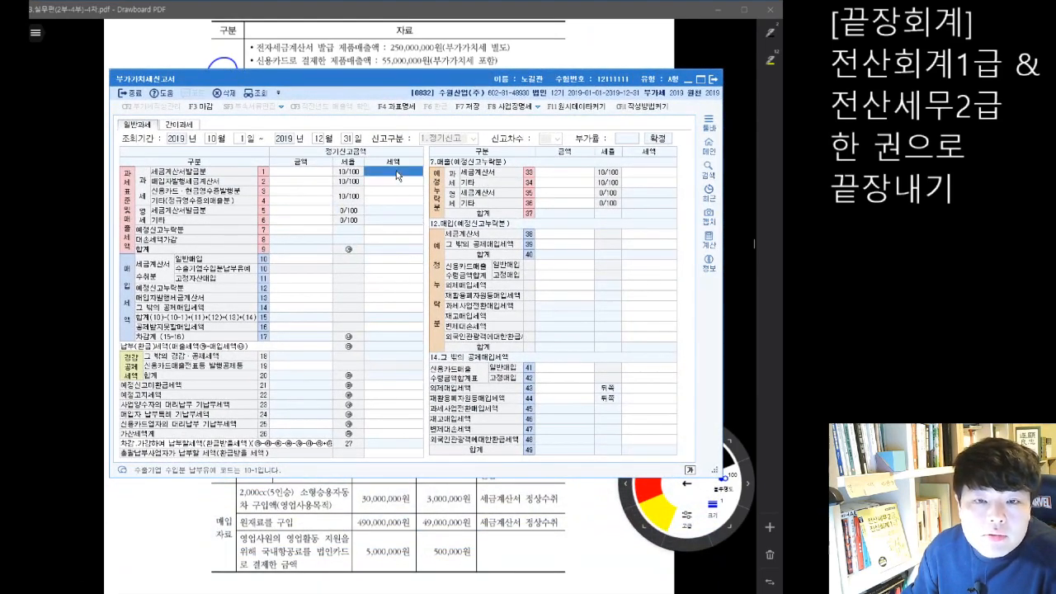
pyautogui.click(290, 172)
pyautogui.click(292, 212)
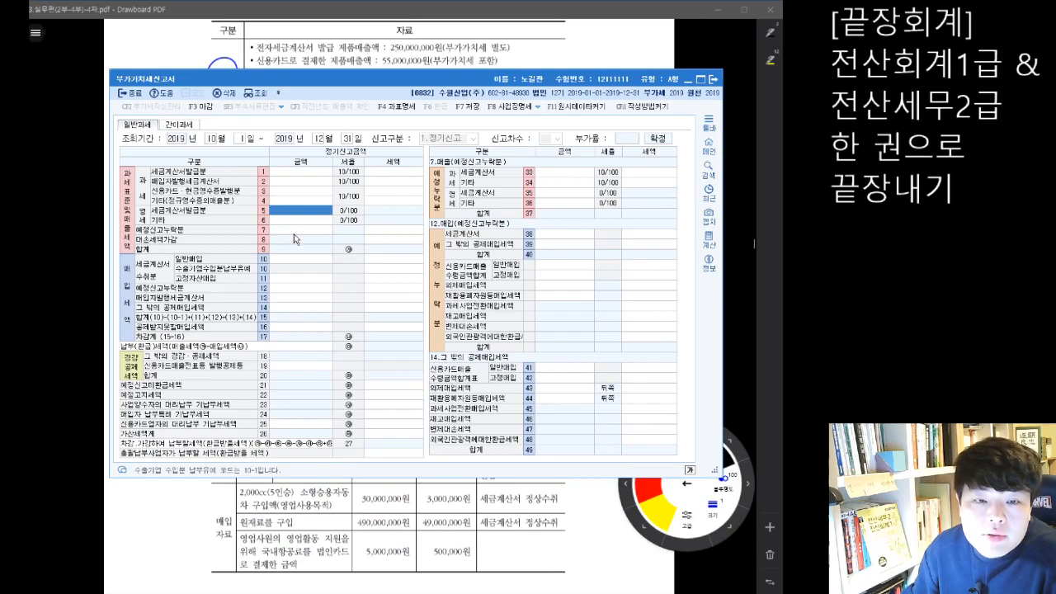
pyautogui.click(294, 232)
pyautogui.click(315, 260)
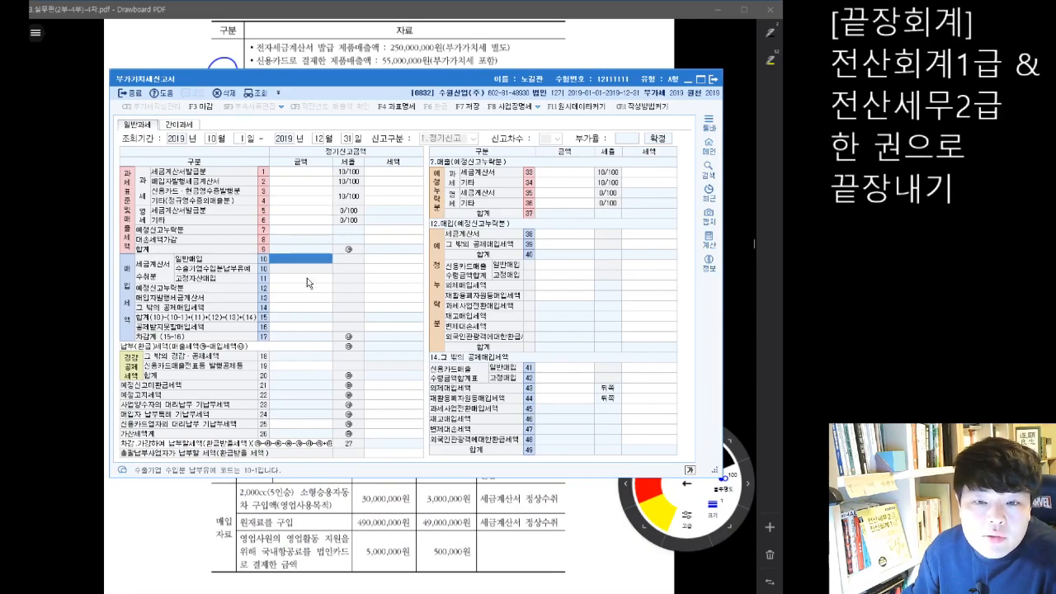
pyautogui.click(307, 288)
pyautogui.click(303, 308)
pyautogui.click(302, 327)
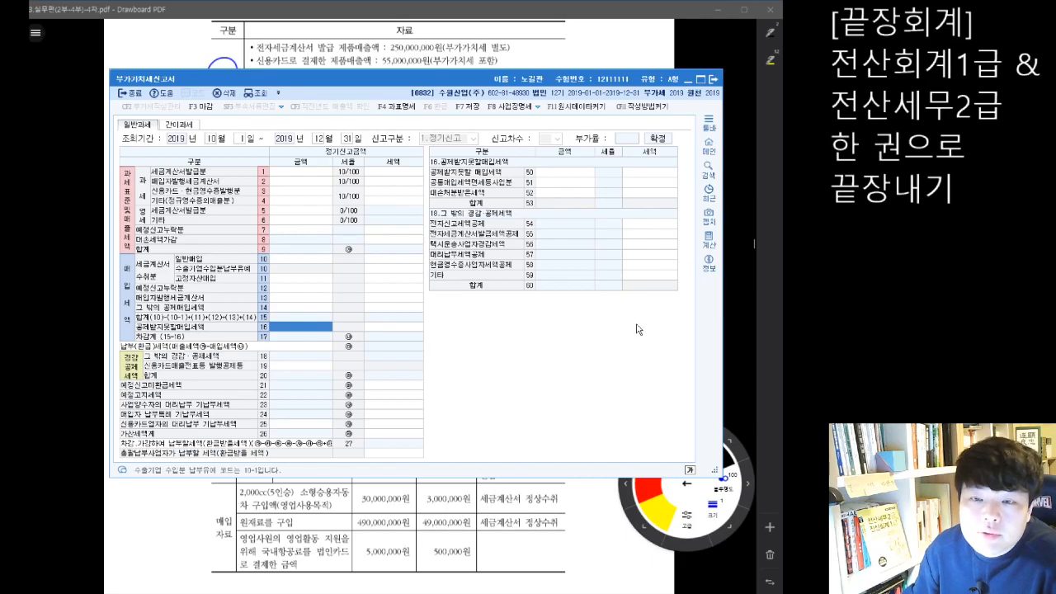
pyautogui.click(648, 224)
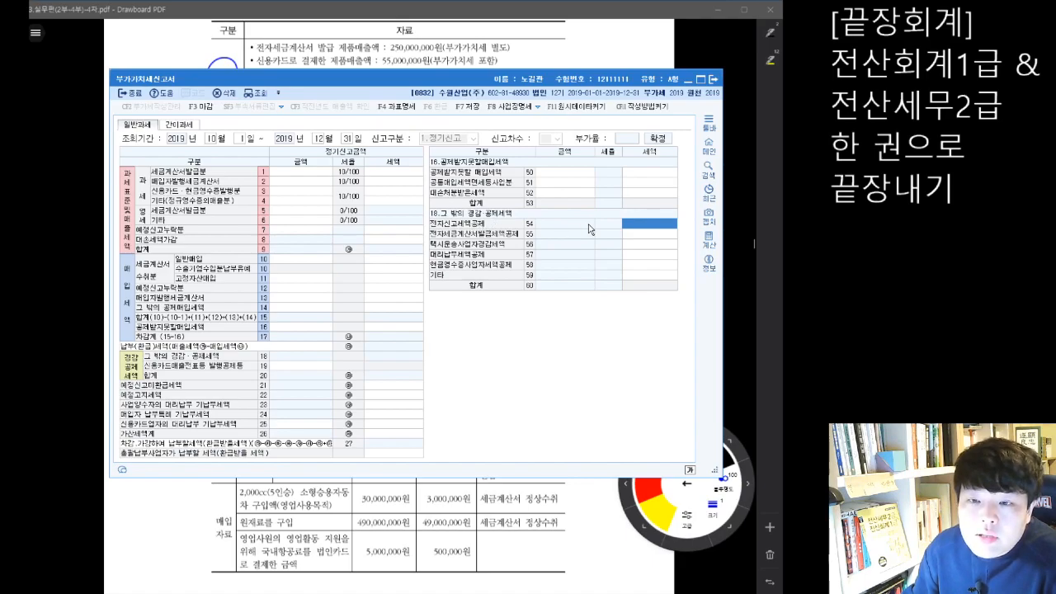
pyautogui.write('100000')
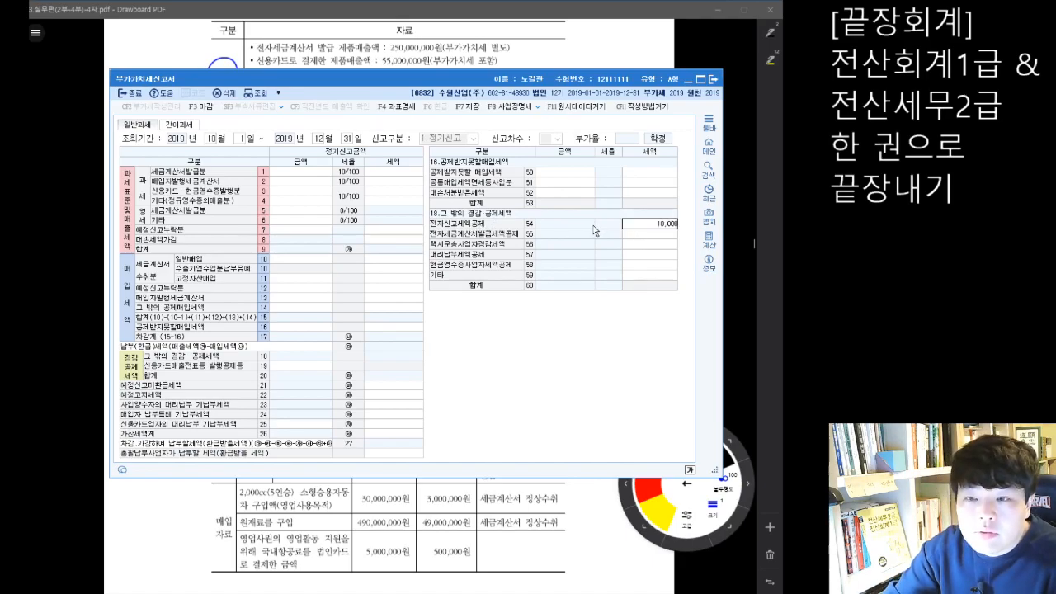
pyautogui.press('Return')
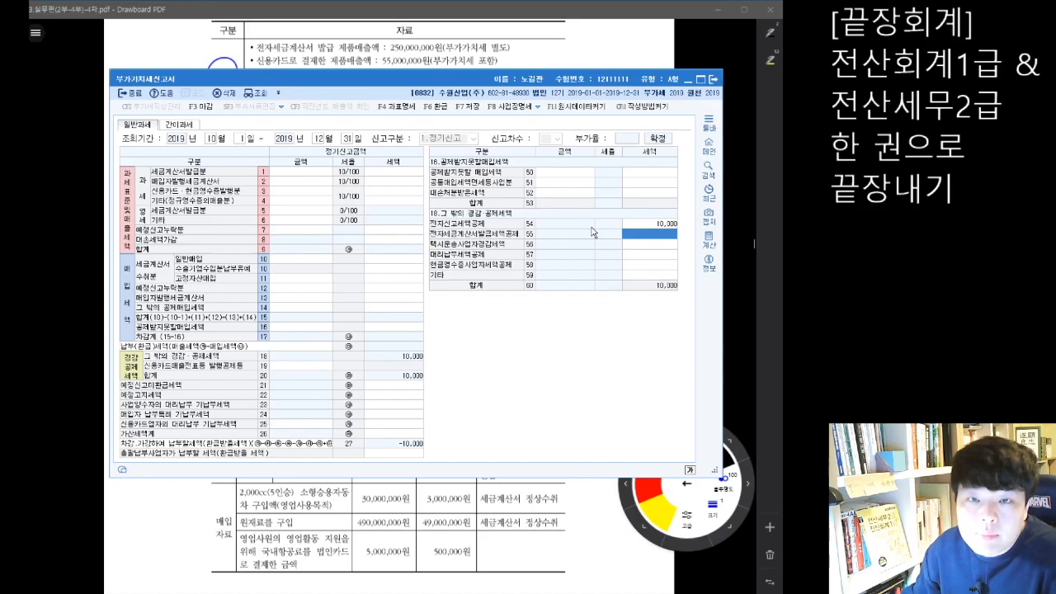
# - Return to the PDF, write a circled 54 and 10,000 below 전자신고세액공제 in problem 01's table, and review the page 108 note
pyautogui.moveTo(620, 83); pyautogui.dragTo(584, 229)
pyautogui.click(728, 176)
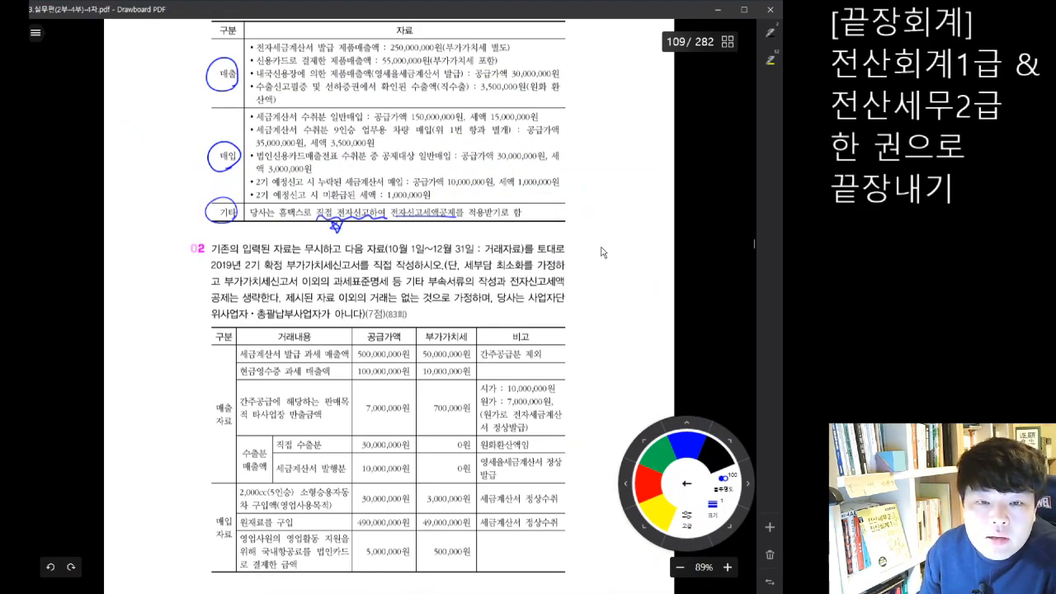
pyautogui.moveTo(374, 221)
pyautogui.mouseDown()
pyautogui.moveTo(371, 237)
pyautogui.moveTo(400, 231)
pyautogui.mouseUp()
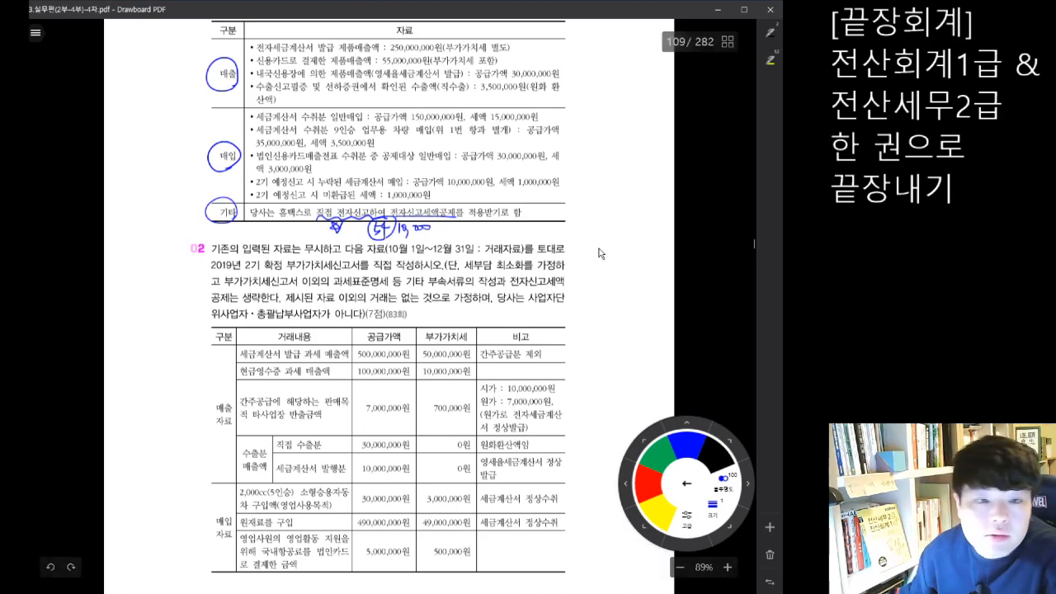
pyautogui.scroll(1, 454, 310)
pyautogui.scroll(5, 453, 310)
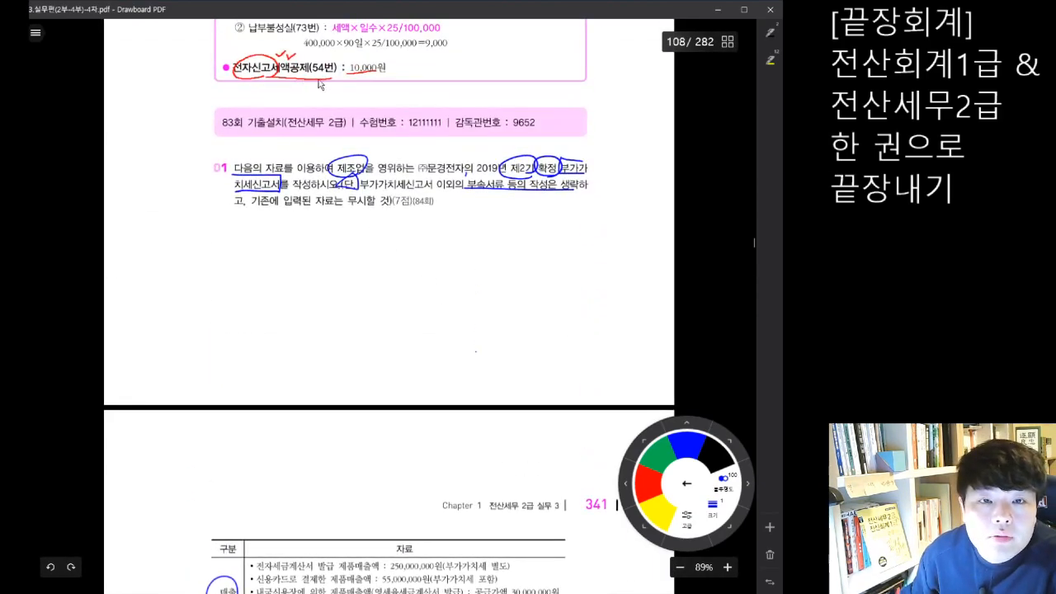
pyautogui.scroll(-5, 375, 331)
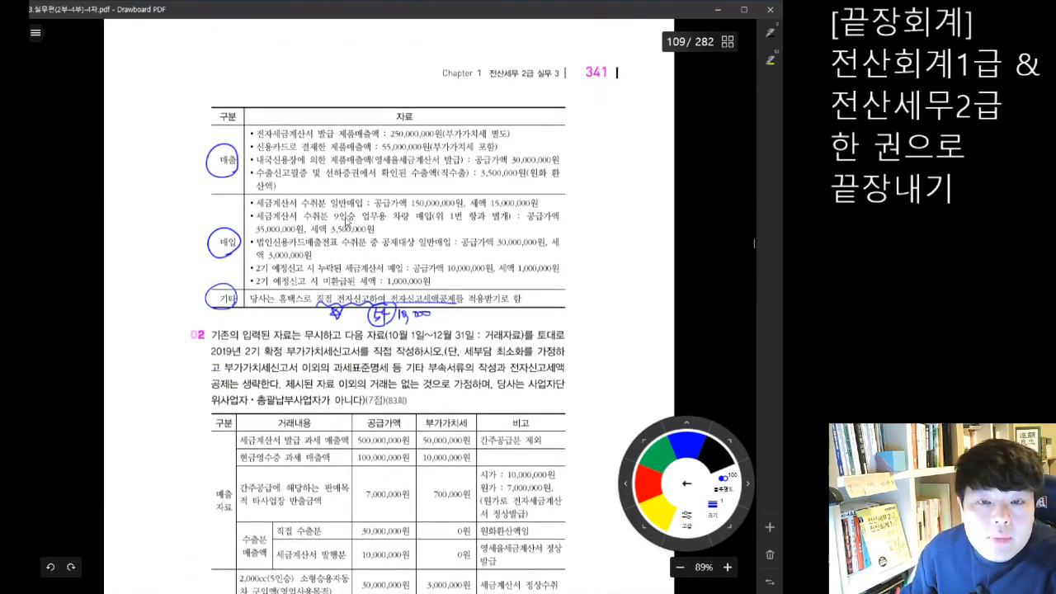
pyautogui.scroll(-1, 445, 172)
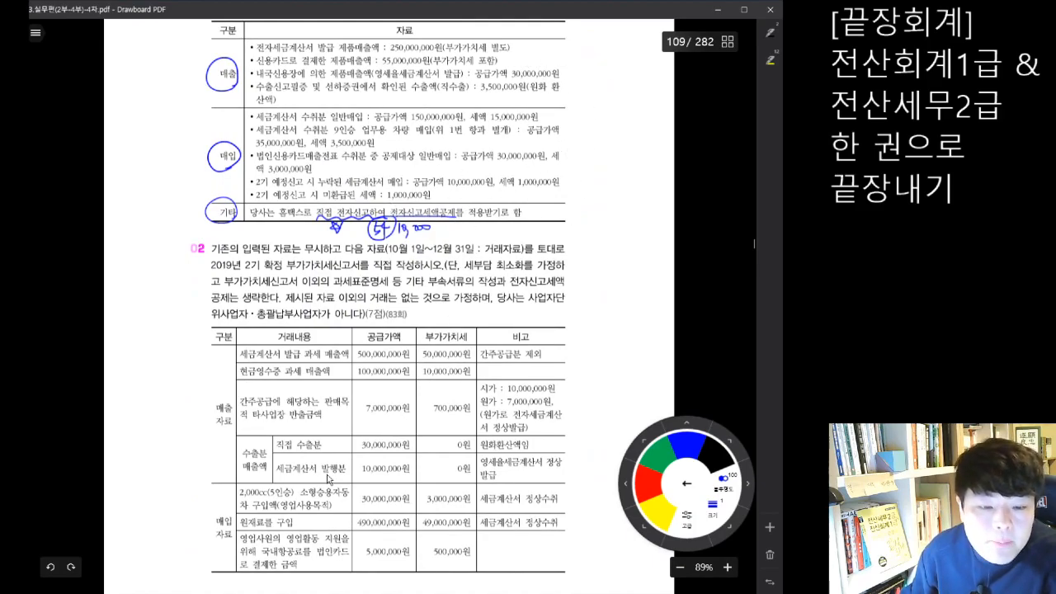
# - Place the 부가가치세신고서 below the 매출 rows, then circle 세금 in 전자세금계산서 and underline 제품매출액 in blue
pyautogui.click(336, 592)
pyautogui.moveTo(419, 228); pyautogui.dragTo(450, 128)
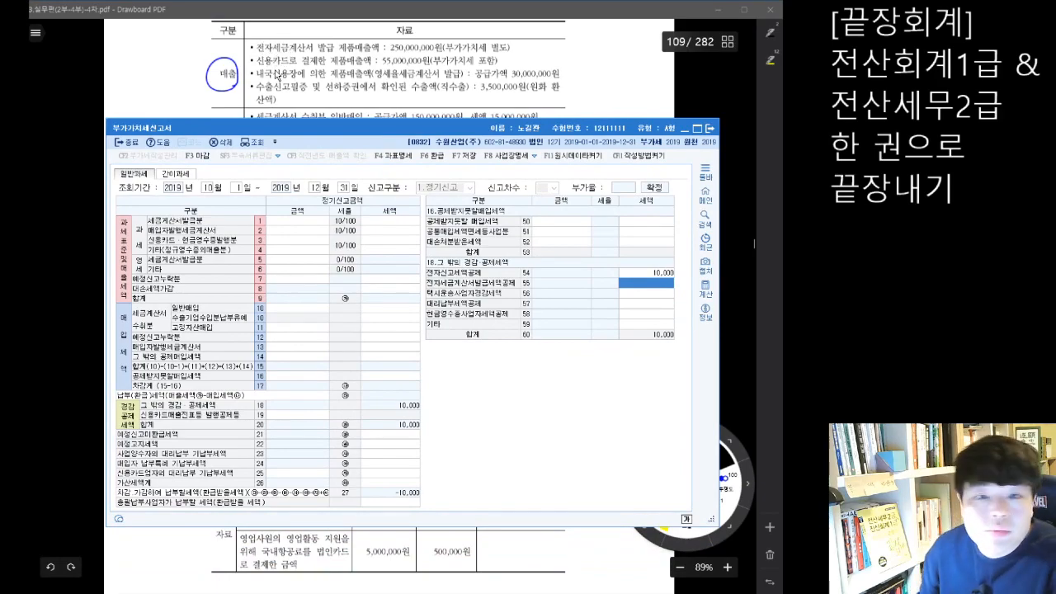
pyautogui.click(336, 122)
pyautogui.moveTo(294, 51)
pyautogui.mouseDown()
pyautogui.moveTo(268, 53)
pyautogui.moveTo(284, 48)
pyautogui.mouseUp()
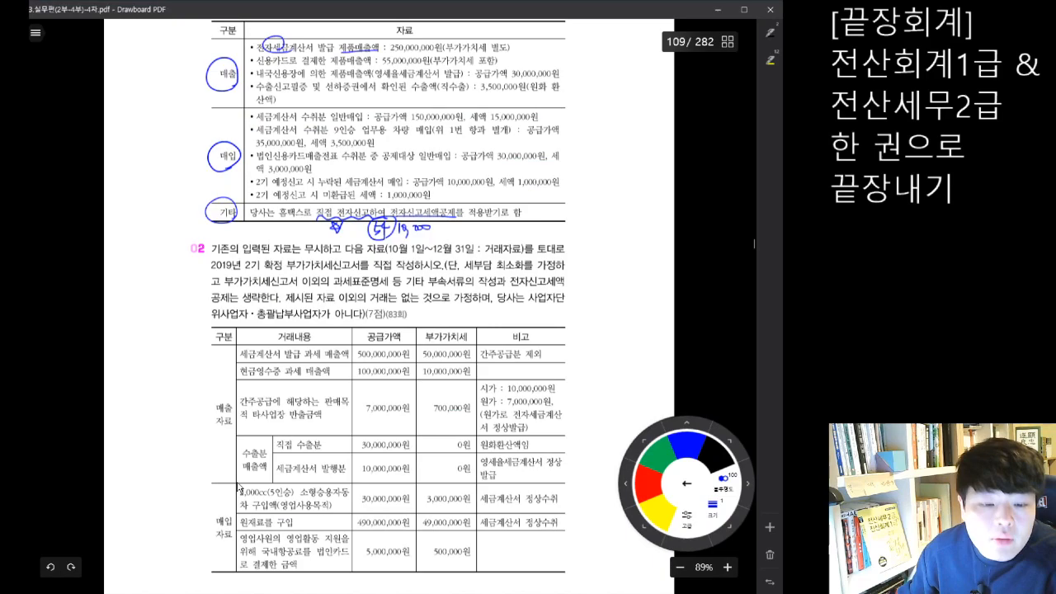
# - Compare the taxable and zero-rated 세금계산서발급분 rows in KcLep, and enter 250,000,000 as the amount of the taxable row (1)
pyautogui.hotkey('alt', 'Tab')
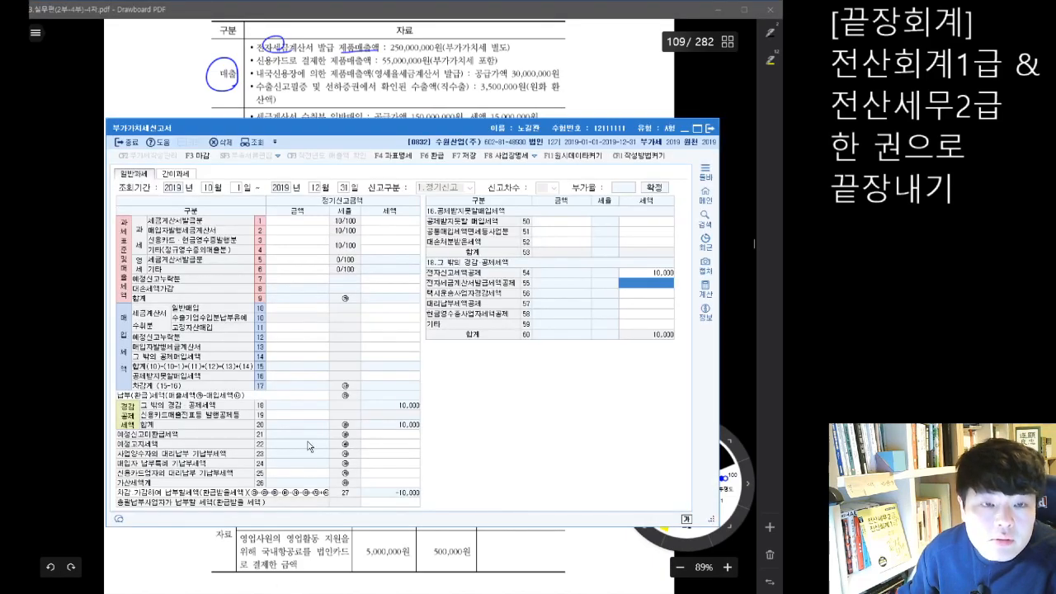
pyautogui.click(290, 221)
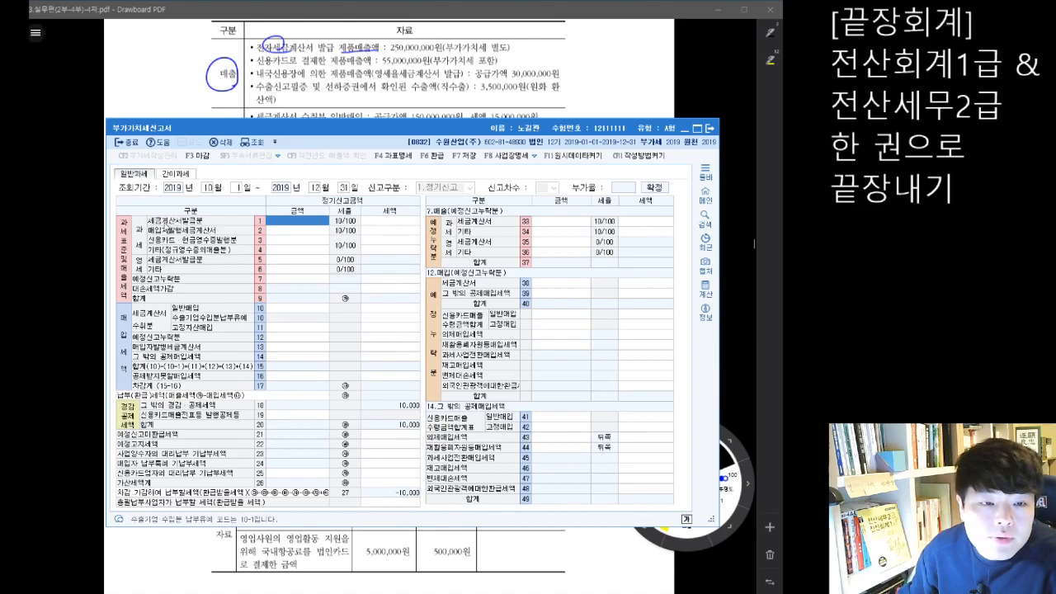
pyautogui.click(294, 261)
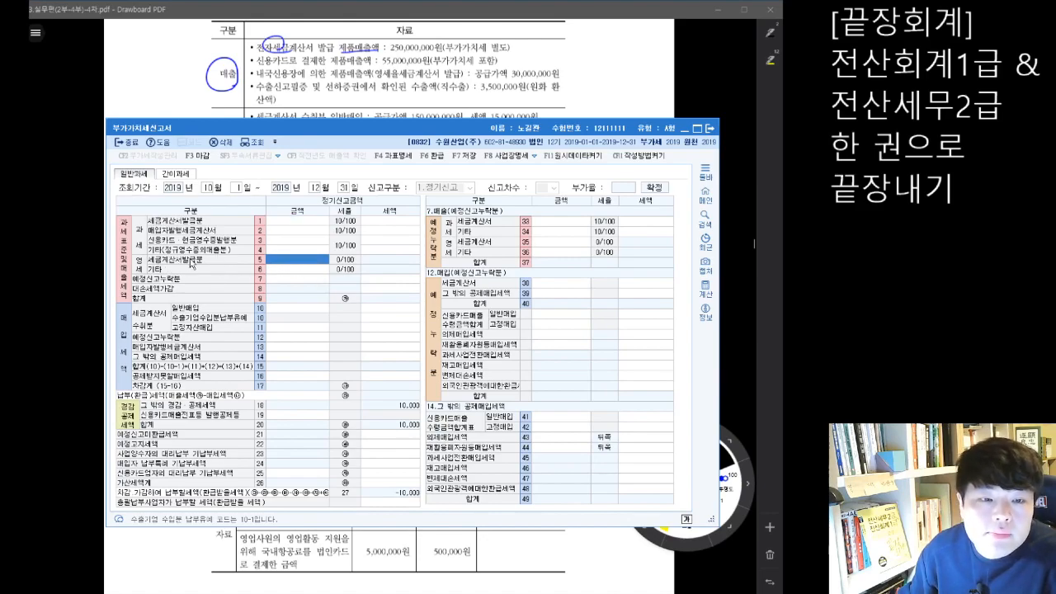
pyautogui.click(295, 222)
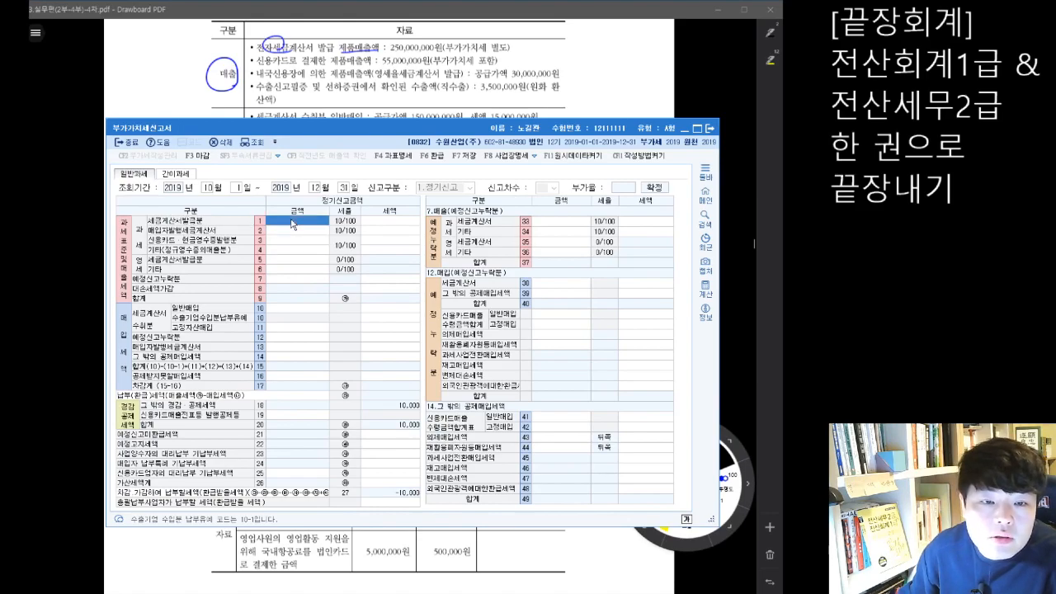
pyautogui.click(279, 262)
pyautogui.click(281, 221)
pyautogui.click(272, 260)
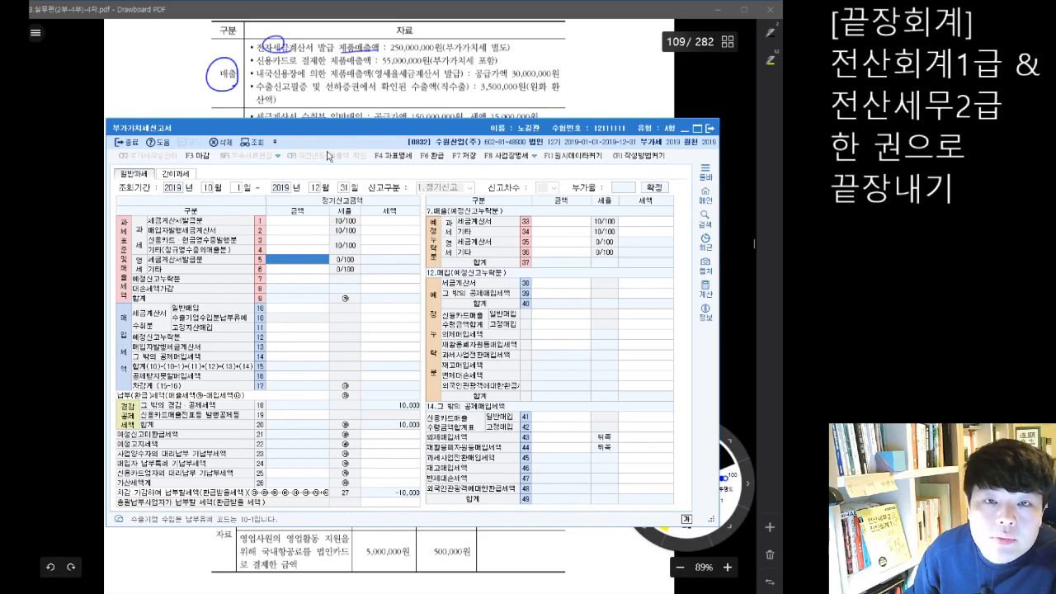
pyautogui.click(320, 223)
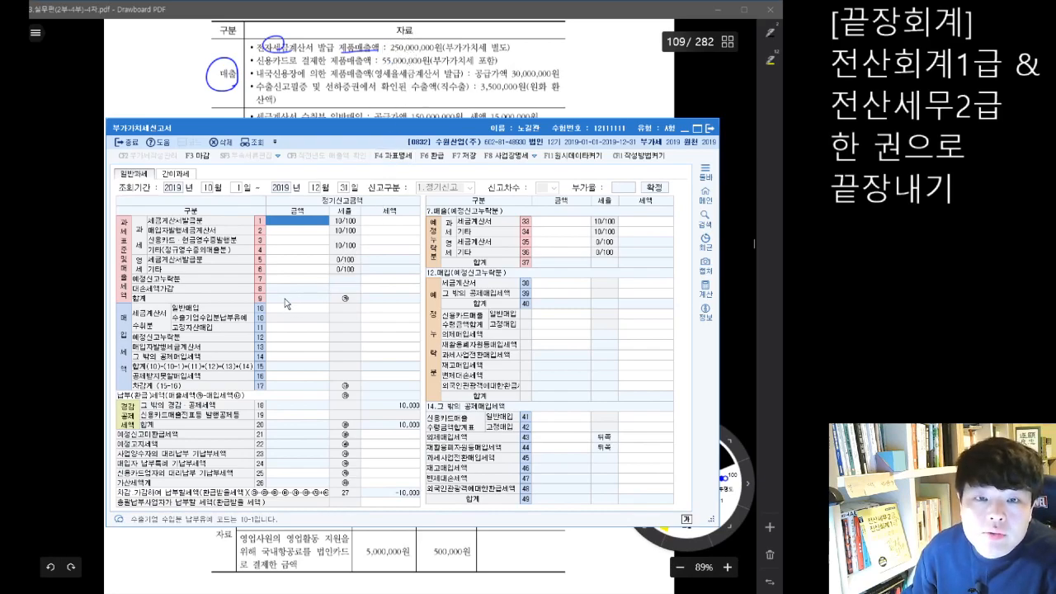
pyautogui.write('250')
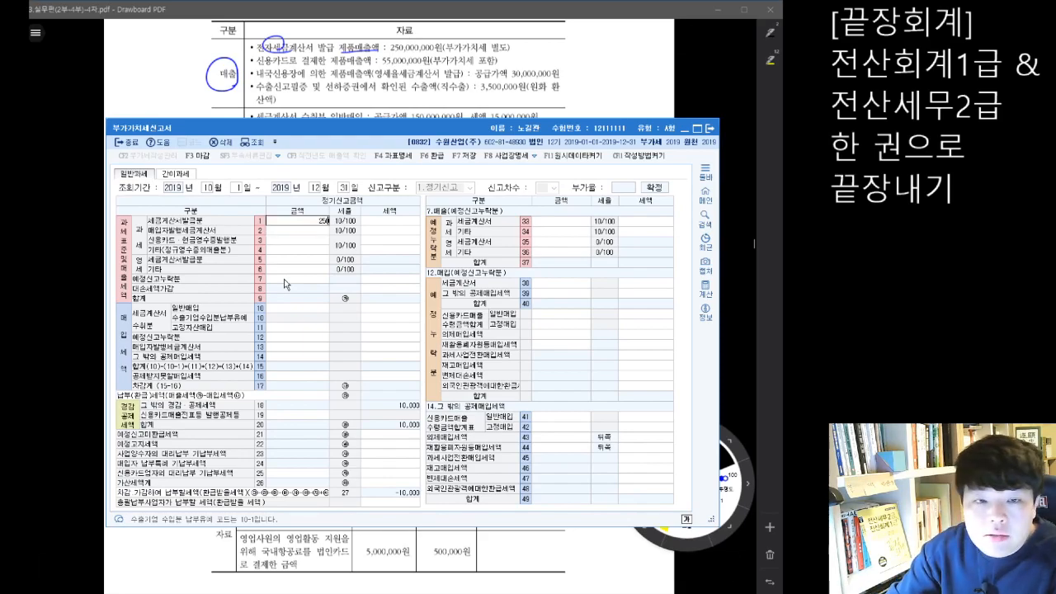
pyautogui.write(',000,000')
pyautogui.press('Return')
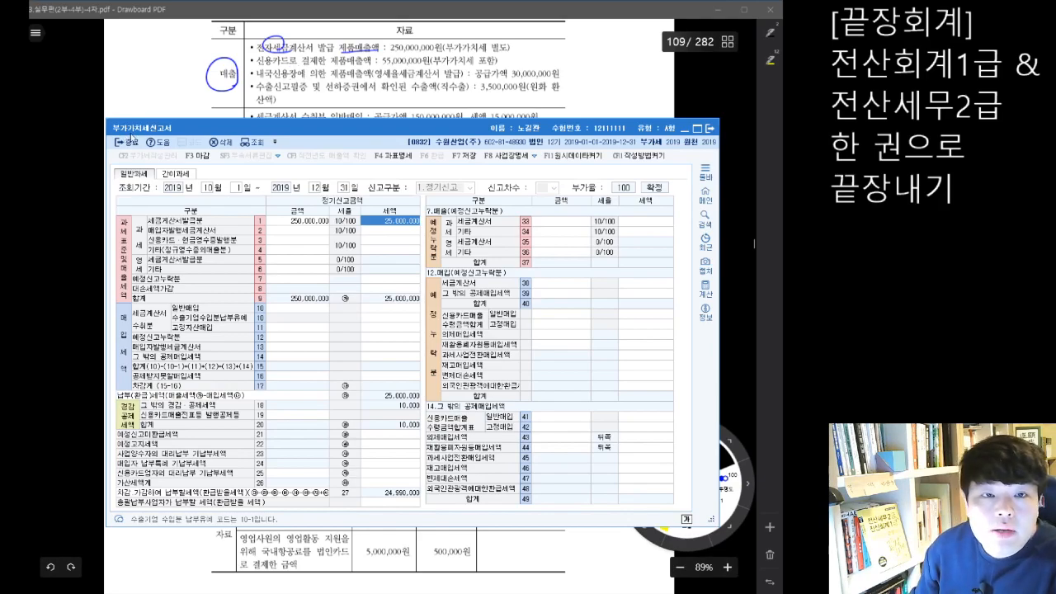
# - In the PDF's second 매출 item, circle 신용카드 and 매출액 and underline the 부가가치세 포함 remark in blue
pyautogui.moveTo(257, 57)
pyautogui.mouseDown()
pyautogui.moveTo(279, 68)
pyautogui.moveTo(256, 57)
pyautogui.mouseUp()
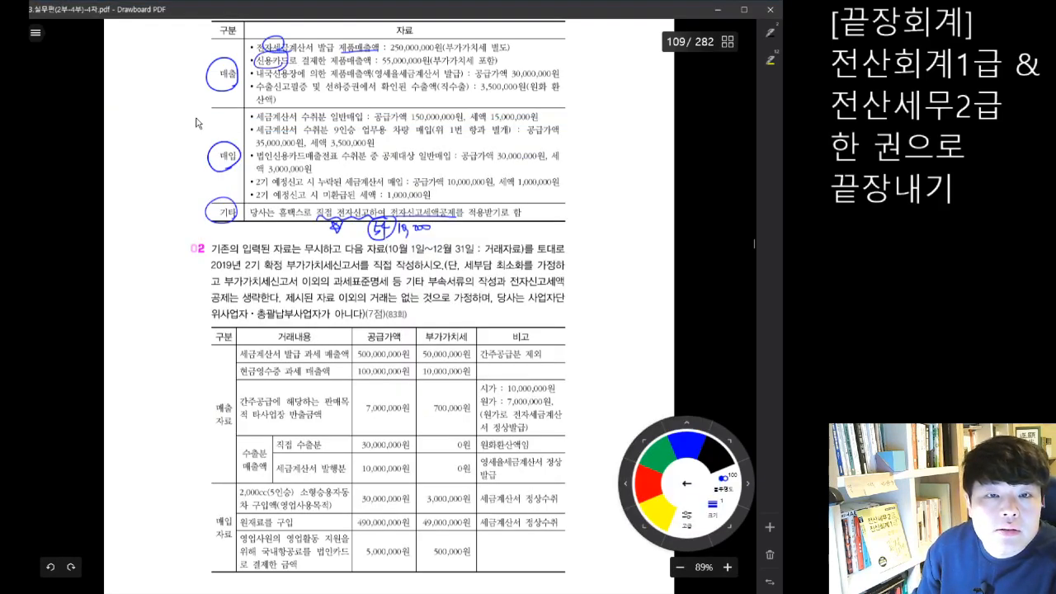
pyautogui.moveTo(358, 51); pyautogui.dragTo(371, 53)
pyautogui.moveTo(460, 65); pyautogui.dragTo(504, 62)
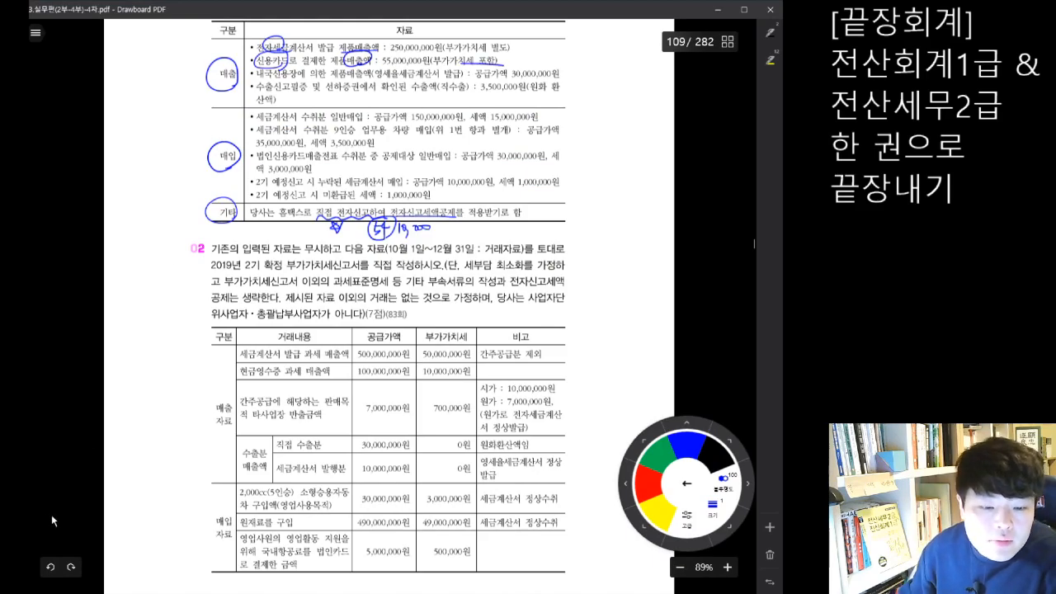
# - Enter 50,000,000 as the amount for 신용카드·현금영수증발행분 (3) in the 부가가치세신고서
pyautogui.click(302, 591)
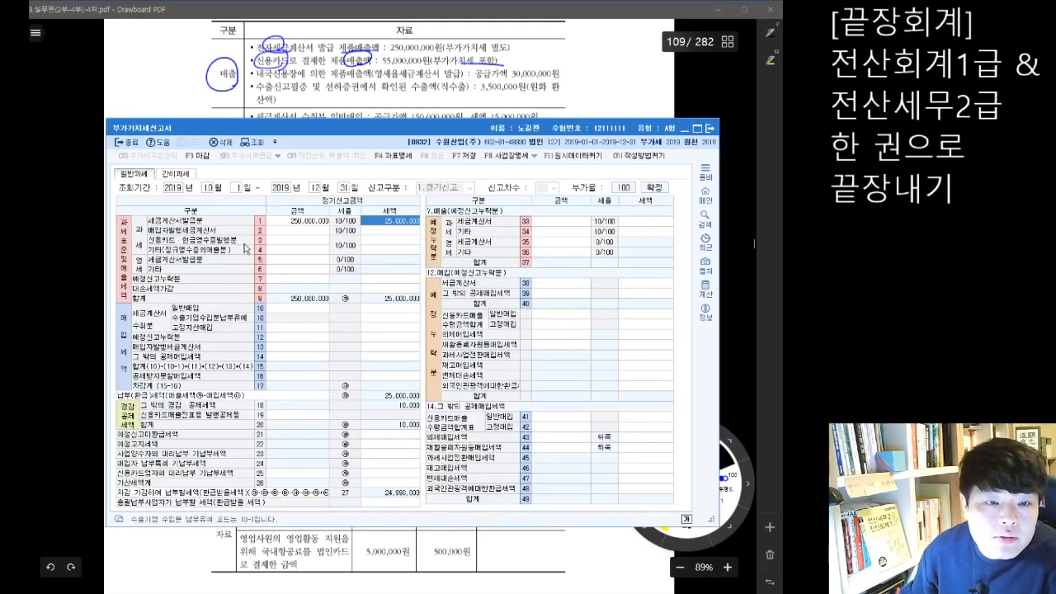
pyautogui.click(278, 241)
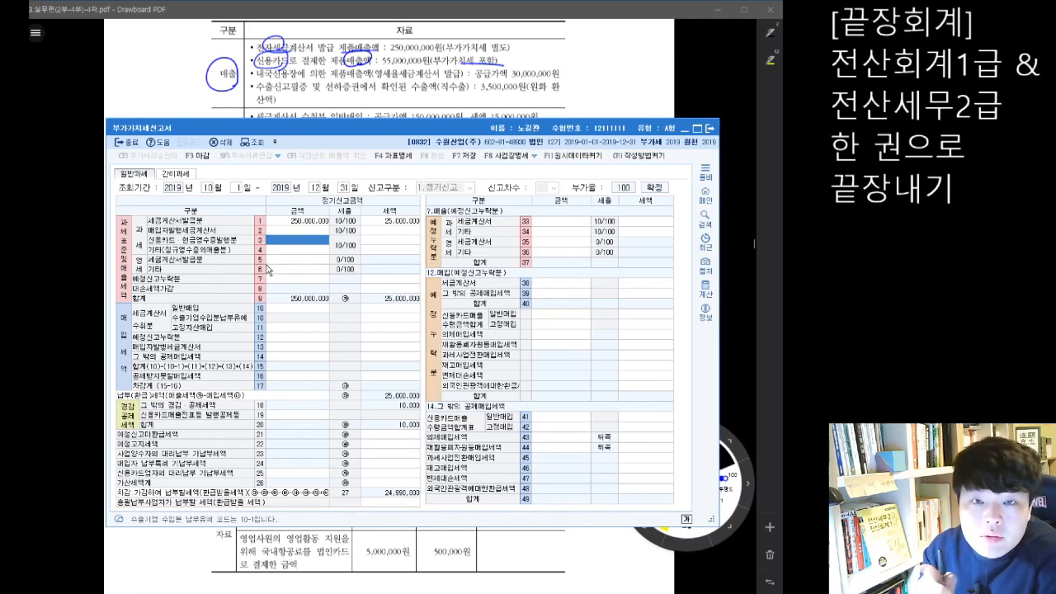
pyautogui.write('50,000,000')
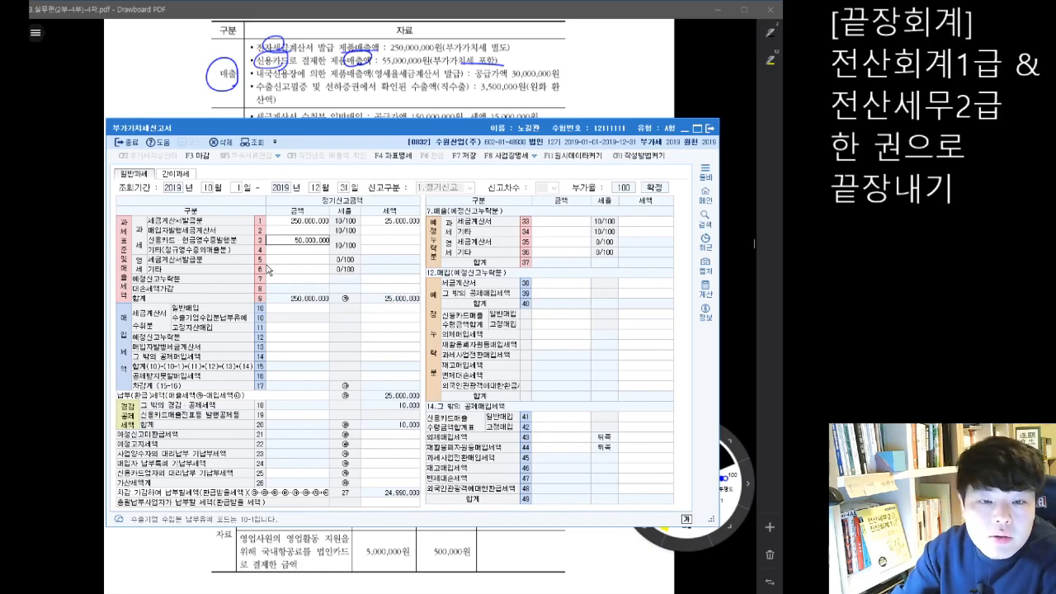
pyautogui.press('Return')
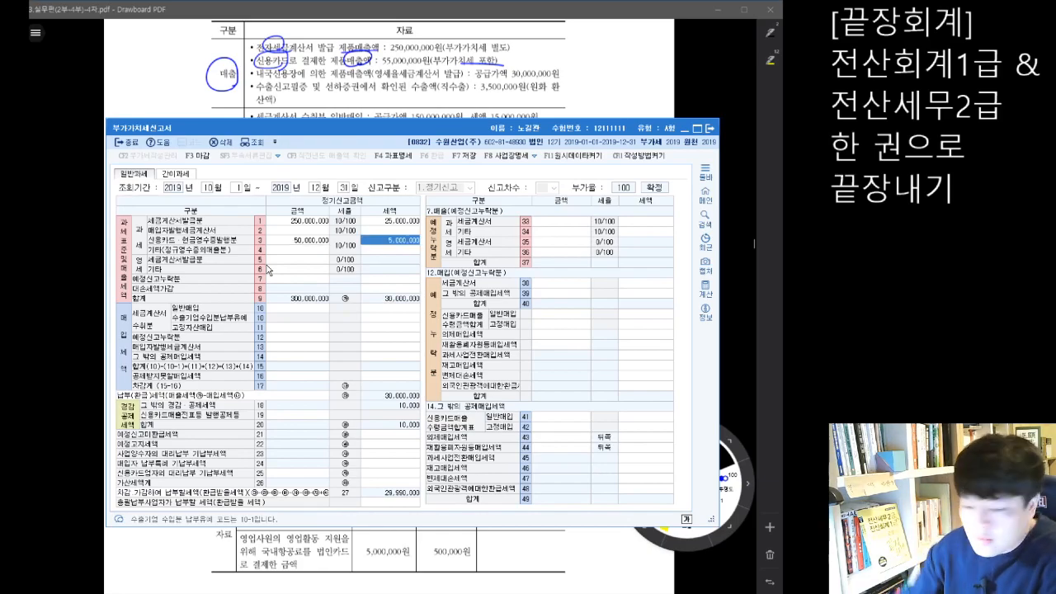
pyautogui.press('Return')
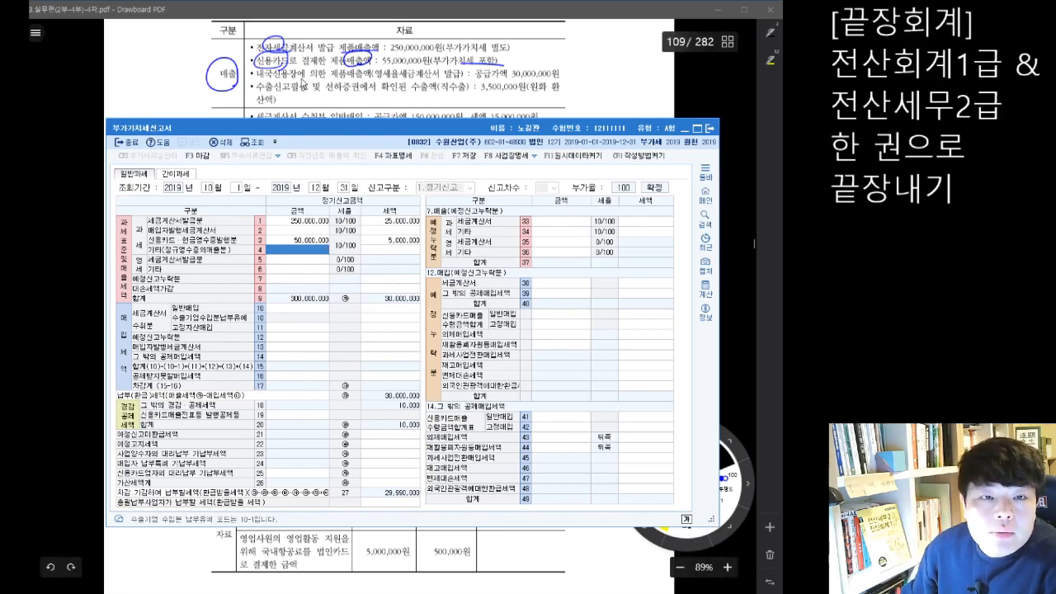
# - Mark 내국신용장, 매출액 and 영세율세금계산서 in blue in the PDF, and enter 30,000,000 as the zero-rated 세금계산서발급분 (5) amount in KcLep
pyautogui.moveTo(280, 68); pyautogui.dragTo(282, 75)
pyautogui.moveTo(393, 80)
pyautogui.mouseDown()
pyautogui.moveTo(365, 73)
pyautogui.moveTo(434, 78)
pyautogui.mouseUp()
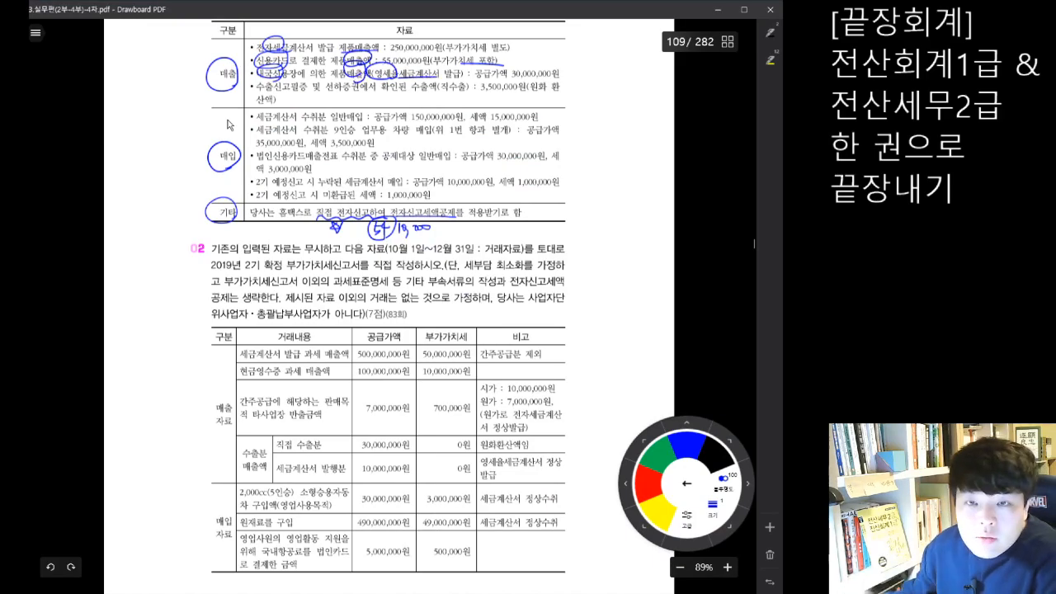
pyautogui.hotkey('alt', 'Tab')
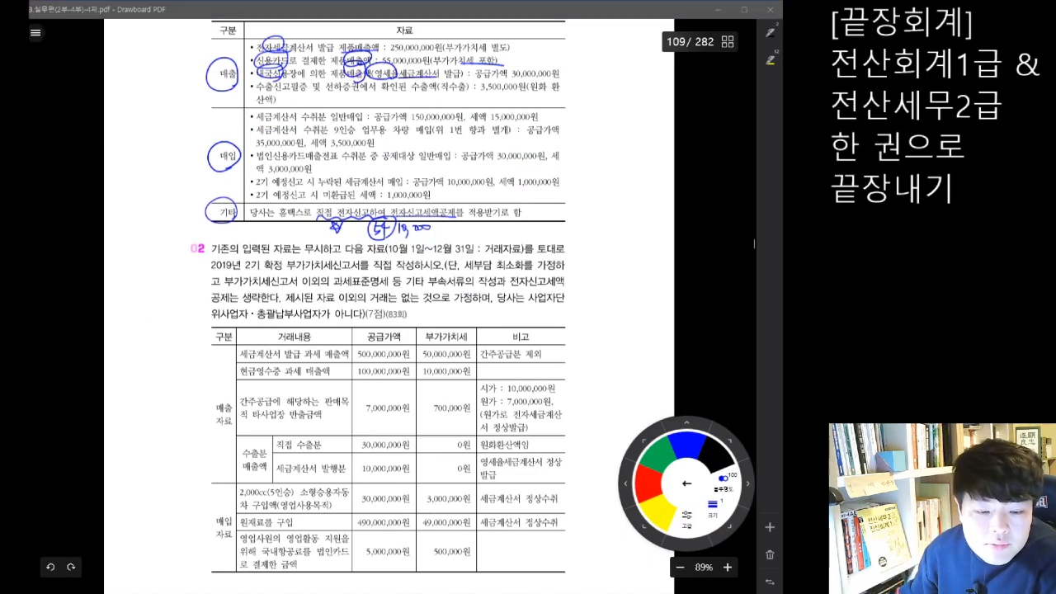
pyautogui.click(286, 261)
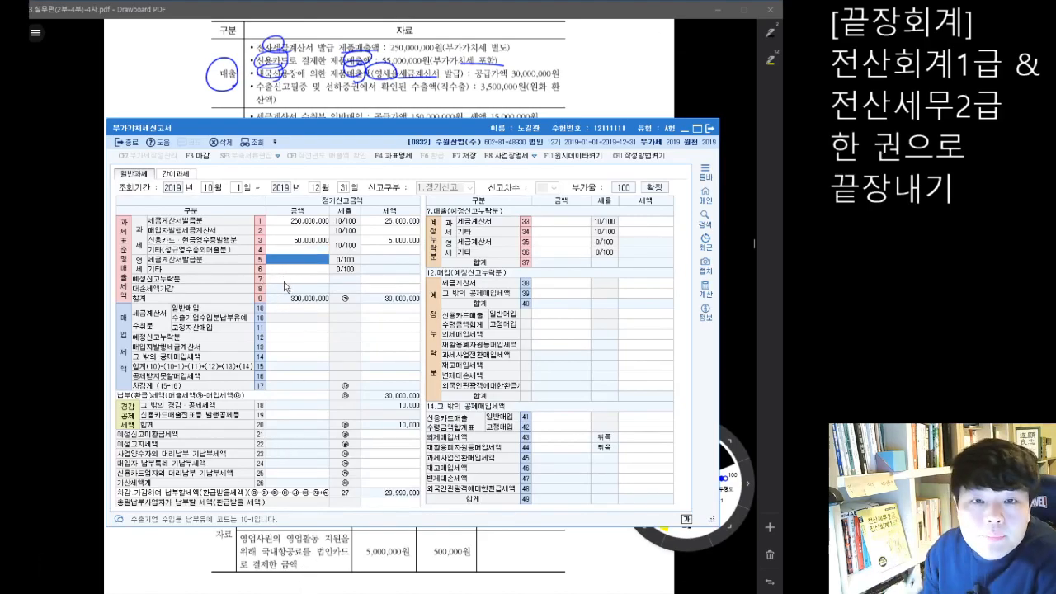
pyautogui.write('30000000')
pyautogui.press('Return')
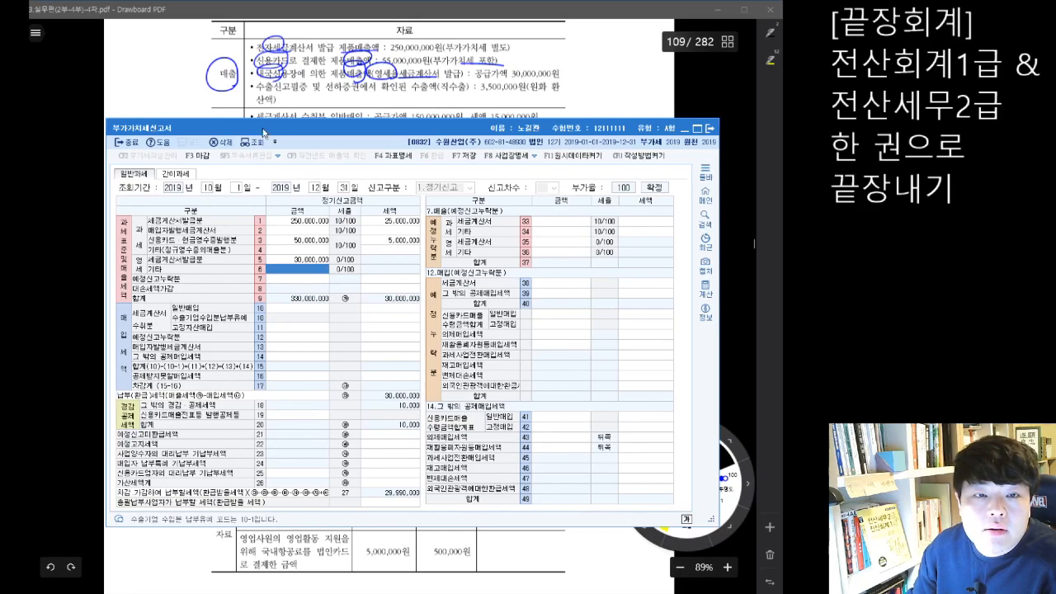
# - Circle 수출 and 직수출 in blue in the fourth 매출 item of the PDF table, and underline 3,500,000원
pyautogui.click(267, 120)
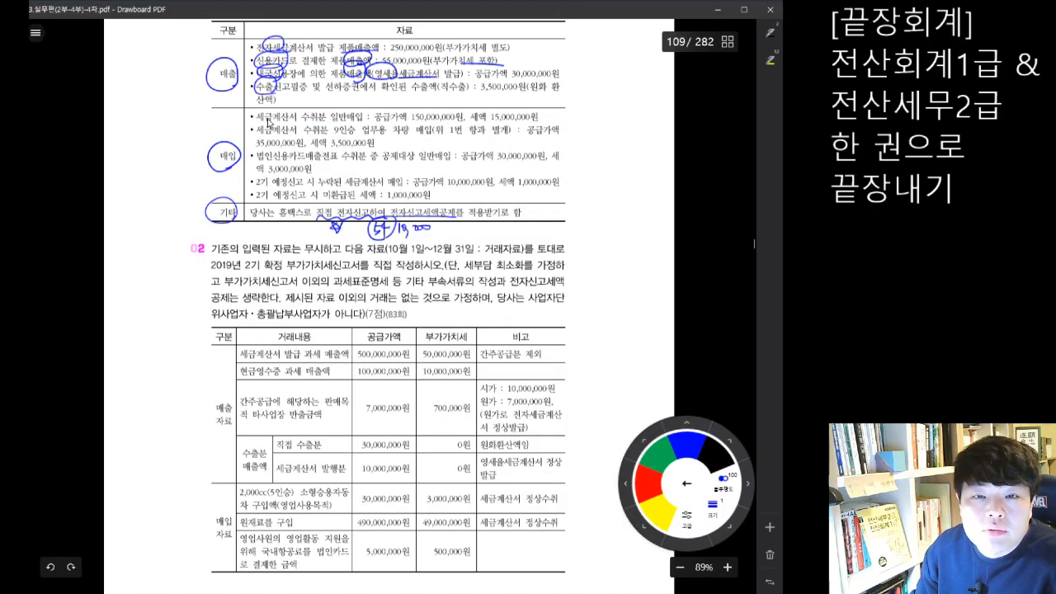
pyautogui.moveTo(439, 81)
pyautogui.mouseDown()
pyautogui.moveTo(468, 83)
pyautogui.moveTo(440, 91)
pyautogui.moveTo(517, 94)
pyautogui.mouseUp()
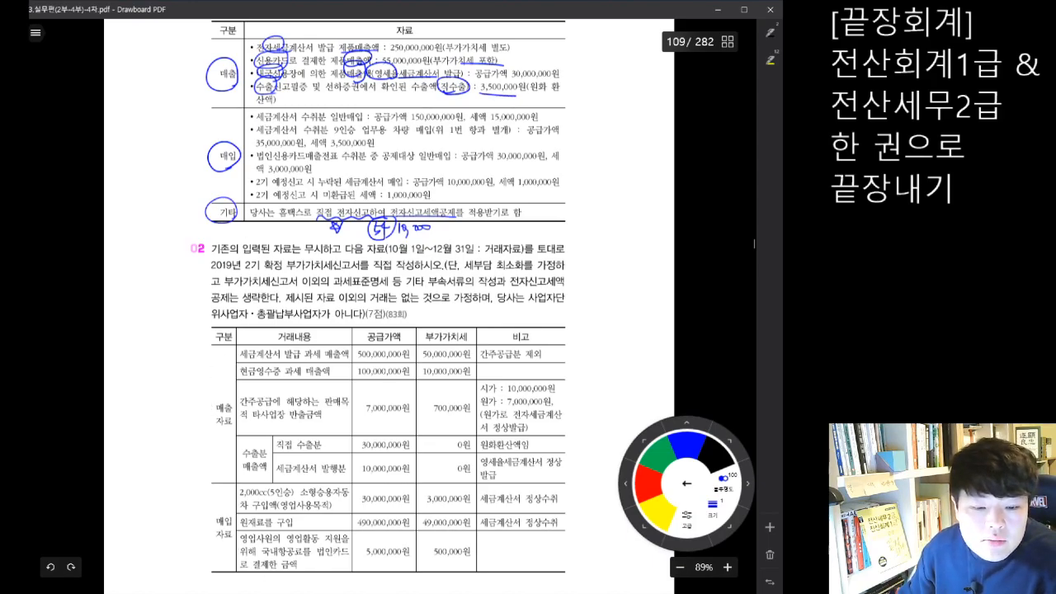
# - Switch to KcLep and enter 3,500,000 as the amount for the zero-rated 기타 (6) row
pyautogui.hotkey('alt', 'Tab')
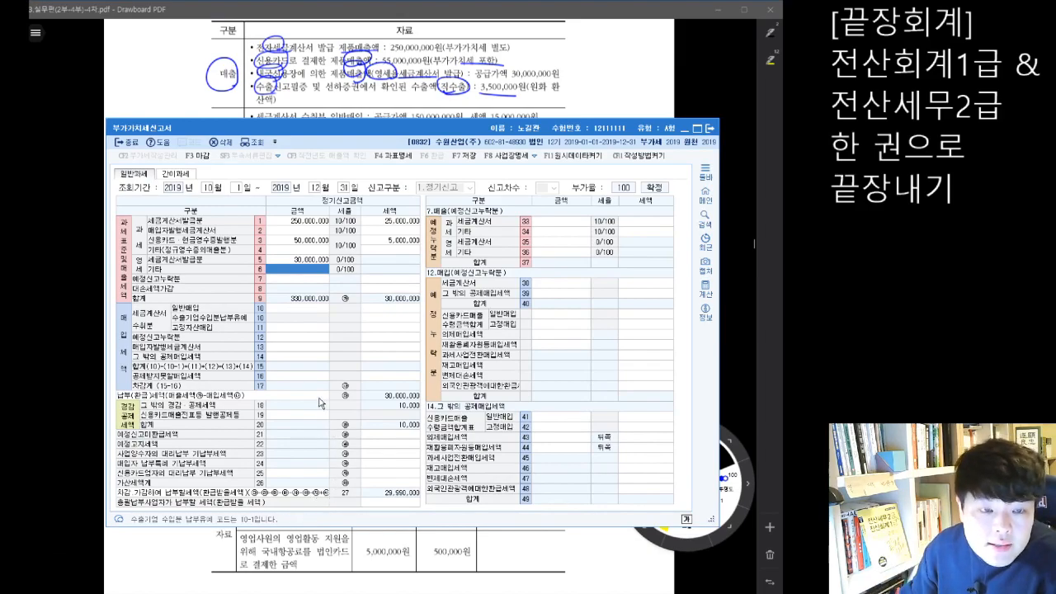
pyautogui.click(292, 261)
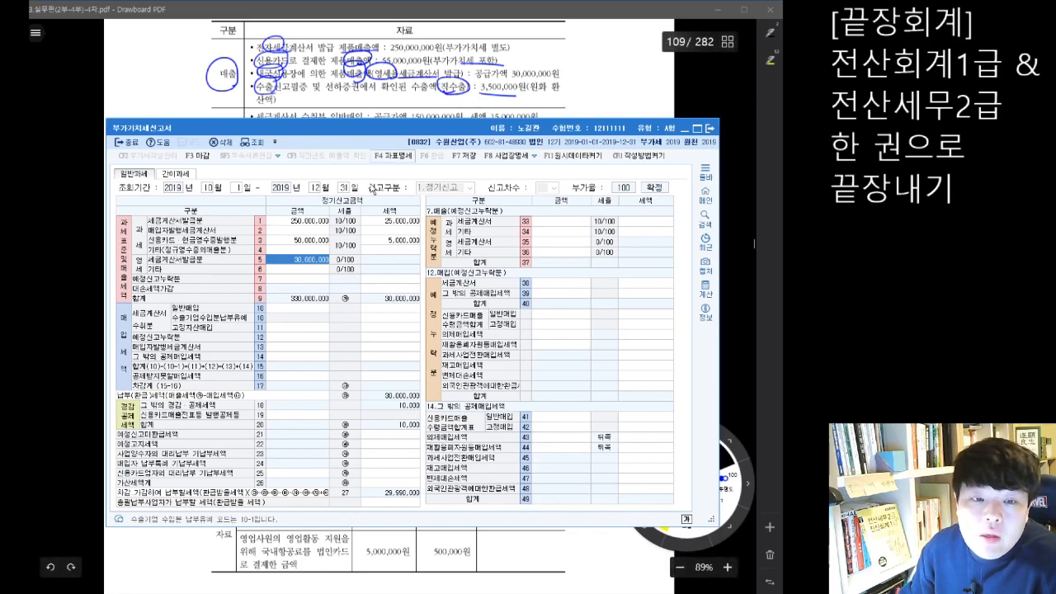
pyautogui.click(297, 271)
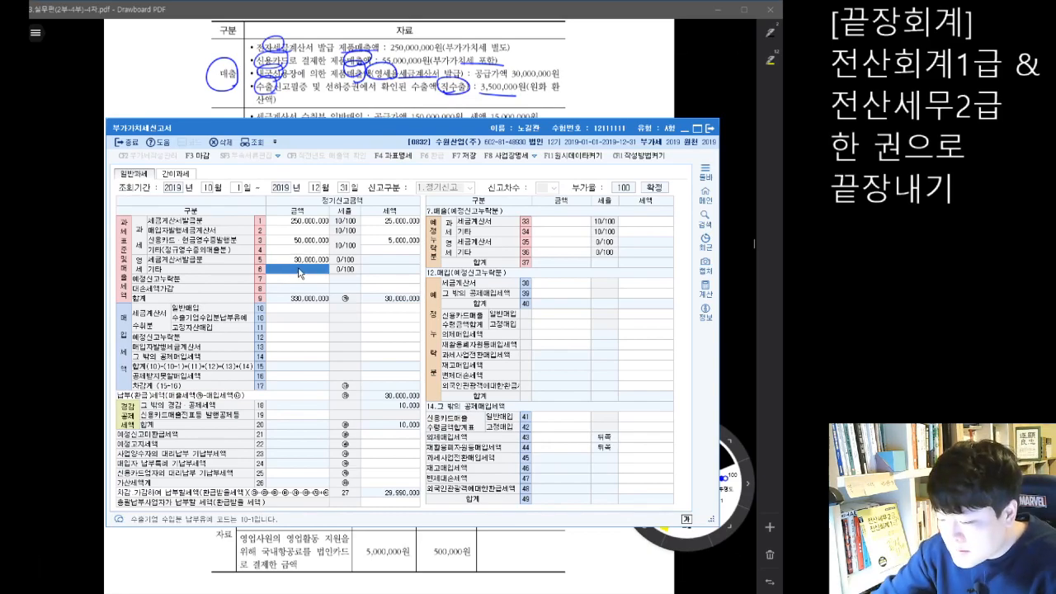
pyautogui.write('3,500,000')
pyautogui.press('Return')
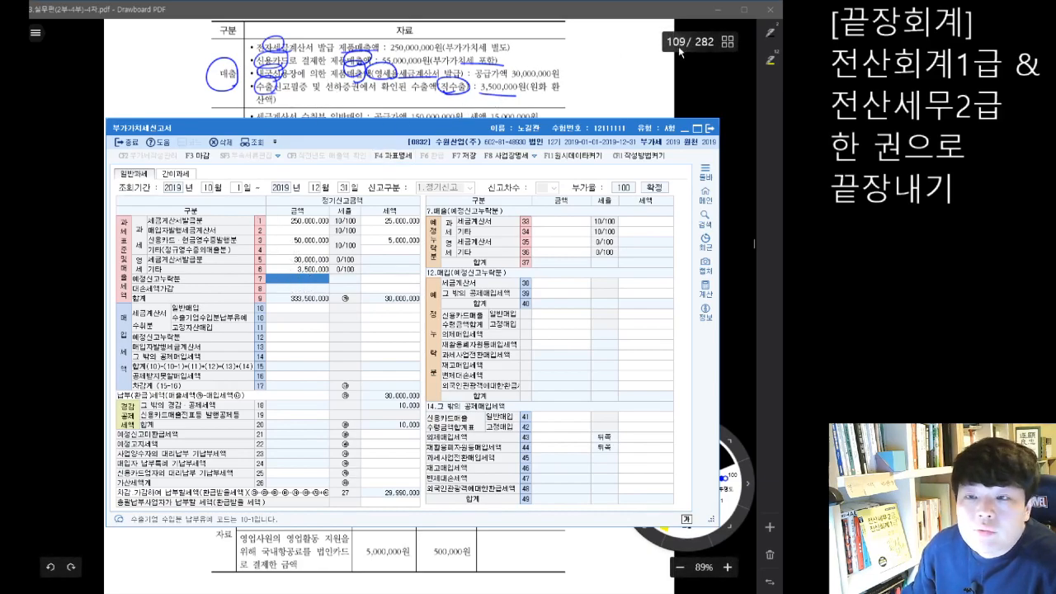
# - In the PDF's first two 매입 items, circle 세금계산서 and 매입, underline 위 1번 항과, and box 9인승 in blue
pyautogui.click(695, 88)
pyautogui.scroll(-2, 553, 196)
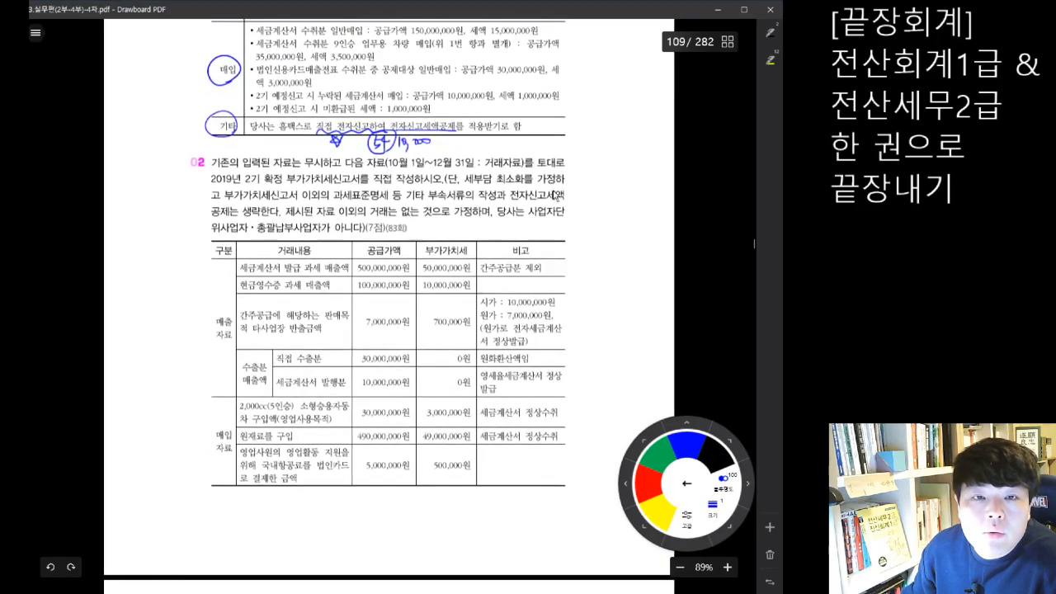
pyautogui.click(340, 592)
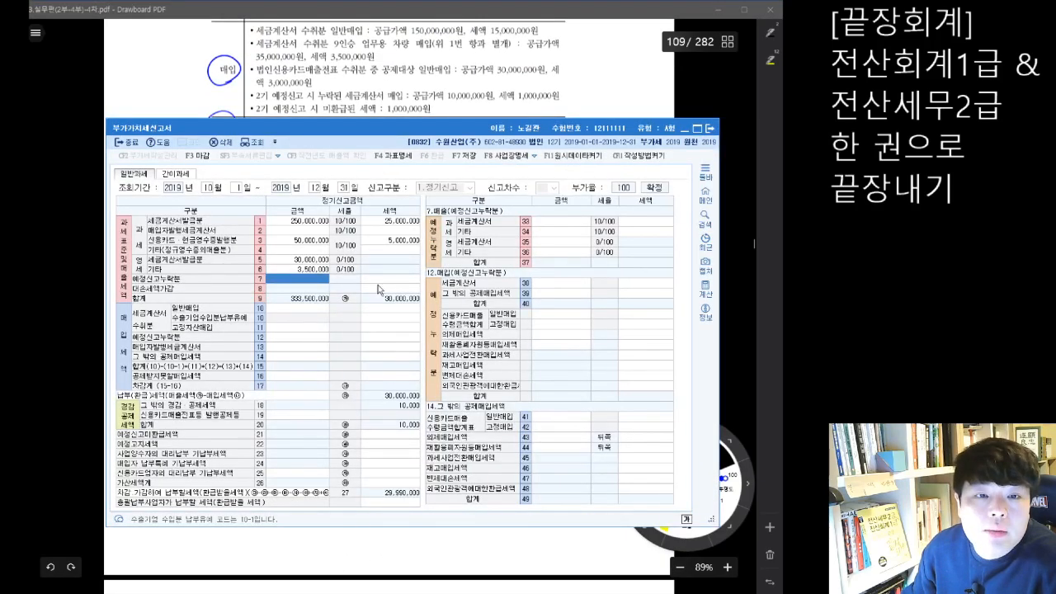
pyautogui.moveTo(419, 138)
pyautogui.mouseDown()
pyautogui.moveTo(407, 221)
pyautogui.moveTo(423, 132)
pyautogui.mouseUp()
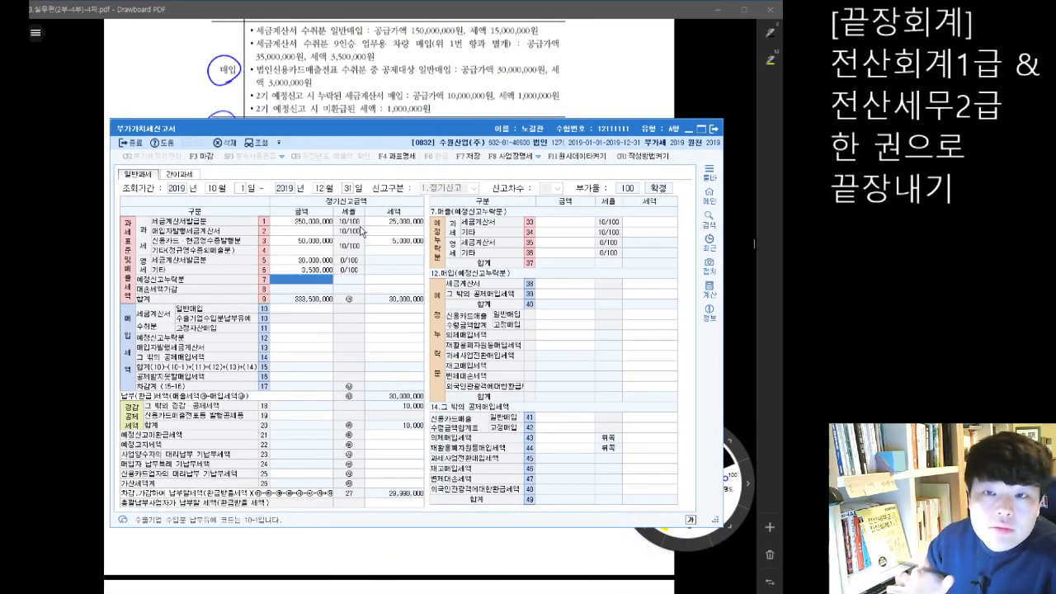
pyautogui.click(249, 119)
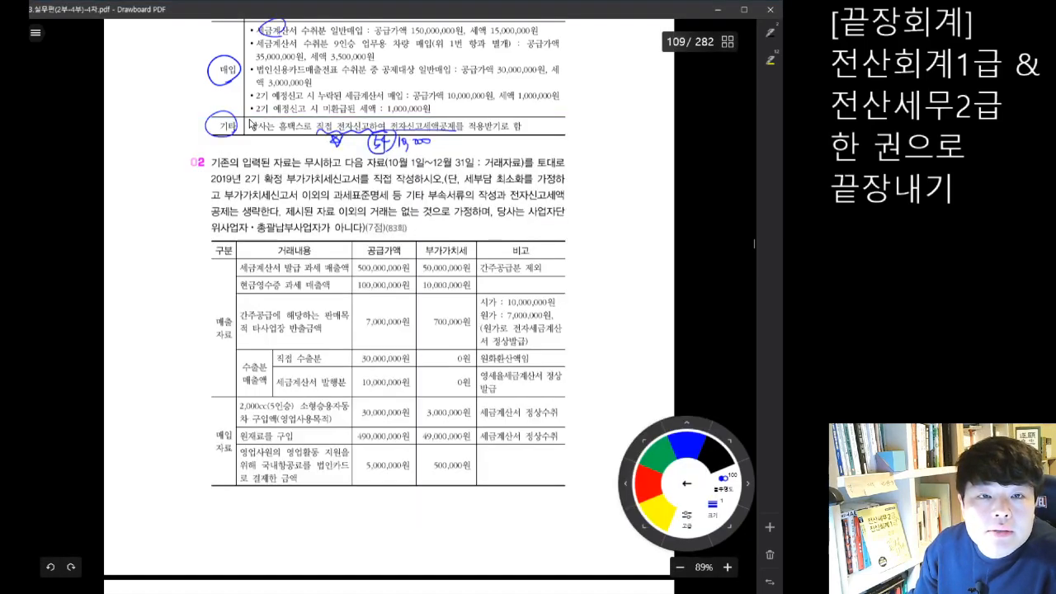
pyautogui.moveTo(353, 23)
pyautogui.mouseDown()
pyautogui.moveTo(357, 36)
pyautogui.moveTo(359, 23)
pyautogui.mouseUp()
pyautogui.moveTo(275, 34)
pyautogui.mouseDown()
pyautogui.moveTo(285, 48)
pyautogui.moveTo(281, 34)
pyautogui.mouseUp()
pyautogui.moveTo(429, 38)
pyautogui.mouseDown()
pyautogui.moveTo(417, 48)
pyautogui.moveTo(492, 48)
pyautogui.mouseUp()
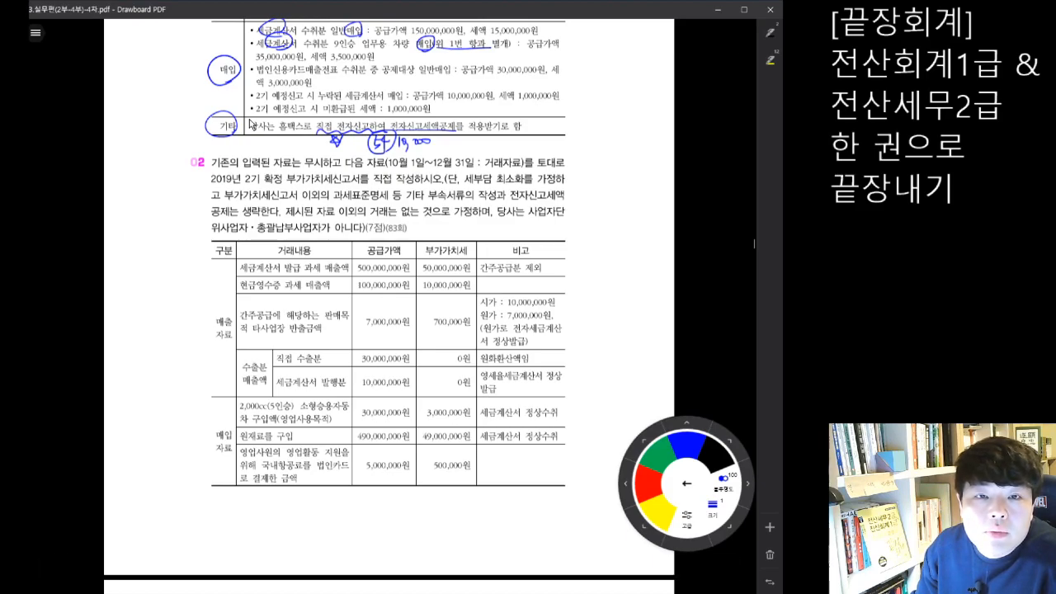
pyautogui.moveTo(333, 41)
pyautogui.mouseDown()
pyautogui.moveTo(361, 46)
pyautogui.moveTo(333, 37)
pyautogui.mouseUp()
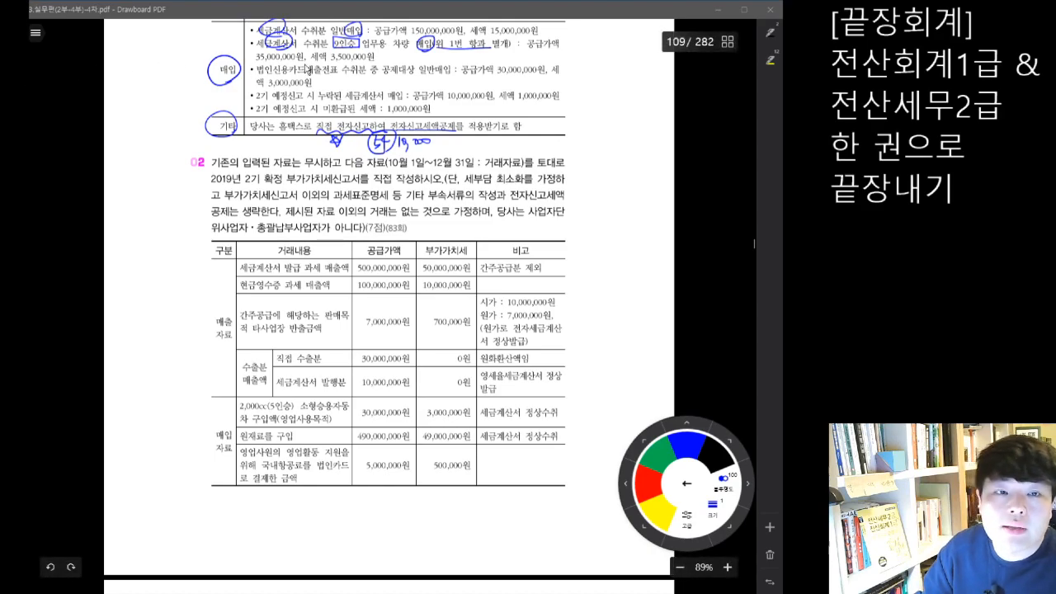
# - Write a circled 불공 note with 1,000cc초과 in blue in the margin beside the second 매입 item
pyautogui.moveTo(568, 44)
pyautogui.mouseDown()
pyautogui.moveTo(584, 68)
pyautogui.moveTo(592, 38)
pyautogui.moveTo(577, 65)
pyautogui.mouseUp()
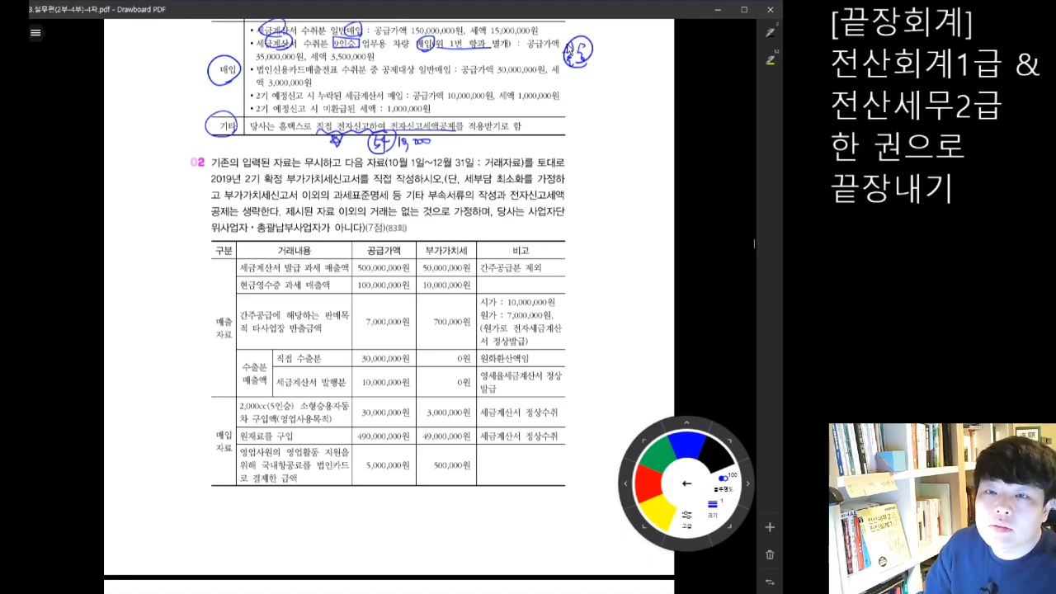
pyautogui.moveTo(599, 56)
pyautogui.mouseDown()
pyautogui.moveTo(603, 67)
pyautogui.moveTo(613, 59)
pyautogui.mouseUp()
pyautogui.moveTo(618, 58); pyautogui.dragTo(658, 67)
pyautogui.moveTo(657, 58); pyautogui.dragTo(665, 64)
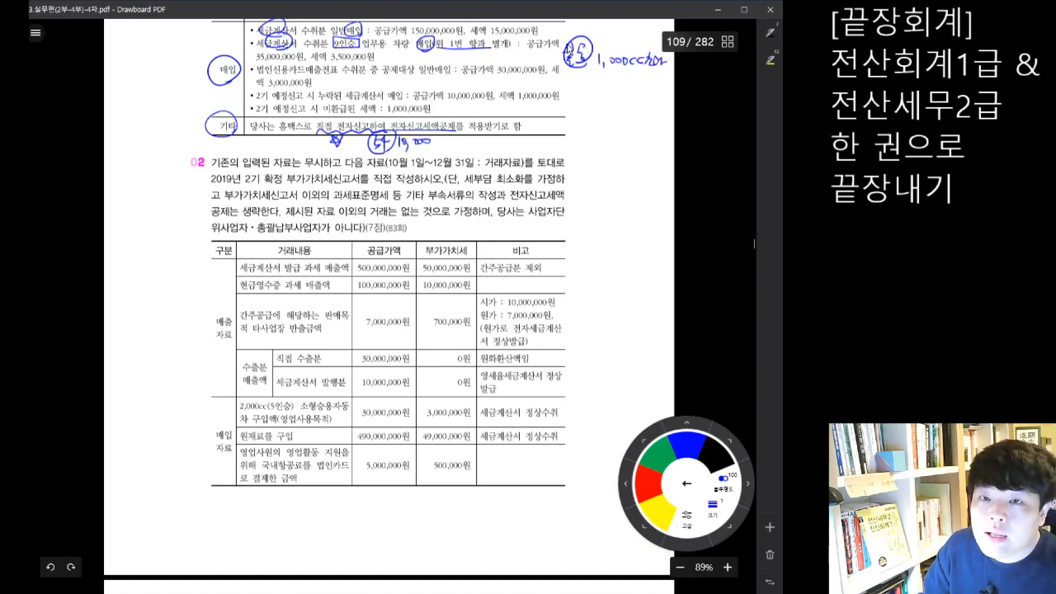
# - Draw a double-headed arrow below the 불공 note, write the circled heading 공제 and list 경차 1,000cc 미만 as item 1
pyautogui.moveTo(578, 69)
pyautogui.mouseDown()
pyautogui.moveTo(577, 102)
pyautogui.moveTo(587, 92)
pyautogui.mouseUp()
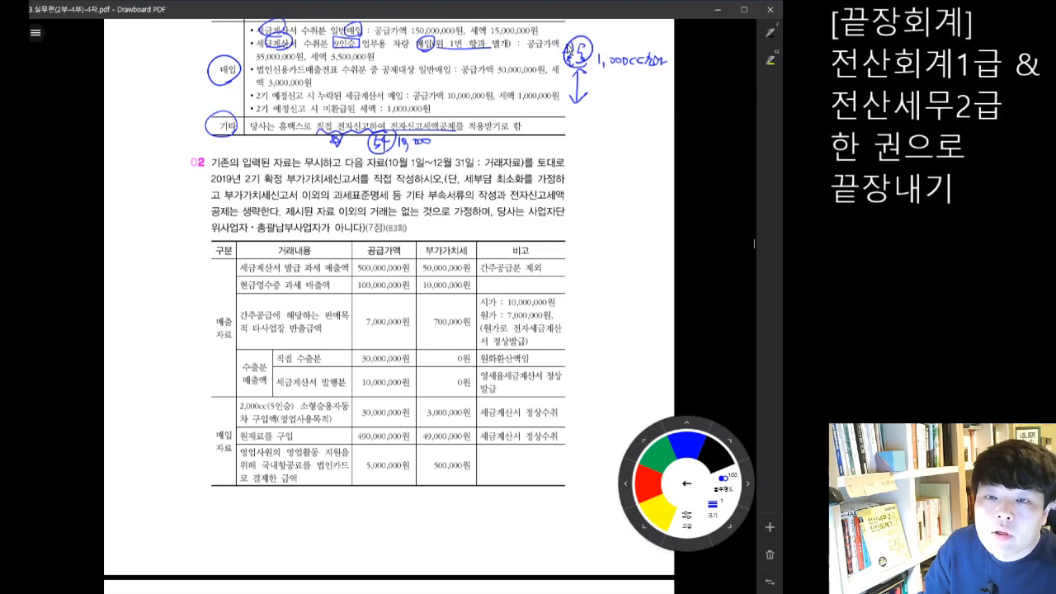
pyautogui.moveTo(571, 111); pyautogui.dragTo(571, 117)
pyautogui.moveTo(575, 115); pyautogui.dragTo(614, 126)
pyautogui.moveTo(620, 120); pyautogui.dragTo(665, 122)
pyautogui.moveTo(664, 118); pyautogui.dragTo(669, 126)
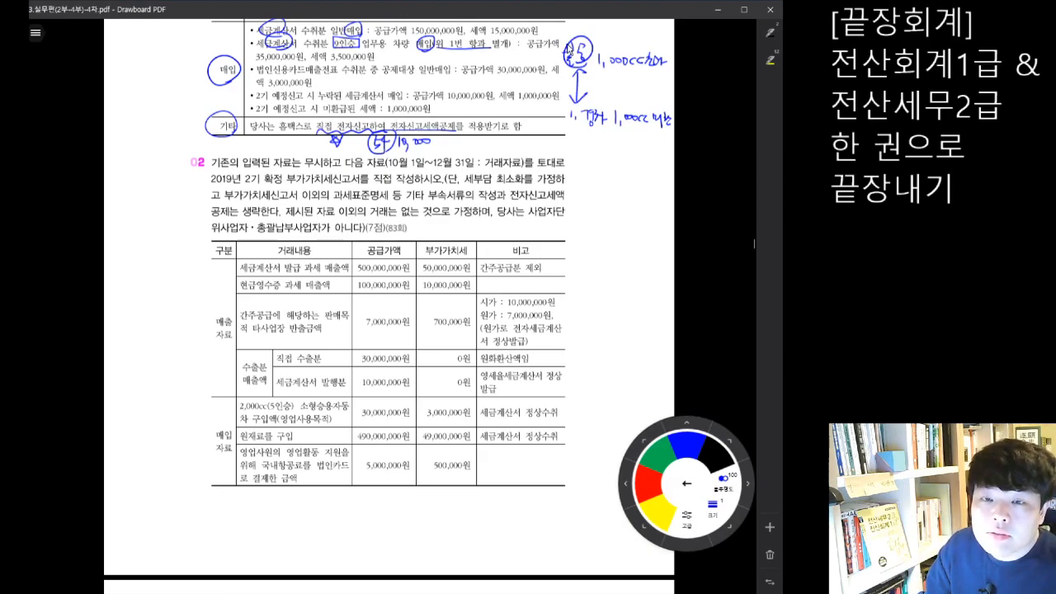
pyautogui.moveTo(596, 94)
pyautogui.mouseDown()
pyautogui.moveTo(615, 104)
pyautogui.moveTo(589, 104)
pyautogui.moveTo(601, 109)
pyautogui.moveTo(572, 135)
pyautogui.mouseUp()
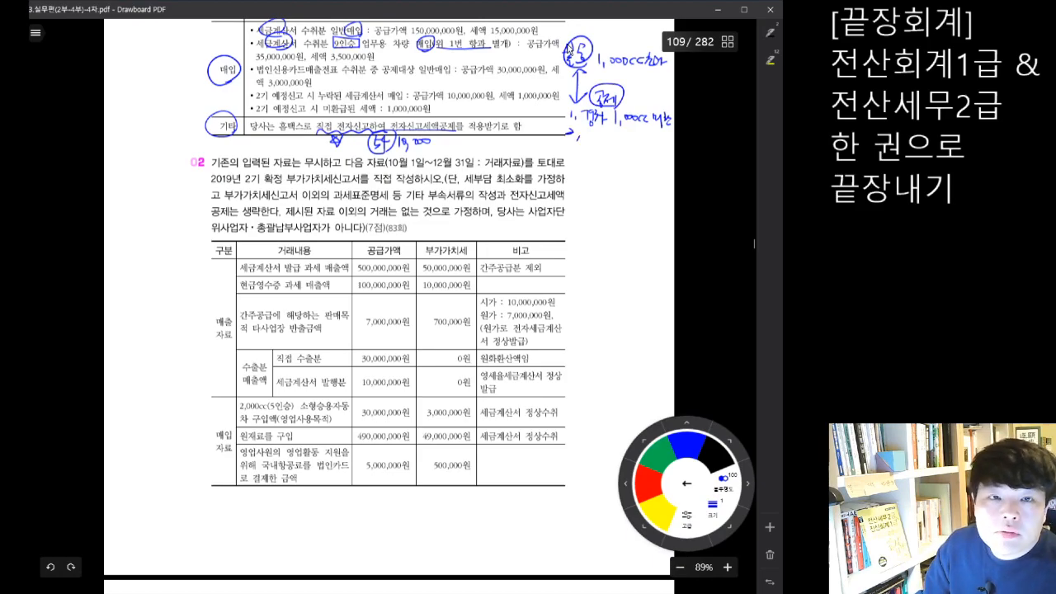
# - Add 9인승이상 as item 2 and 화물차 as item 3 to the handwritten 공제 list in the margin
pyautogui.moveTo(589, 132); pyautogui.dragTo(592, 153)
pyautogui.moveTo(601, 134); pyautogui.dragTo(605, 144)
pyautogui.moveTo(600, 141); pyautogui.dragTo(634, 146)
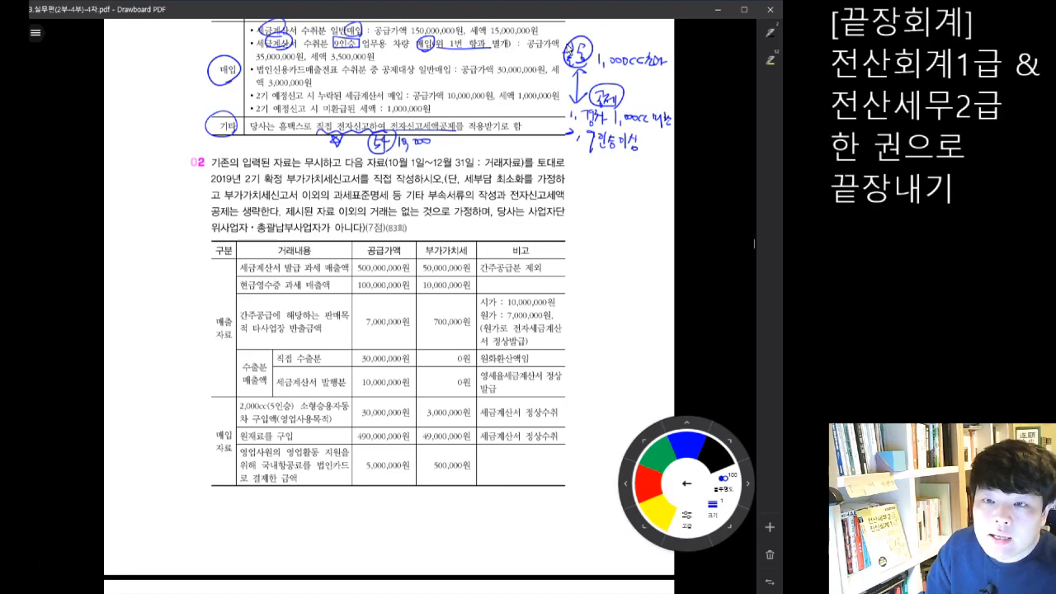
pyautogui.moveTo(569, 162)
pyautogui.mouseDown()
pyautogui.moveTo(598, 162)
pyautogui.moveTo(592, 169)
pyautogui.mouseUp()
pyautogui.moveTo(602, 160)
pyautogui.mouseDown()
pyautogui.moveTo(602, 179)
pyautogui.moveTo(615, 166)
pyautogui.mouseUp()
pyautogui.moveTo(609, 169); pyautogui.dragTo(617, 175)
pyautogui.moveTo(617, 159); pyautogui.dragTo(617, 171)
pyautogui.moveTo(619, 167); pyautogui.dragTo(626, 178)
pyautogui.moveTo(626, 169); pyautogui.dragTo(632, 168)
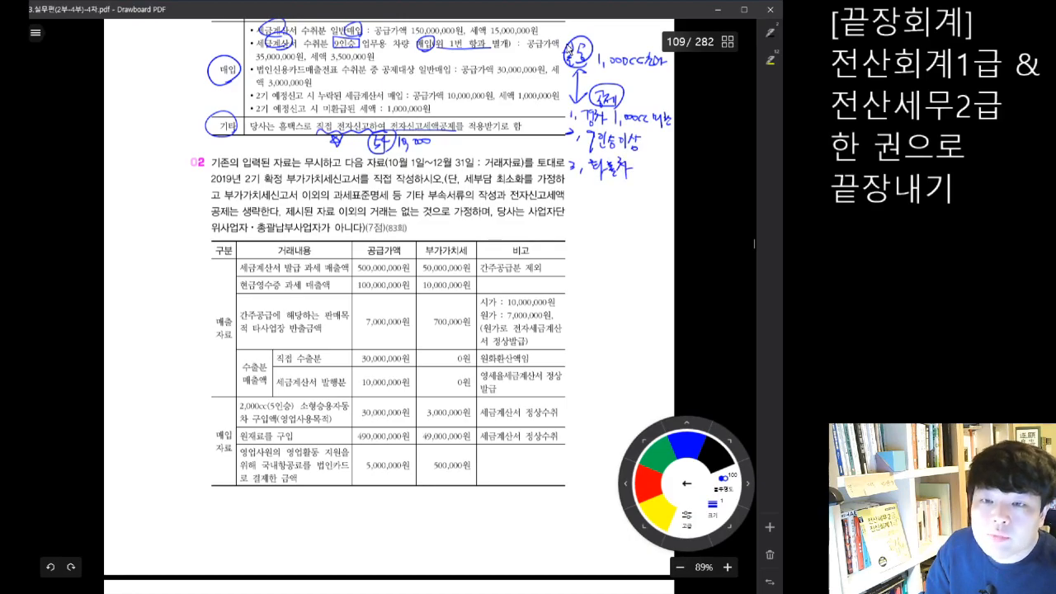
# - Add 125cc이하 오토바이 as item 4 of the handwritten 공제 list
pyautogui.moveTo(575, 189); pyautogui.dragTo(581, 195)
pyautogui.moveTo(585, 196); pyautogui.dragTo(592, 202)
pyautogui.moveTo(595, 194); pyautogui.dragTo(627, 198)
pyautogui.moveTo(630, 188)
pyautogui.mouseDown()
pyautogui.moveTo(630, 204)
pyautogui.moveTo(635, 198)
pyautogui.mouseUp()
pyautogui.moveTo(634, 190); pyautogui.dragTo(638, 205)
pyautogui.moveTo(641, 196)
pyautogui.mouseDown()
pyautogui.moveTo(651, 196)
pyautogui.moveTo(611, 225)
pyautogui.mouseUp()
pyautogui.moveTo(623, 214)
pyautogui.mouseDown()
pyautogui.moveTo(625, 228)
pyautogui.moveTo(651, 231)
pyautogui.mouseUp()
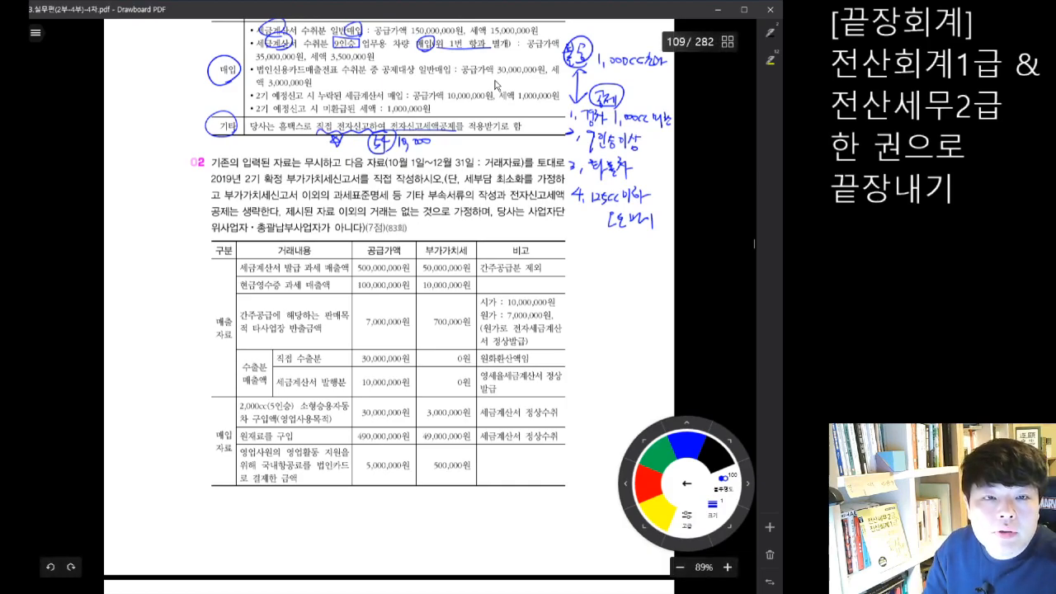
# - Underline the supply and tax amounts of the first two 매입 items in blue
pyautogui.moveTo(271, 61); pyautogui.dragTo(364, 60)
pyautogui.moveTo(415, 35); pyautogui.dragTo(537, 36)
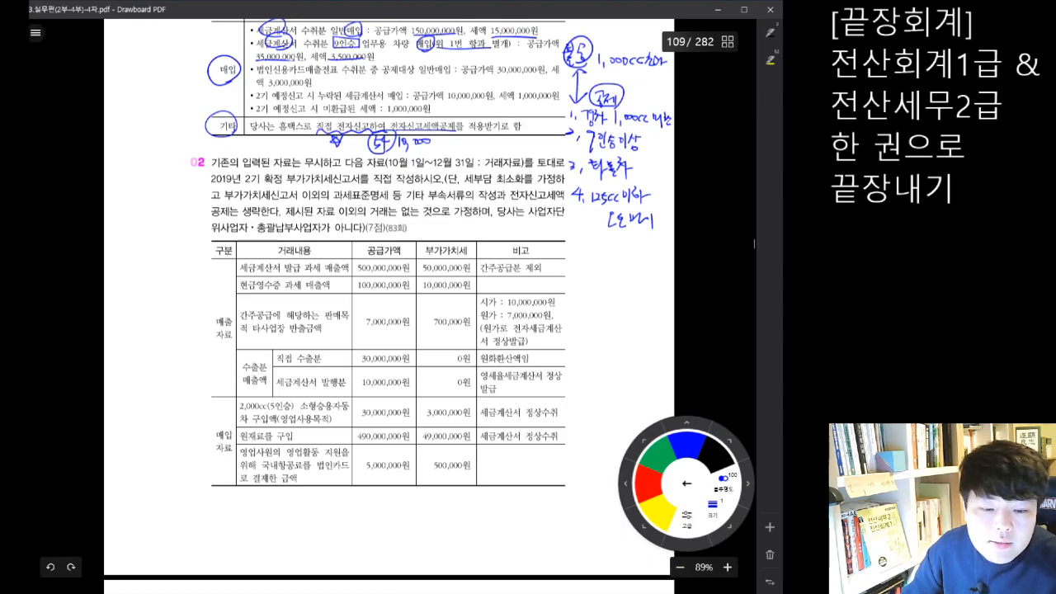
# - Switch to KcLep and compare the 일반매입 (10) and 고정자산매입 (11) rows under 세금계산서수취분
pyautogui.hotkey('alt', 'Tab')
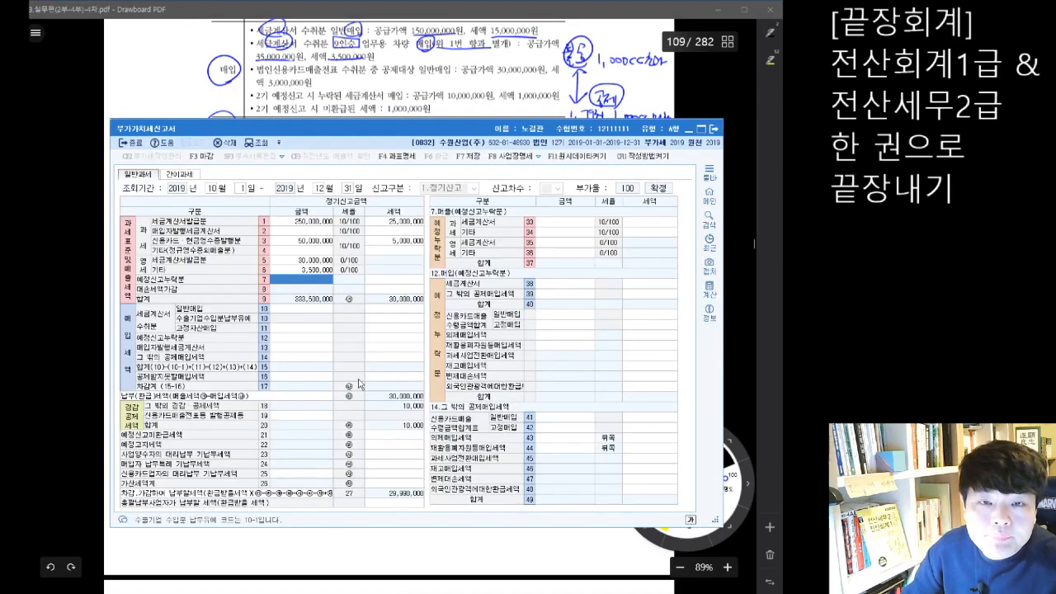
pyautogui.click(301, 308)
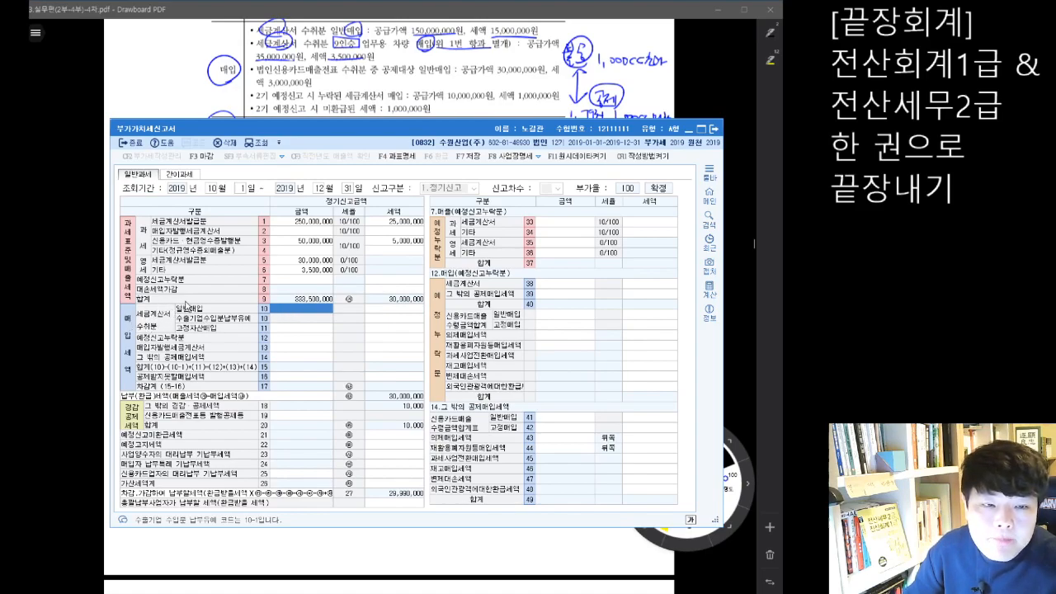
pyautogui.click(279, 329)
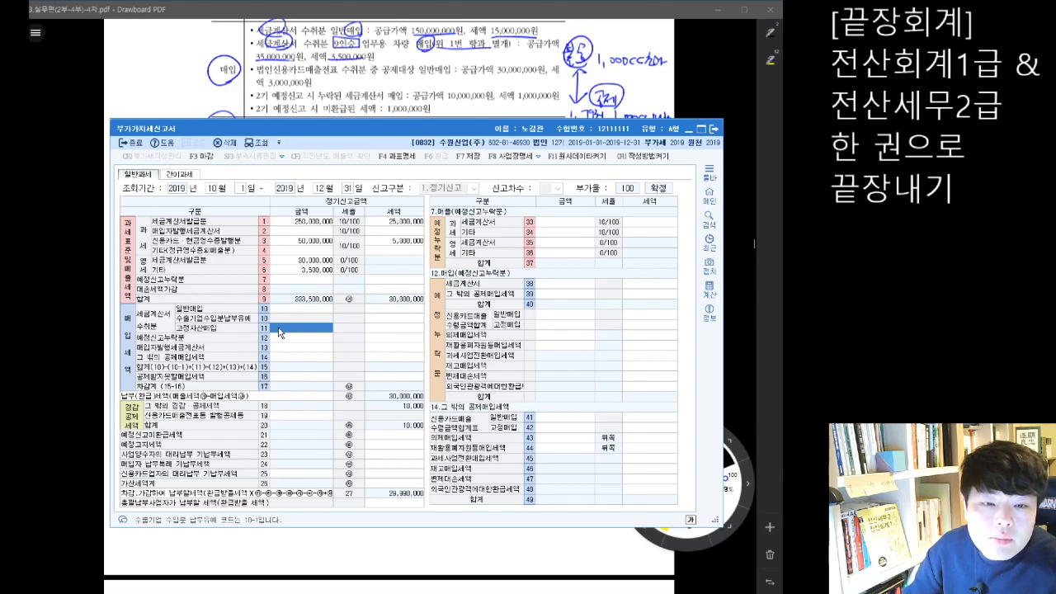
pyautogui.click(273, 310)
pyautogui.click(274, 334)
pyautogui.click(279, 312)
pyautogui.click(278, 330)
pyautogui.click(277, 311)
pyautogui.click(274, 330)
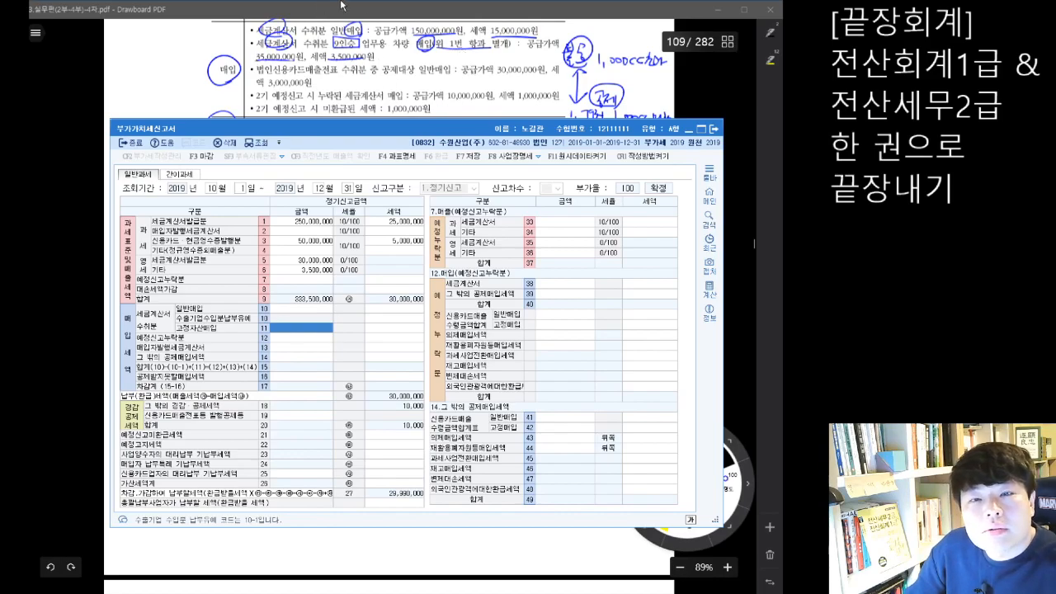
# - Switch to the PDF, box 차량 in the second 매입 item in red and write 고정자산 beneath it
pyautogui.click(729, 83)
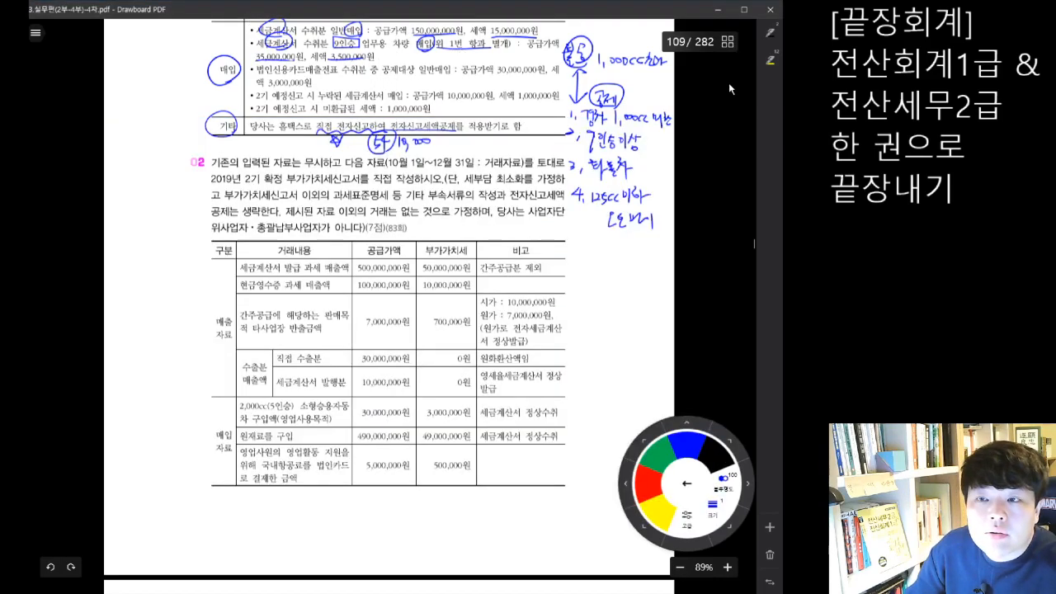
pyautogui.click(653, 487)
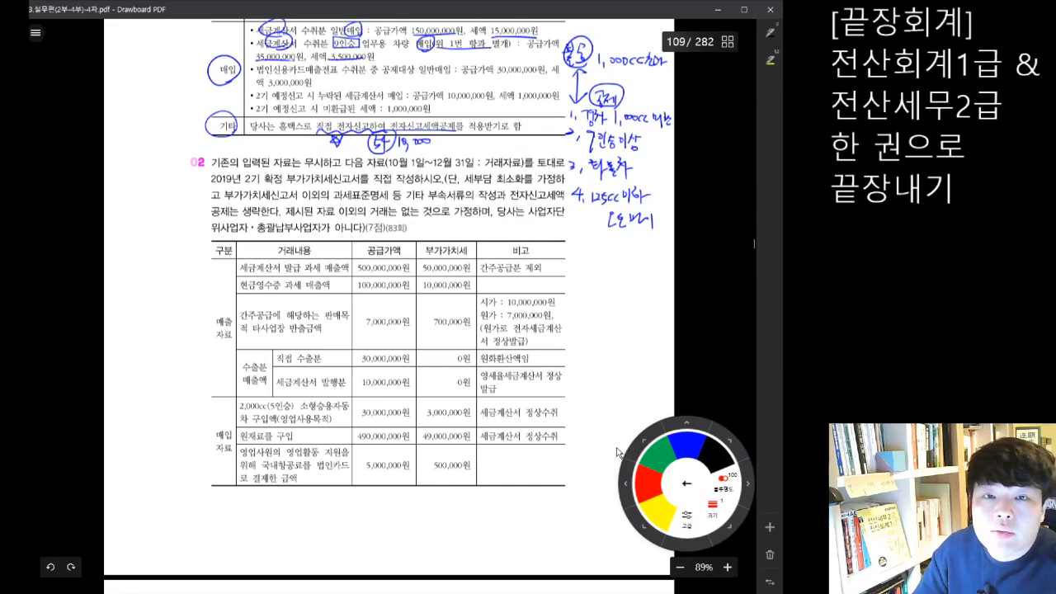
pyautogui.moveTo(391, 38)
pyautogui.mouseDown()
pyautogui.moveTo(410, 37)
pyautogui.moveTo(391, 38)
pyautogui.moveTo(395, 60)
pyautogui.moveTo(435, 63)
pyautogui.mouseUp()
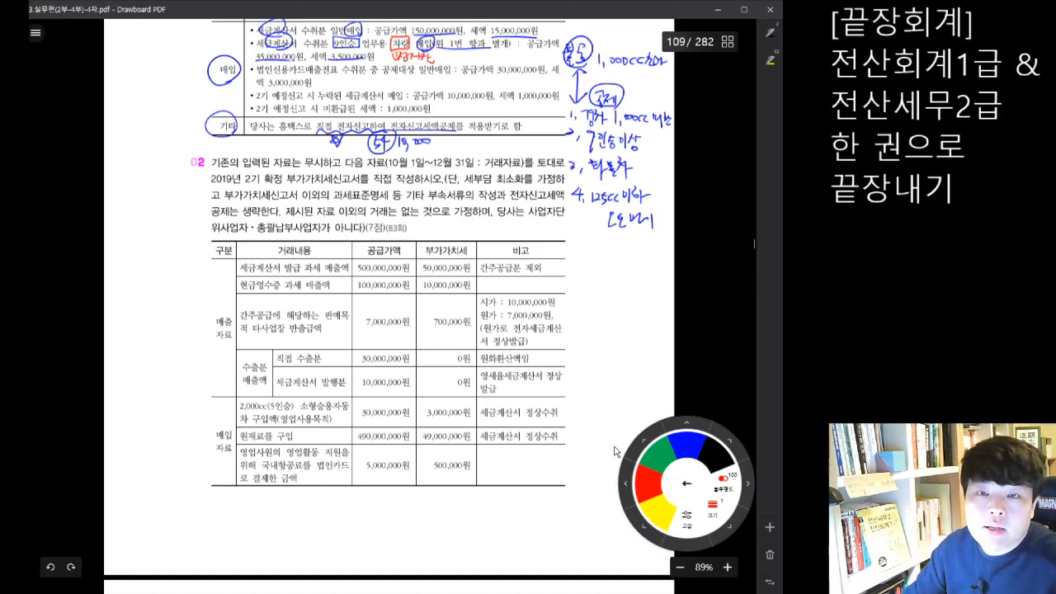
# - In KcLep, enter 150,000,000 as the amount and 15,000,000 as the tax for 세금계산서수취분 일반매입 (10)
pyautogui.click(405, 593)
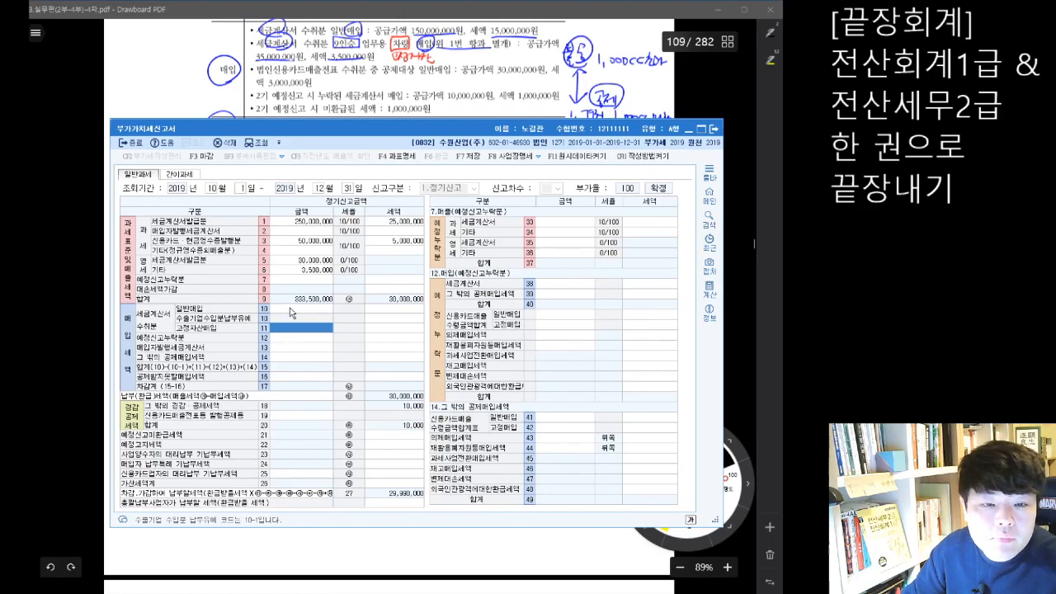
pyautogui.click(290, 310)
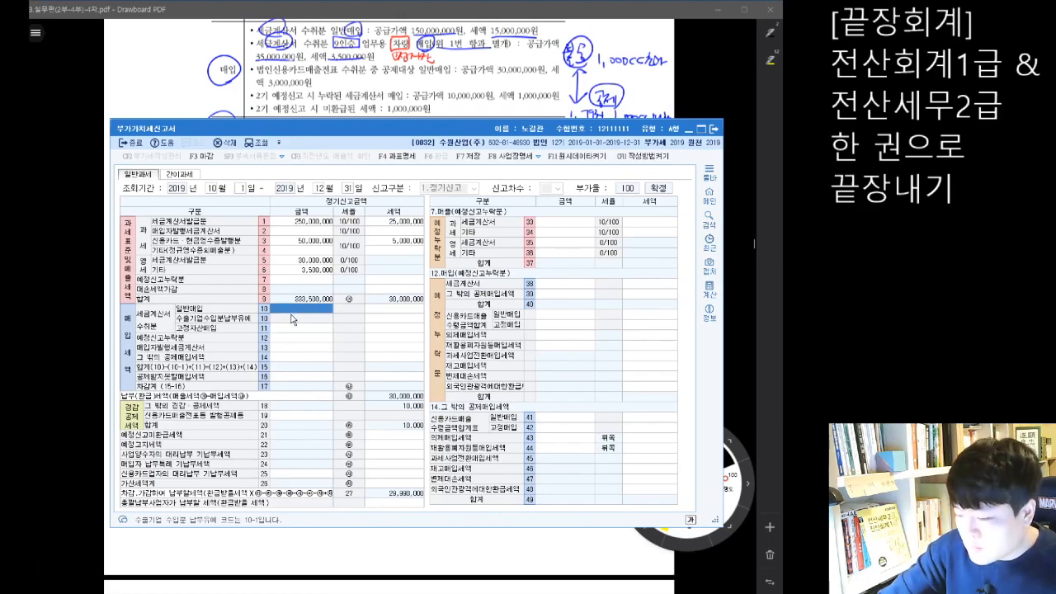
pyautogui.write('150,000,000')
pyautogui.press('Return')
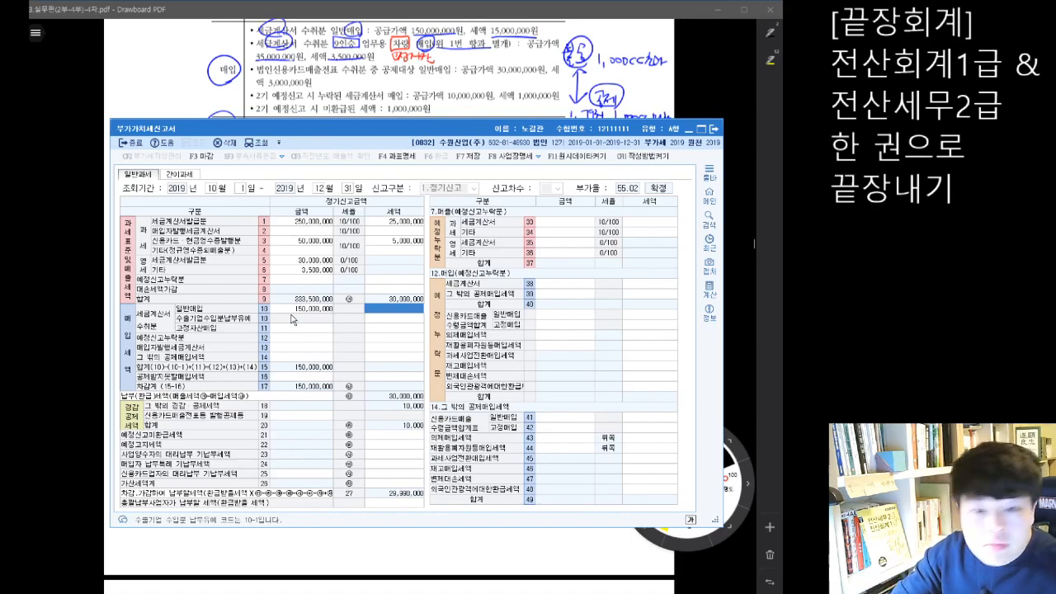
pyautogui.write('15,000,000')
pyautogui.press('Return')
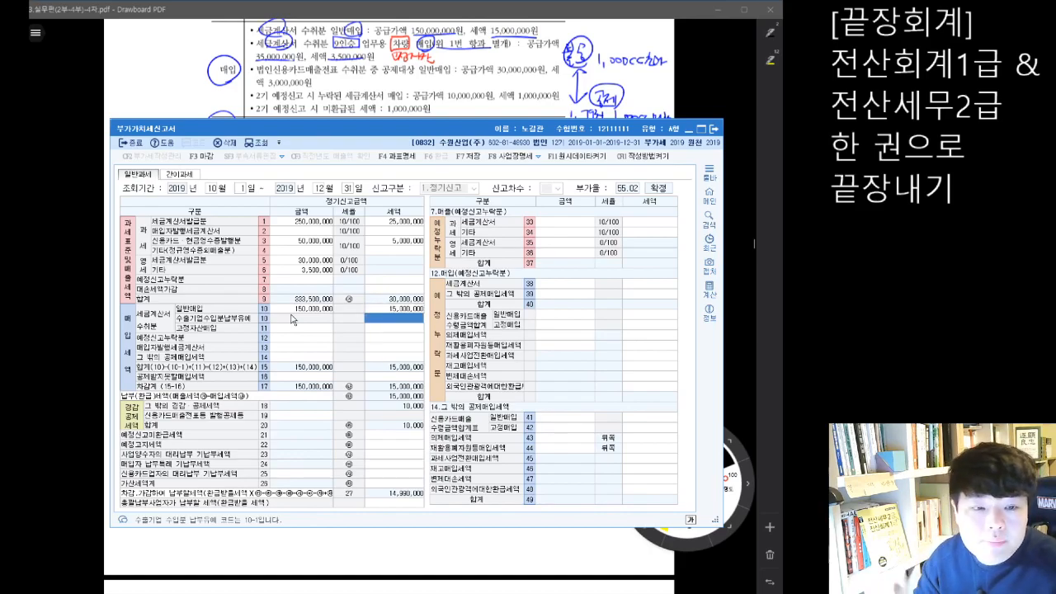
# - Enter 35,000,000 as the amount and 3,500,000 as the tax for 고정자산매입 (11)
pyautogui.click(314, 330)
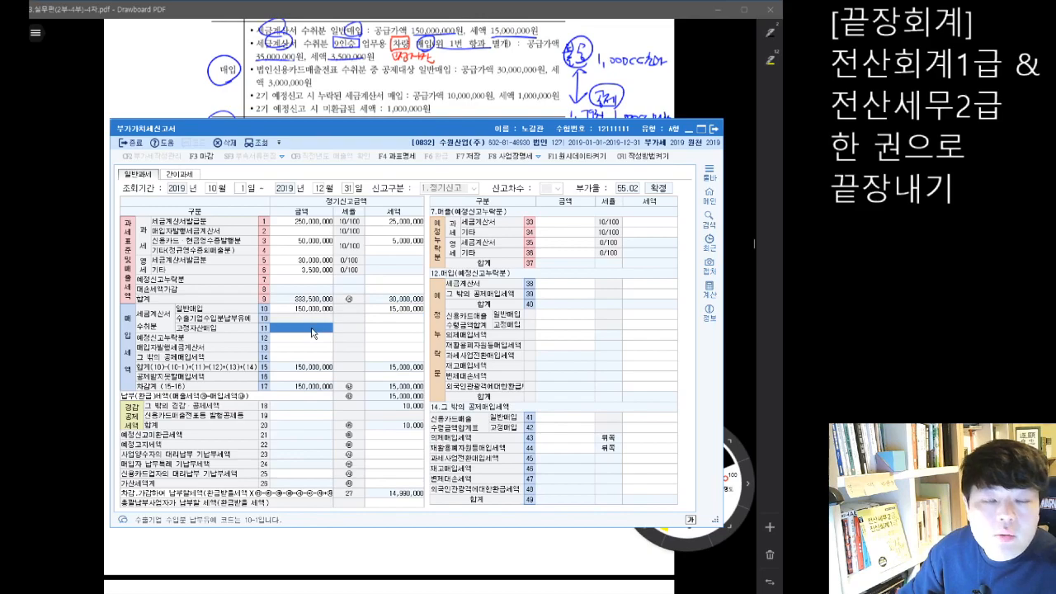
pyautogui.write('35000000')
pyautogui.press('Return')
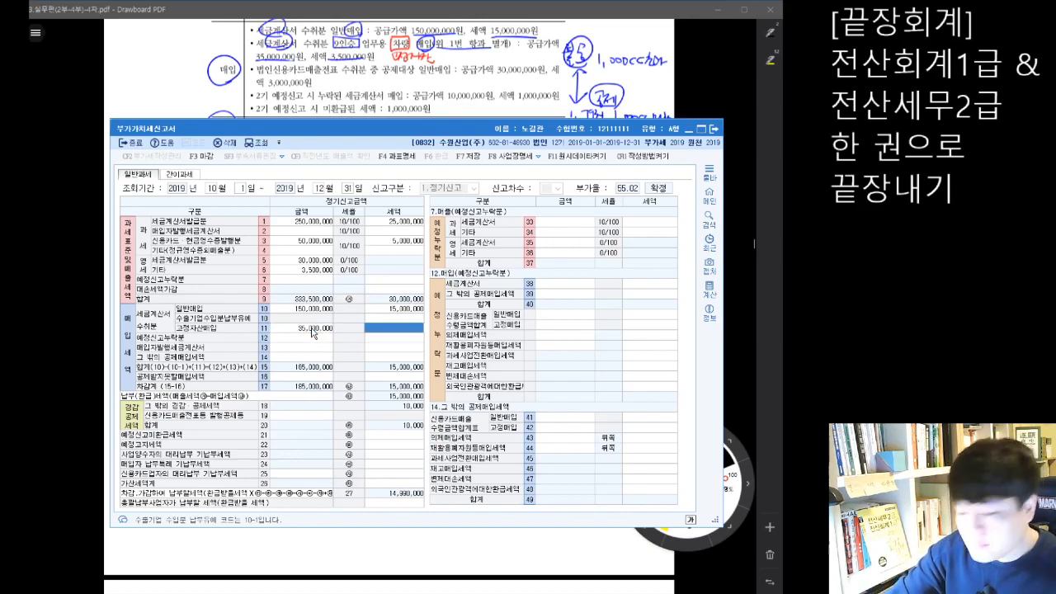
pyautogui.write('35,000,00')
pyautogui.press('Return')
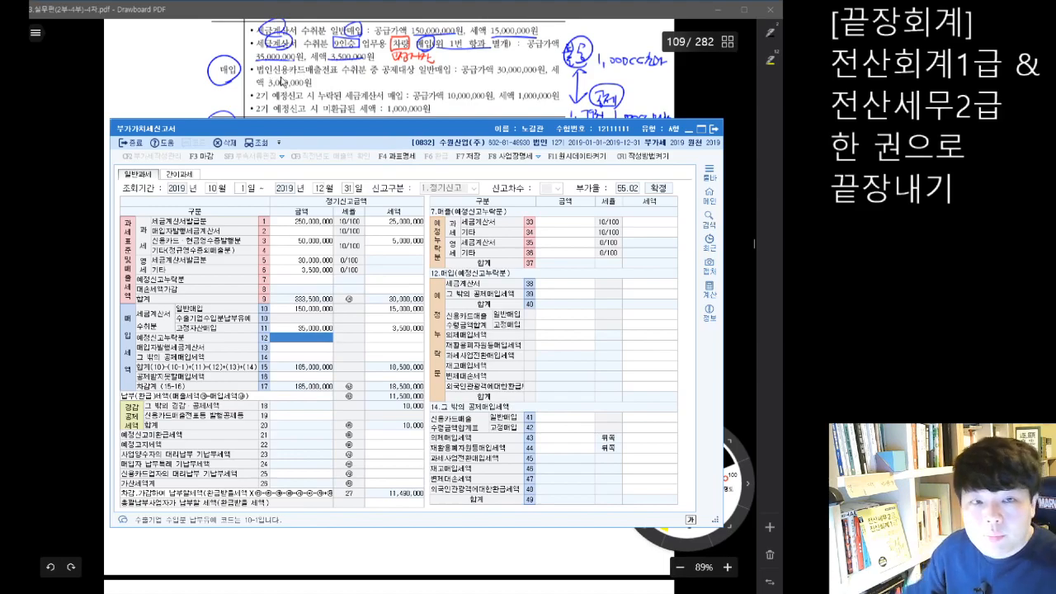
# - In the PDF's third 매입 item, circle 신용카드 in red and underline 일반매입 in blue
pyautogui.click(285, 117)
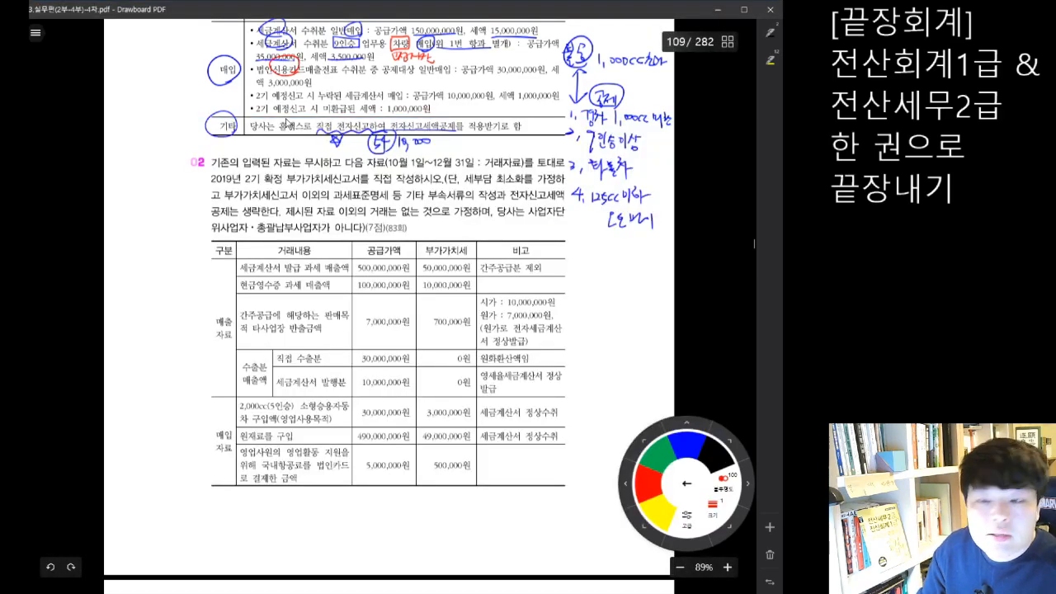
pyautogui.click(687, 446)
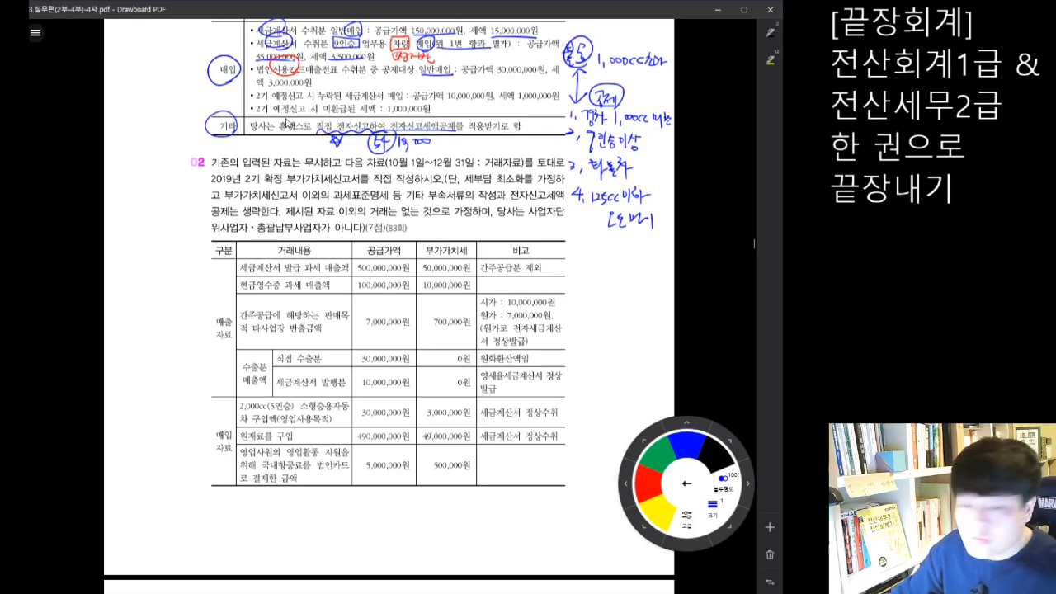
# - Switch to KcLep and examine 그 밖의 공제매입세액 (14) with its 신용카드매출수령금액합계표 rows for 일반매입 (41) and 고정매입 (42)
pyautogui.hotkey('alt', 'Tab')
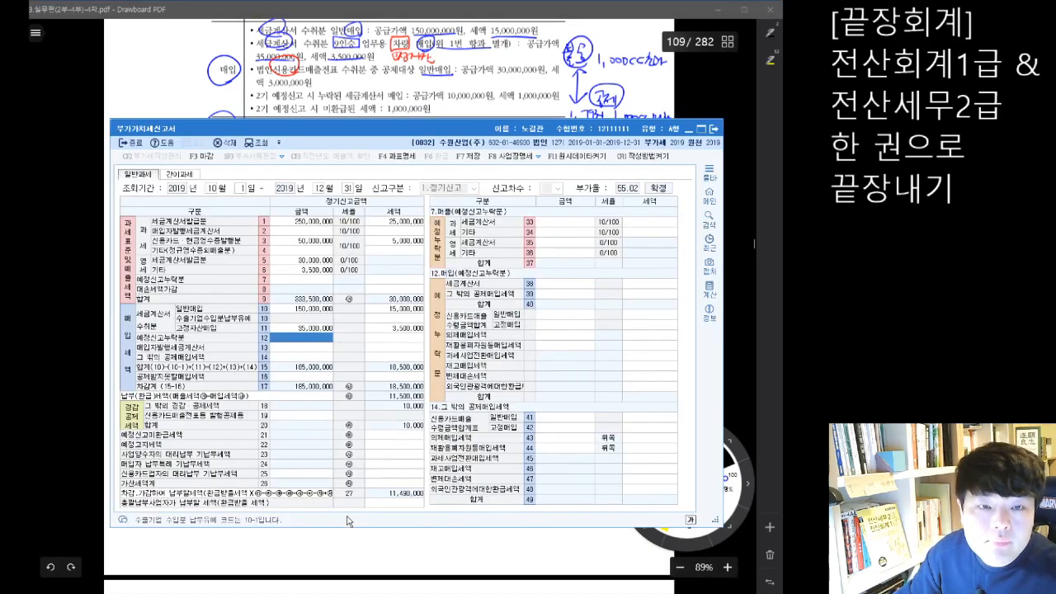
pyautogui.click(295, 241)
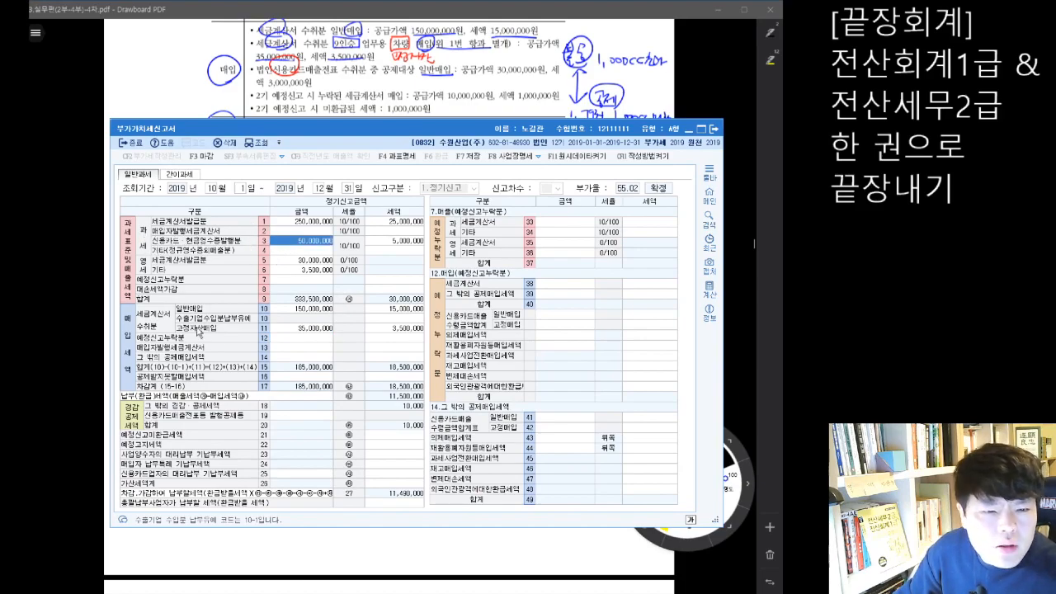
pyautogui.click(287, 328)
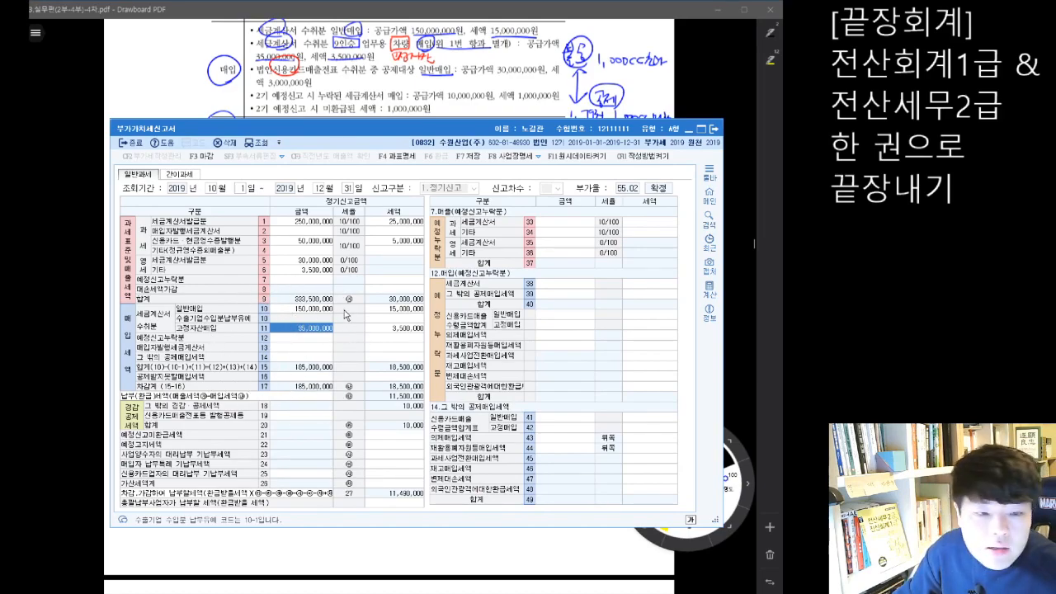
pyautogui.click(306, 356)
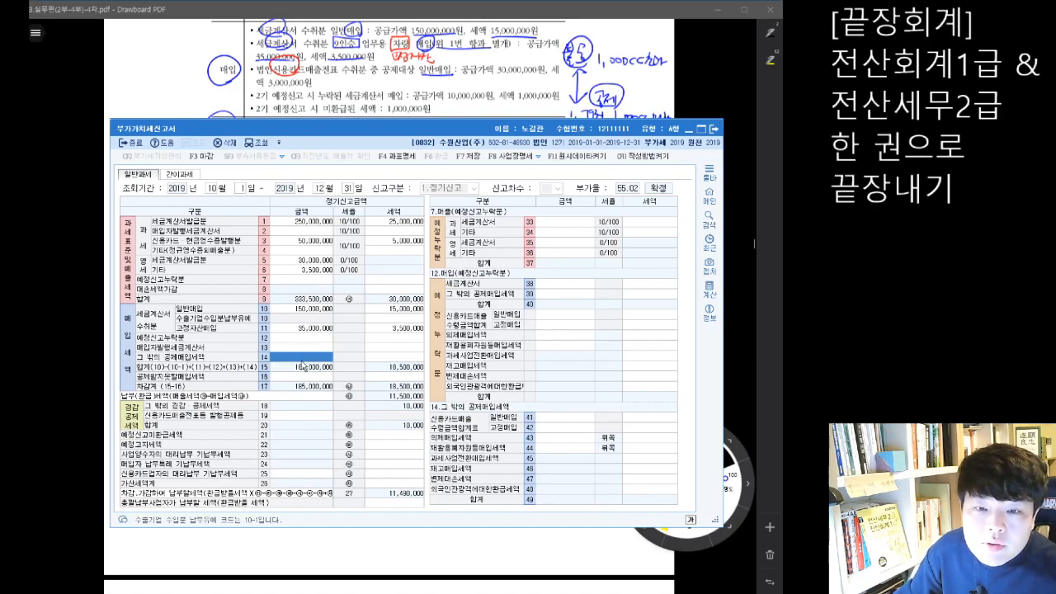
pyautogui.click(570, 422)
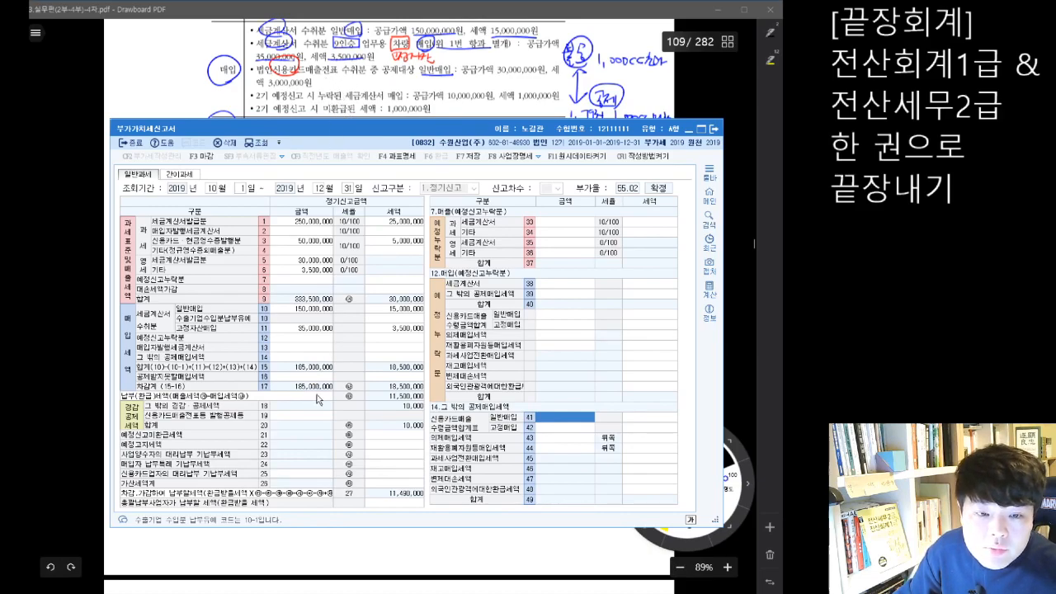
pyautogui.click(323, 359)
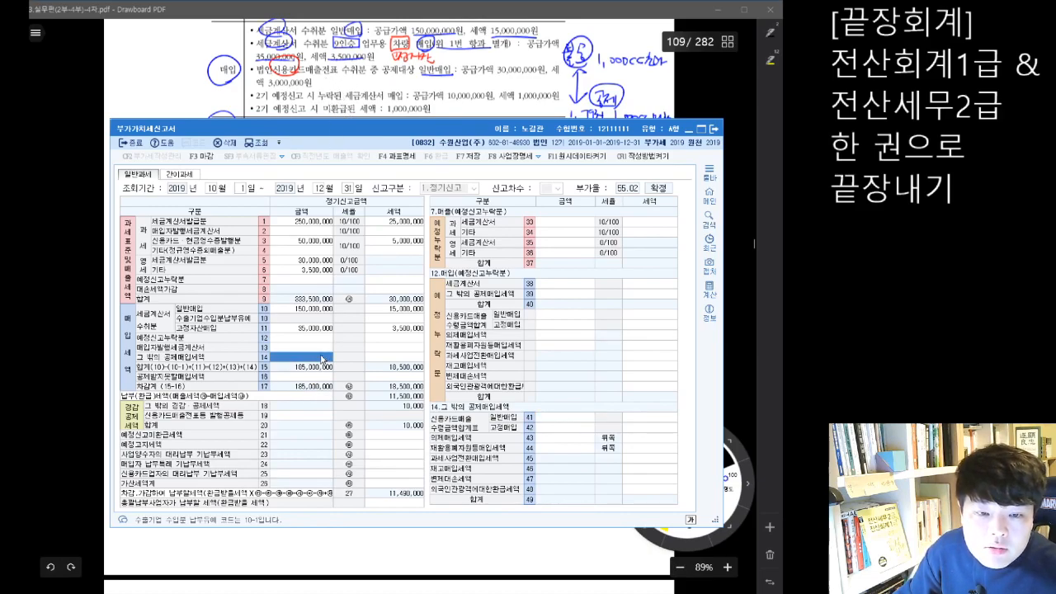
pyautogui.click(552, 421)
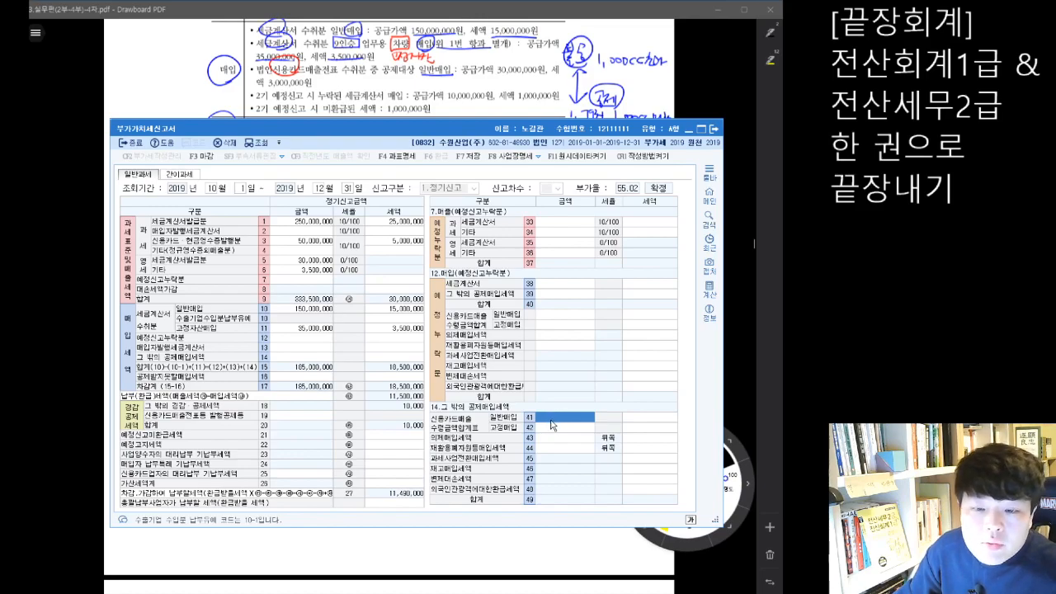
pyautogui.click(547, 429)
pyautogui.click(550, 418)
pyautogui.click(547, 429)
pyautogui.click(552, 419)
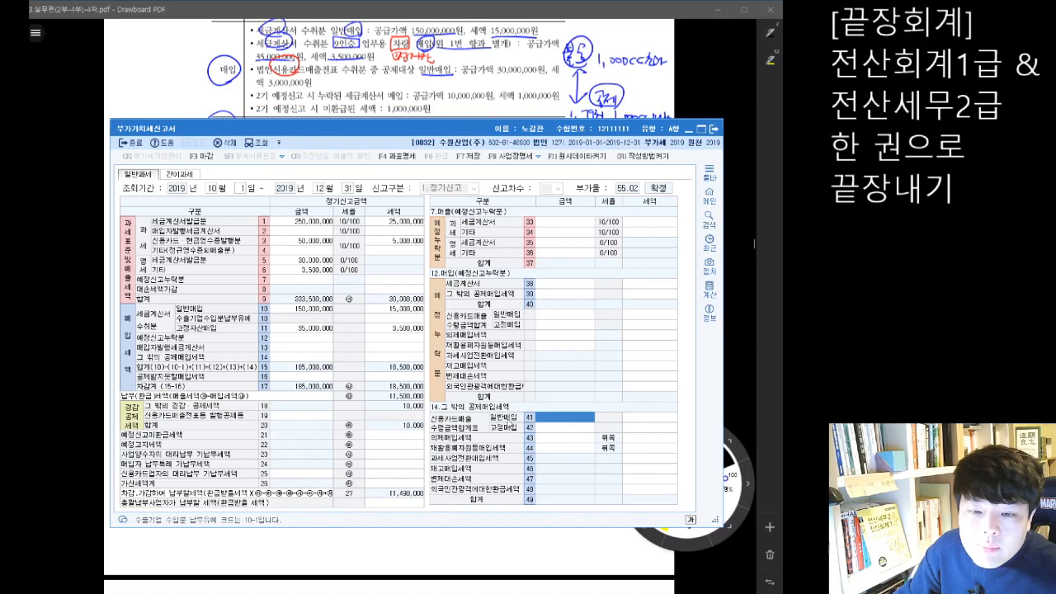
pyautogui.click(550, 429)
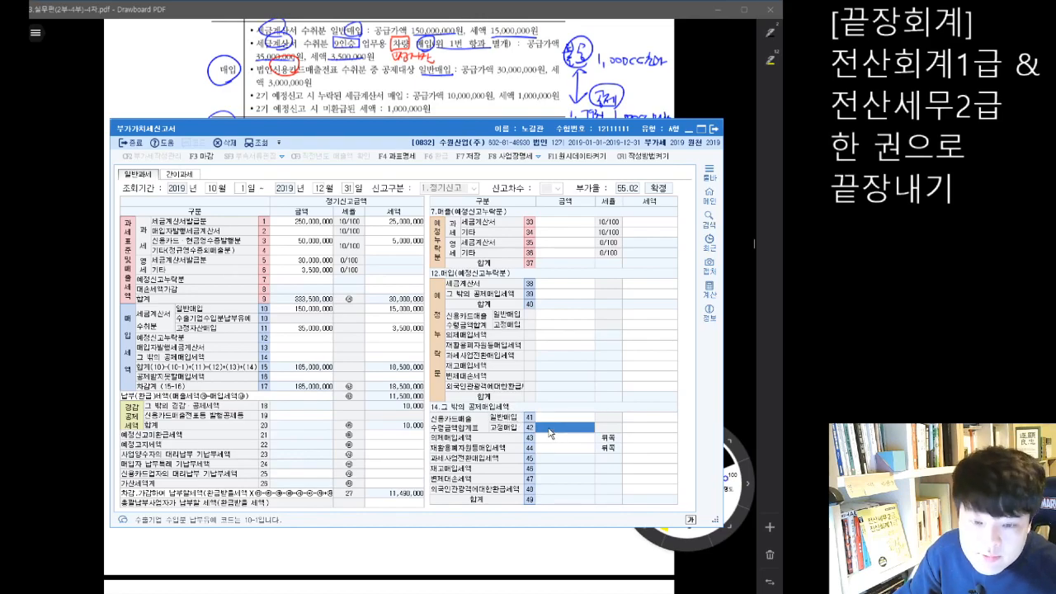
pyautogui.click(550, 418)
pyautogui.click(550, 429)
pyautogui.click(551, 418)
pyautogui.click(548, 430)
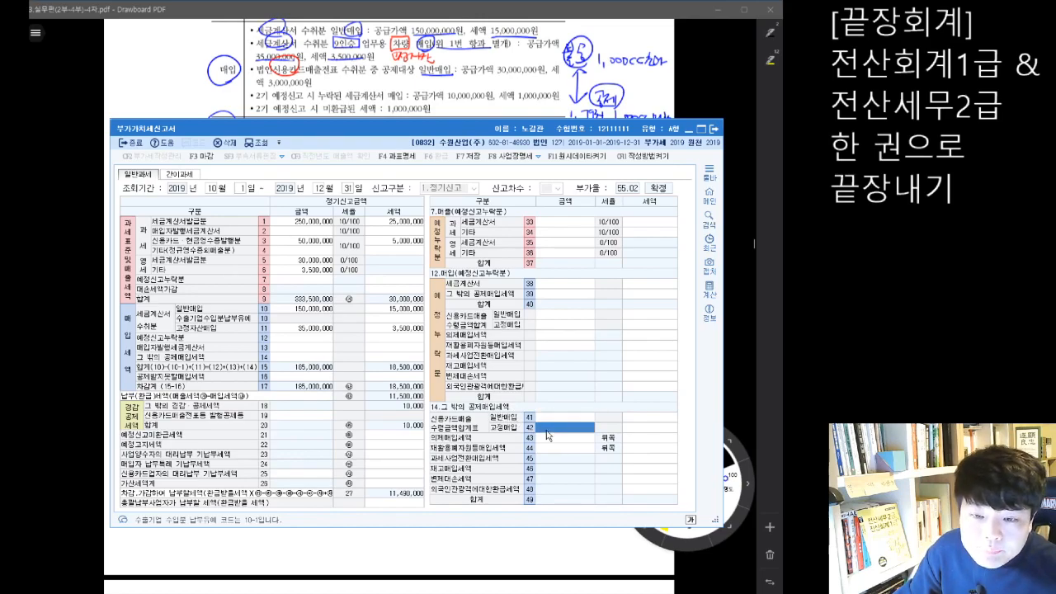
pyautogui.click(550, 418)
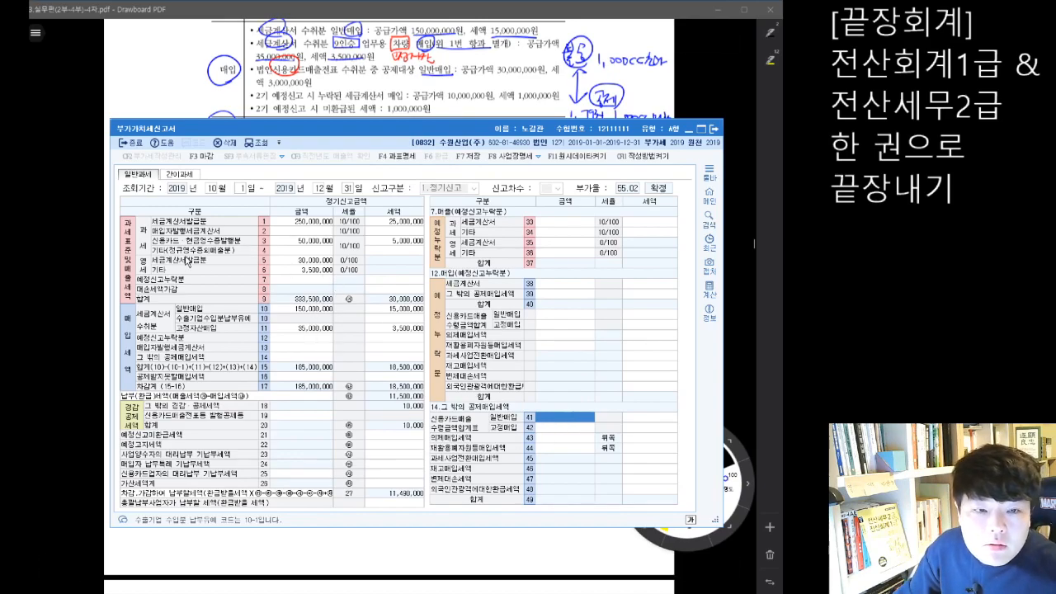
# - Compare the sales row 신용카드·현금영수증발행분 (3) with the purchase detail rows 일반매입 (41) and 고정매입 (42)
pyautogui.click(283, 244)
pyautogui.click(283, 249)
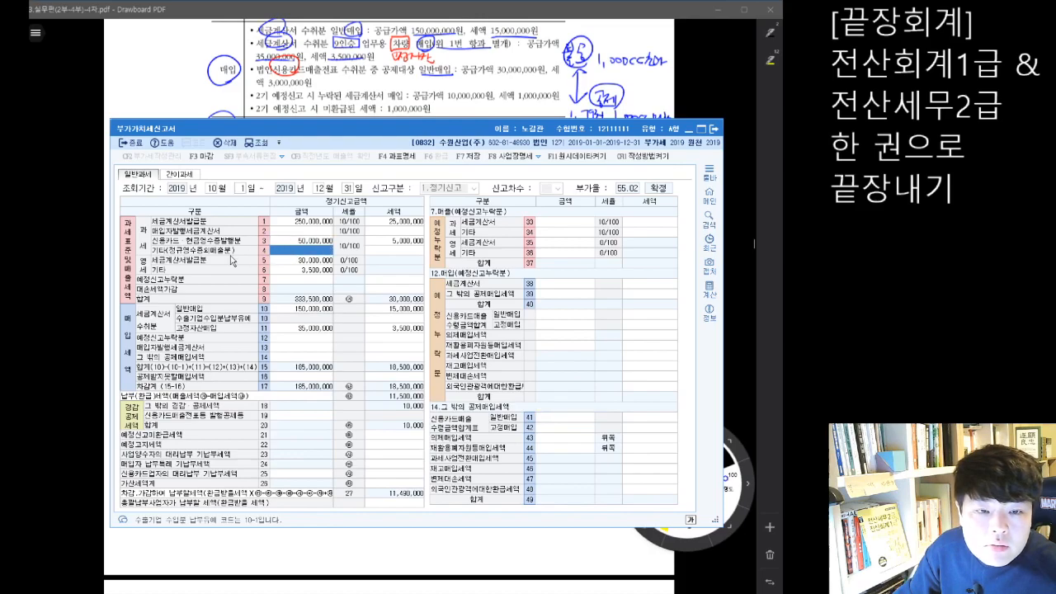
pyautogui.press('Up')
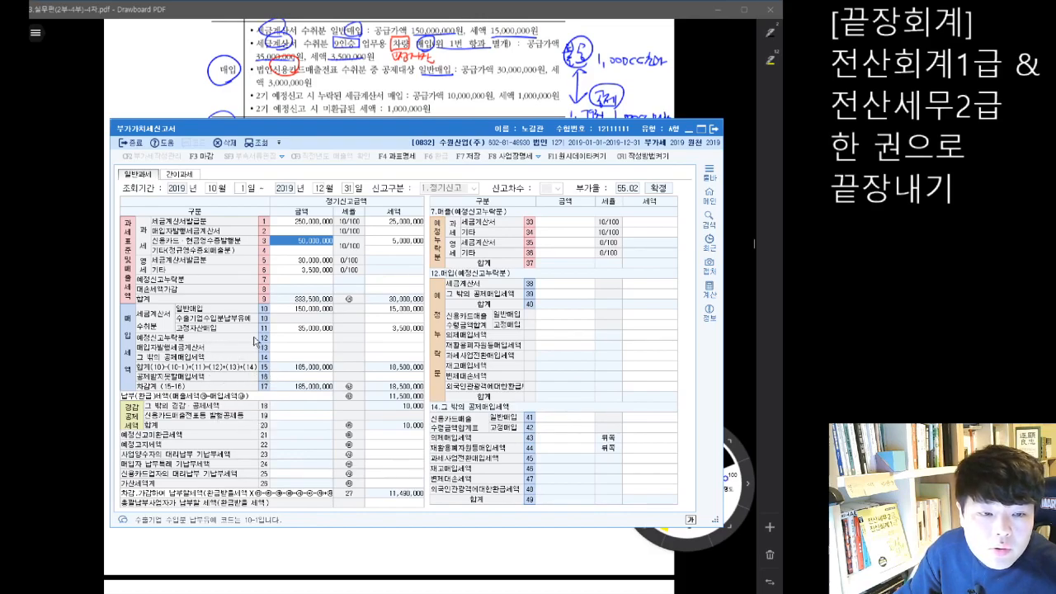
pyautogui.click(297, 360)
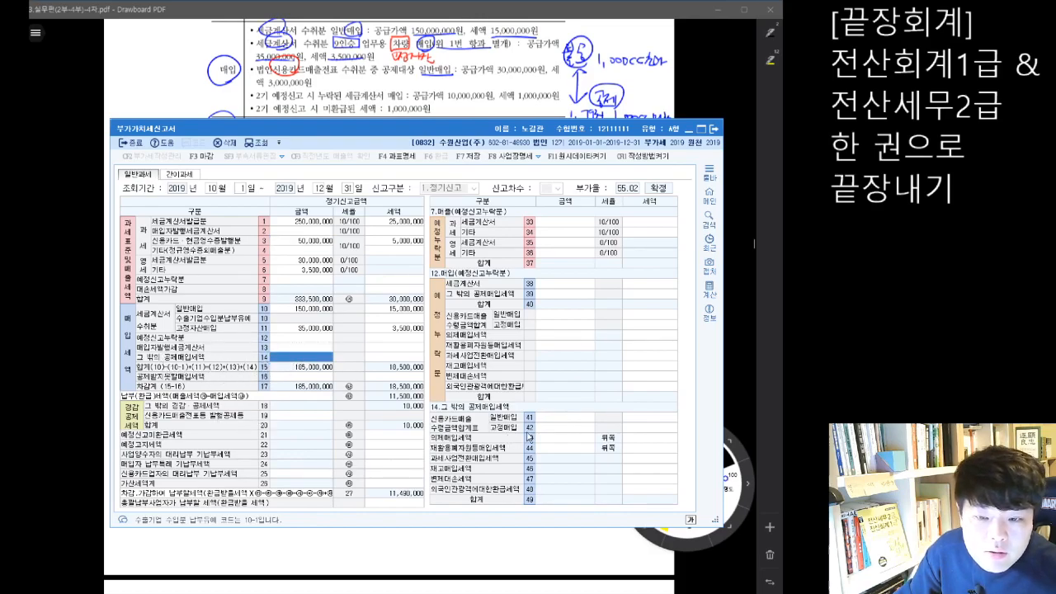
pyautogui.click(540, 418)
pyautogui.click(546, 426)
pyautogui.click(546, 420)
pyautogui.click(546, 426)
pyautogui.click(547, 418)
pyautogui.click(543, 428)
pyautogui.click(545, 419)
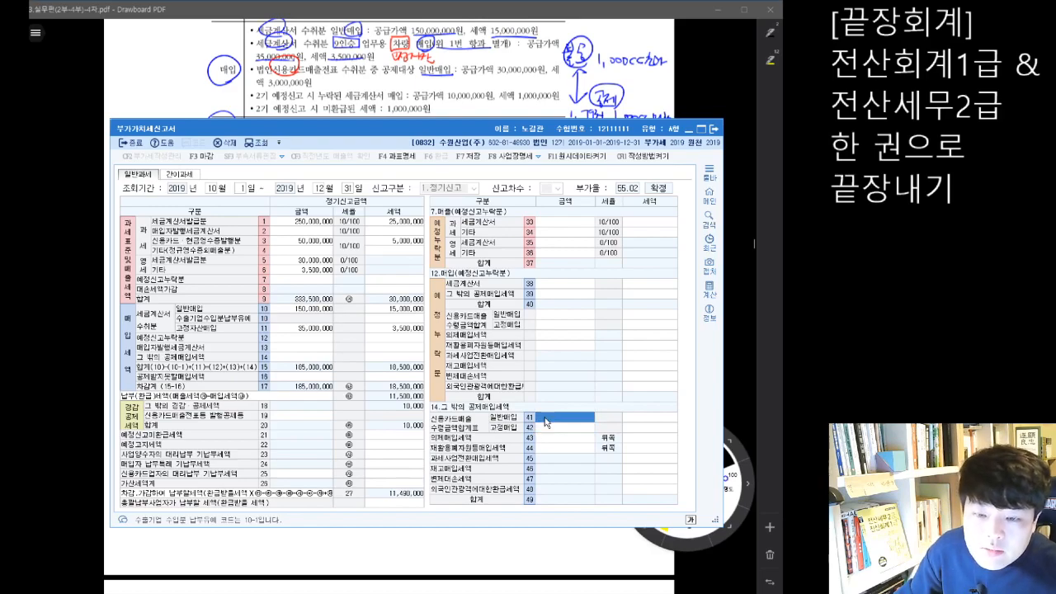
pyautogui.click(545, 428)
pyautogui.click(545, 418)
pyautogui.click(544, 428)
pyautogui.click(543, 419)
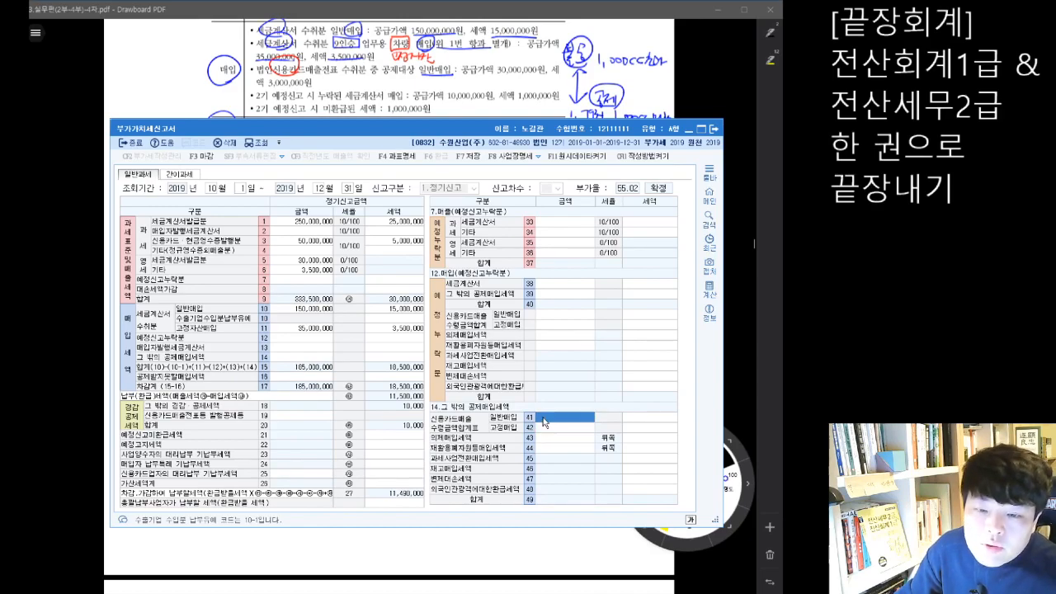
pyautogui.click(544, 428)
pyautogui.click(546, 419)
pyautogui.click(545, 427)
# - Enter 30,000,000 as the amount and 3,000,000 as the tax for 신용카드매출수령금액합계표 일반매입 (41)
pyautogui.click(547, 418)
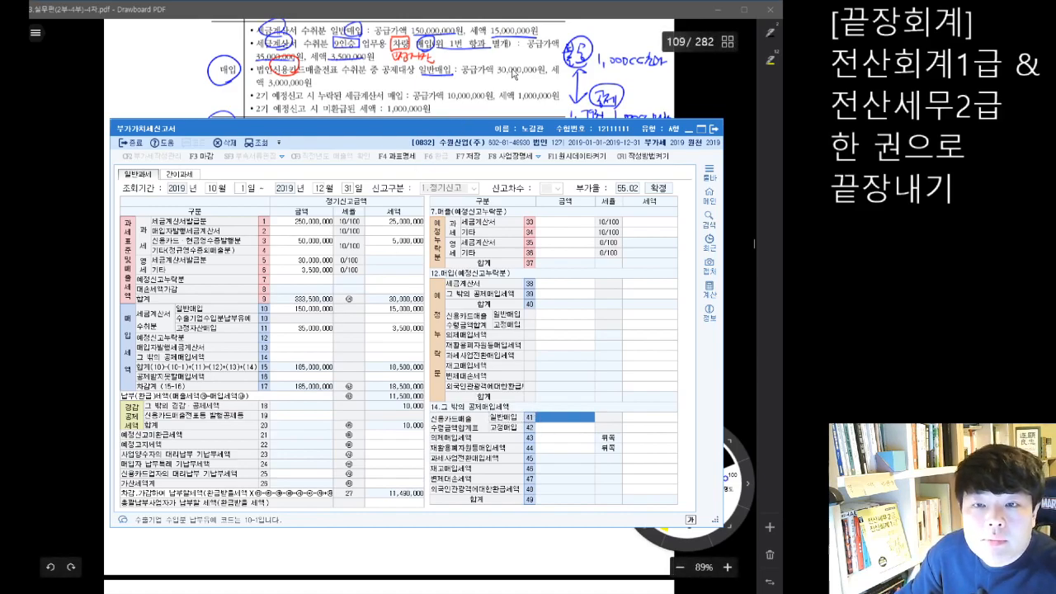
pyautogui.write('30,000,000')
pyautogui.press('Return')
pyautogui.write('3000000')
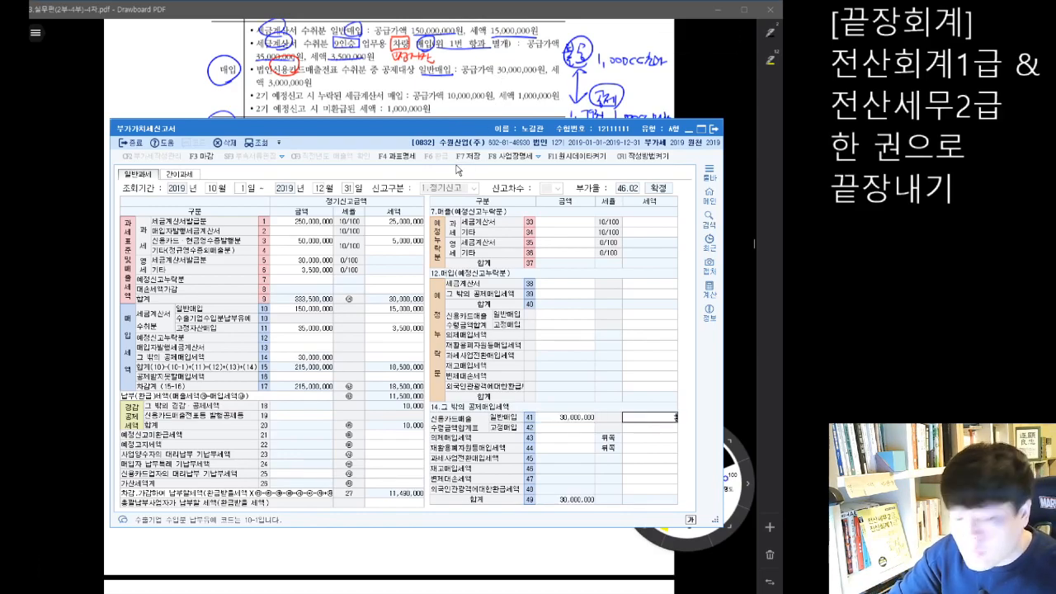
pyautogui.press('Return')
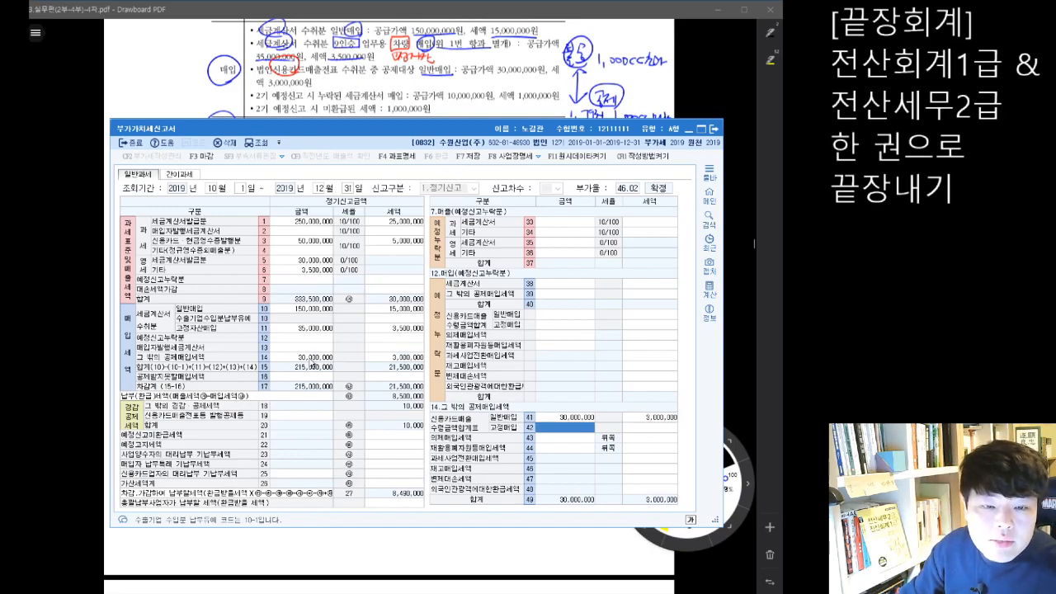
# - Check the 그 밖의 공제매입세액 (14) amounts and examine the 예정신고누락분 rows for sales (7) and purchases (12)
pyautogui.click(310, 357)
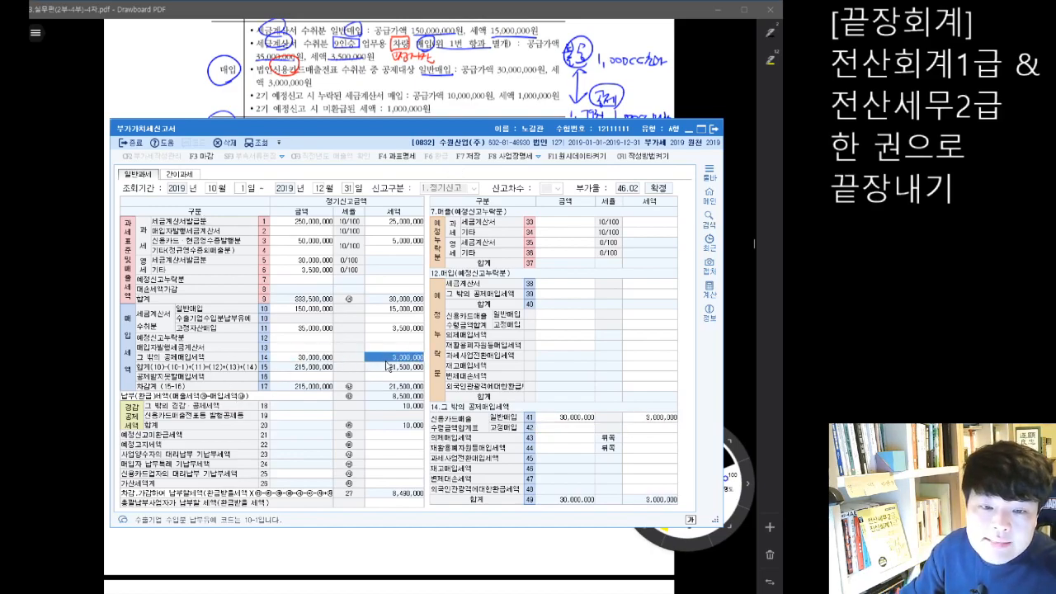
pyautogui.click(371, 359)
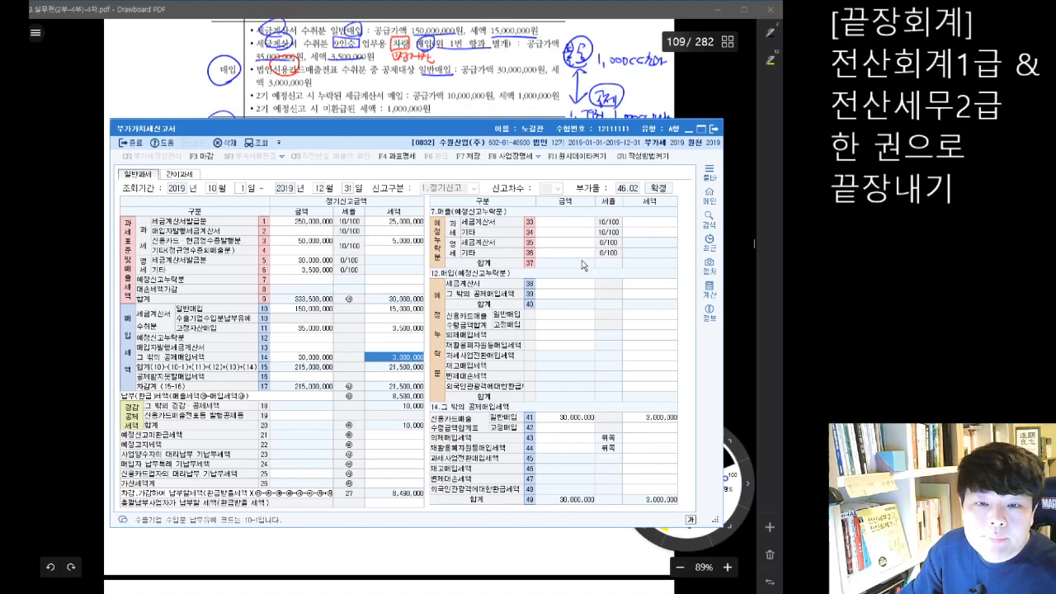
pyautogui.click(544, 233)
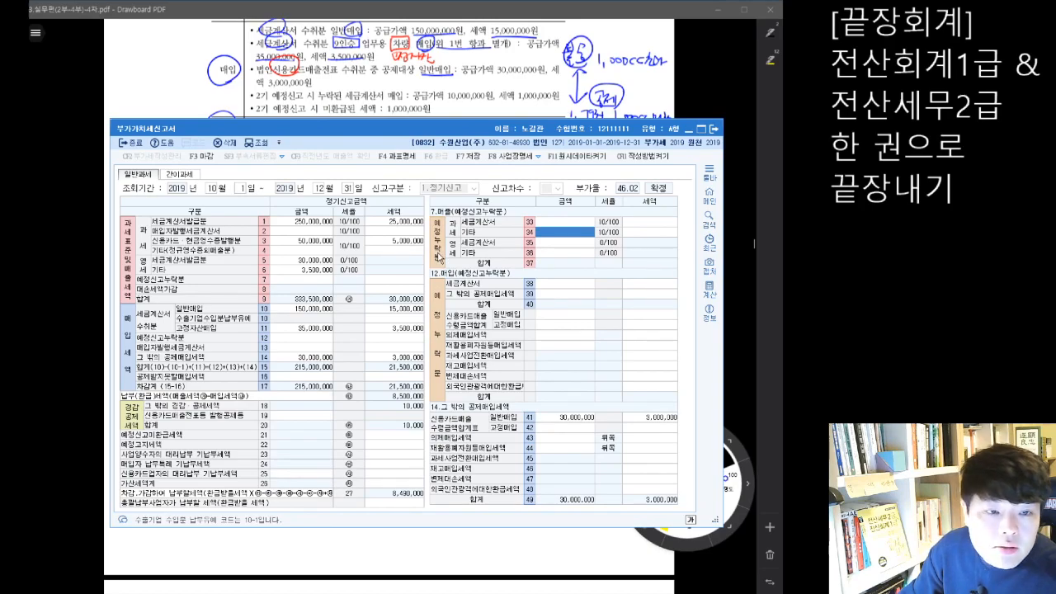
pyautogui.click(302, 280)
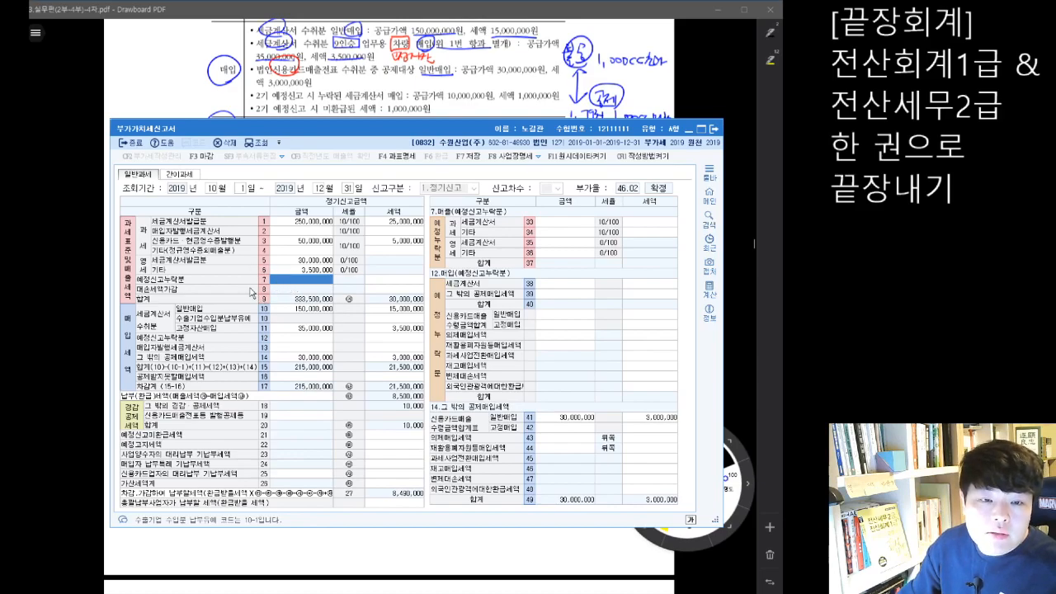
pyautogui.click(297, 339)
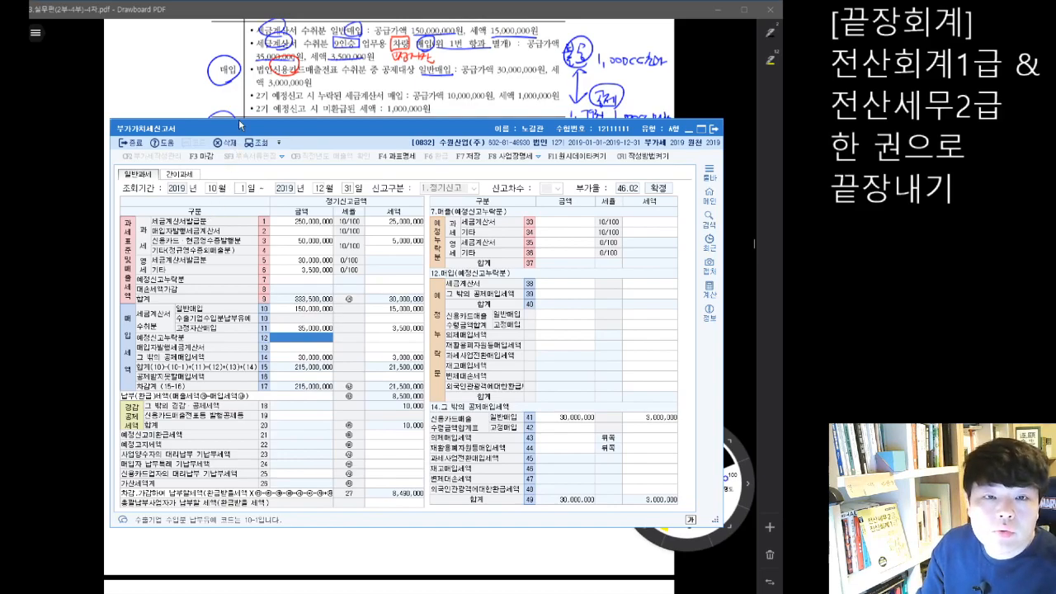
# - In the PDF's fourth 매입 item, circle 예정 and 매입 and underline 누락 in blue
pyautogui.click(283, 88)
pyautogui.moveTo(282, 86); pyautogui.dragTo(295, 89)
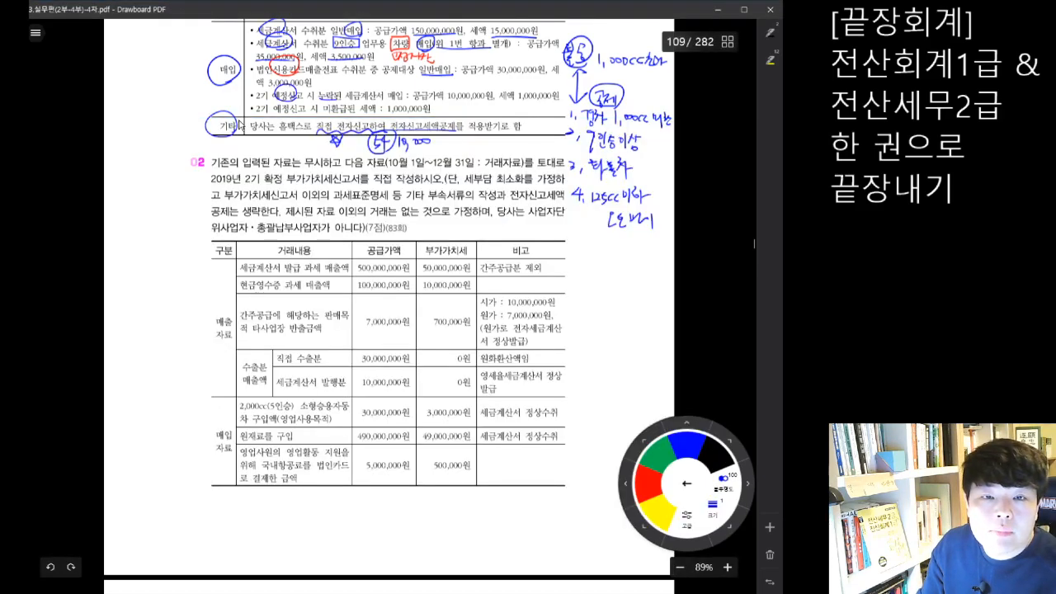
pyautogui.moveTo(403, 86)
pyautogui.mouseDown()
pyautogui.moveTo(389, 99)
pyautogui.moveTo(404, 85)
pyautogui.mouseUp()
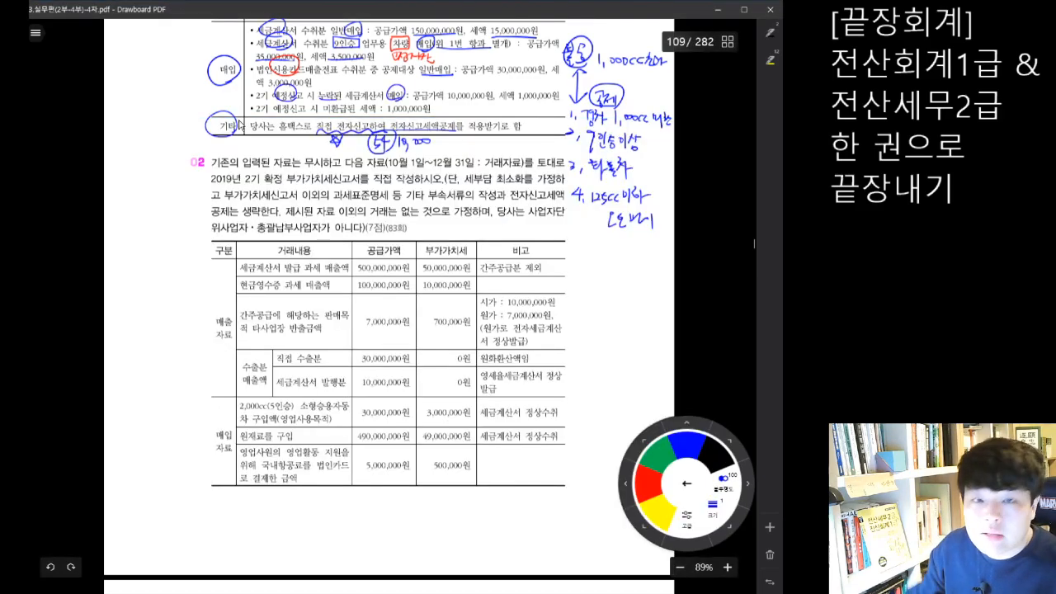
# - In KcLep's purchase 예정신고누락분 details, enter 10,000,000 as the amount and 1,000,000 as the tax for 세금계산서 (38)
pyautogui.hotkey('alt', 'Tab')
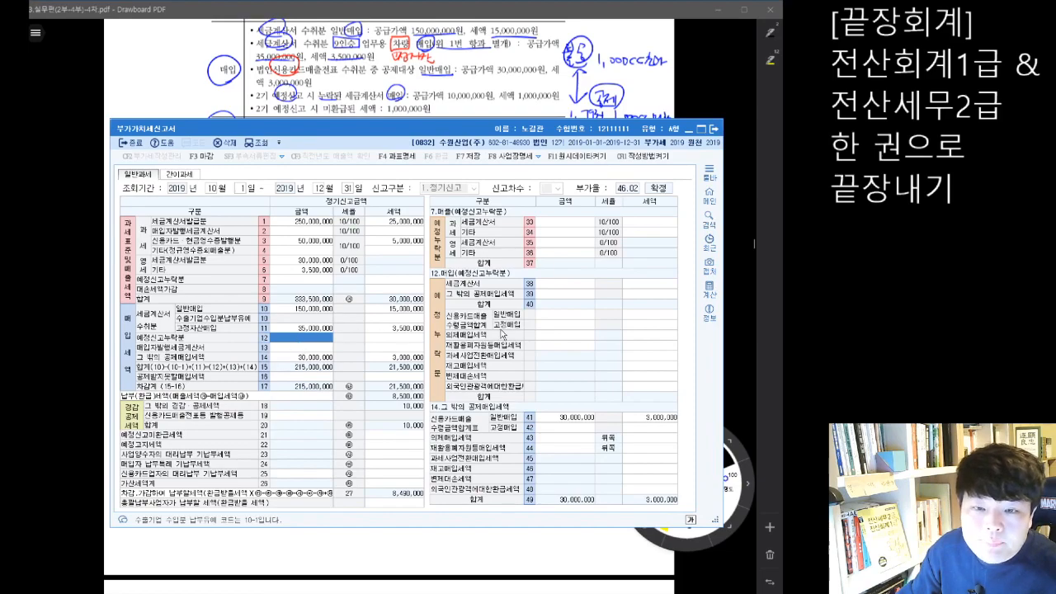
pyautogui.click(565, 284)
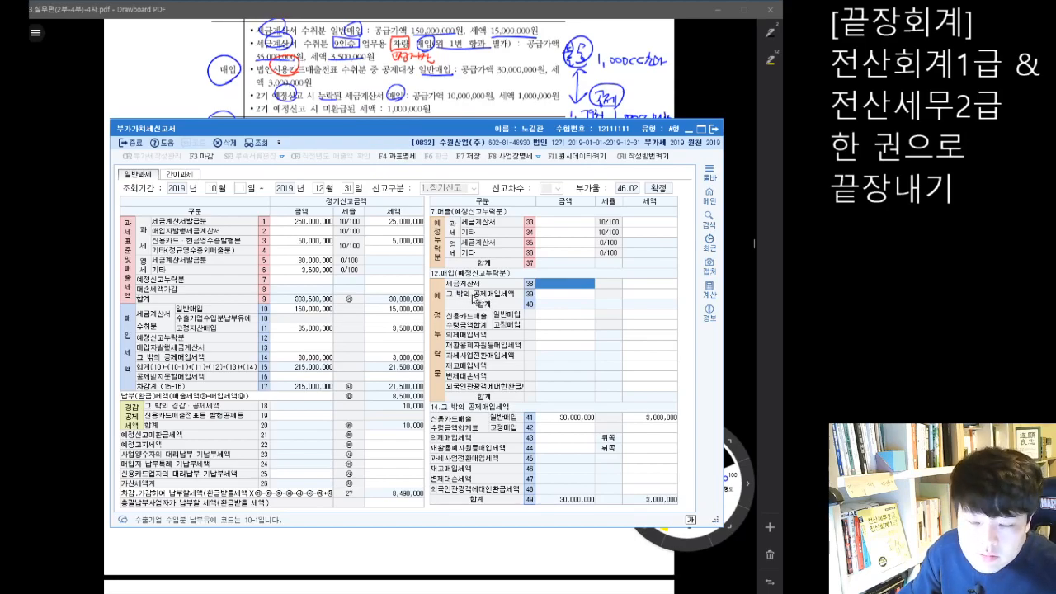
pyautogui.click(548, 295)
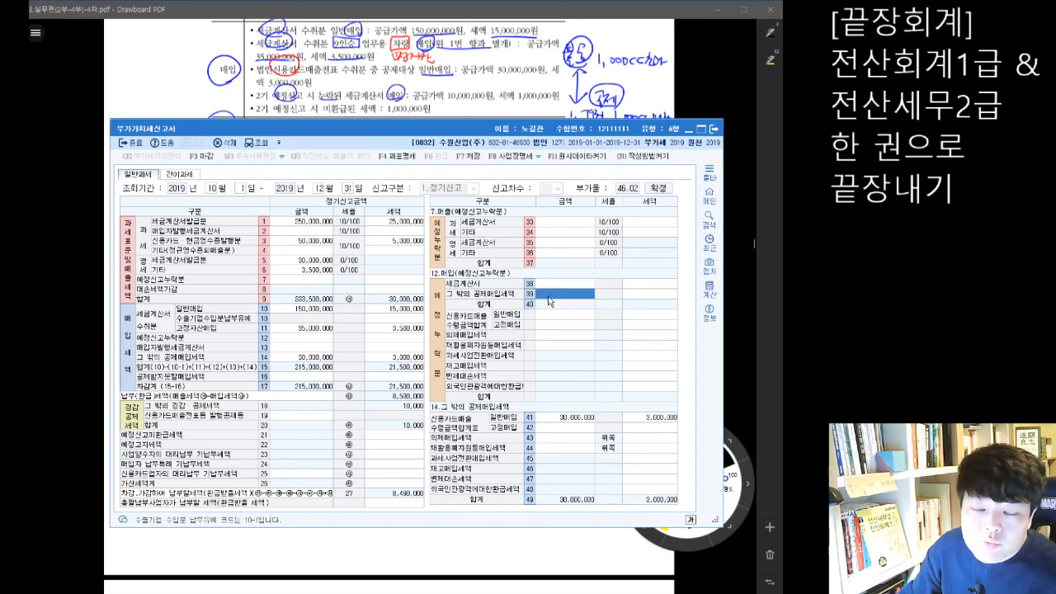
pyautogui.click(552, 285)
pyautogui.click(554, 294)
pyautogui.click(553, 285)
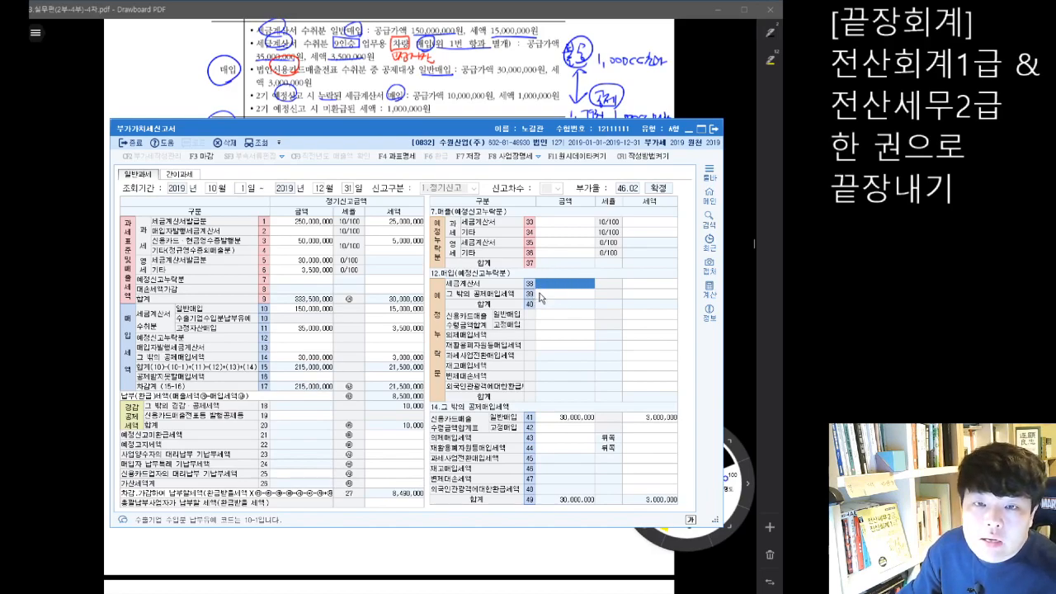
pyautogui.write('1')
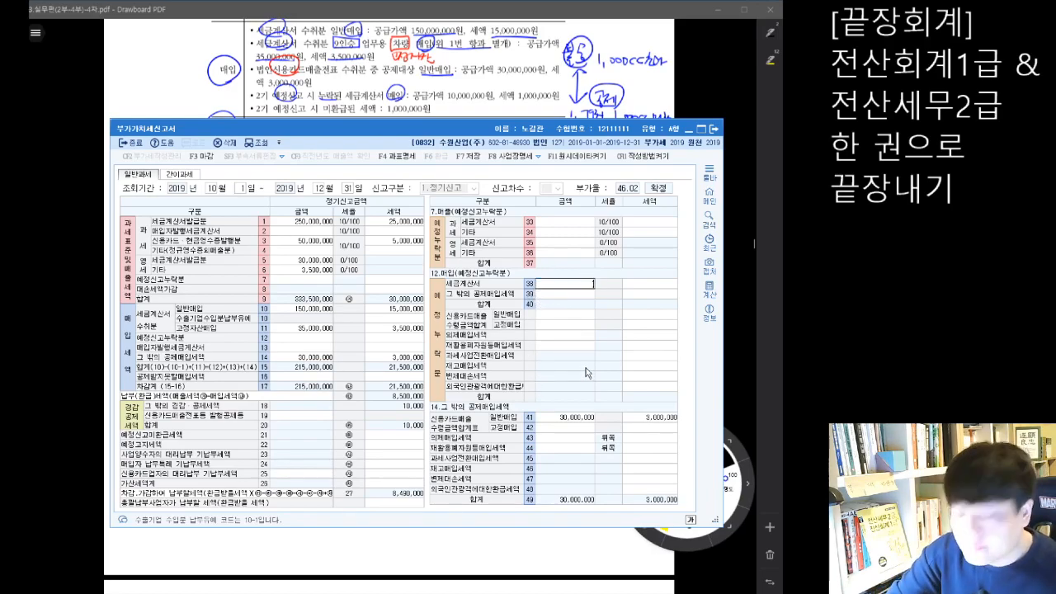
pyautogui.write('0,000,000')
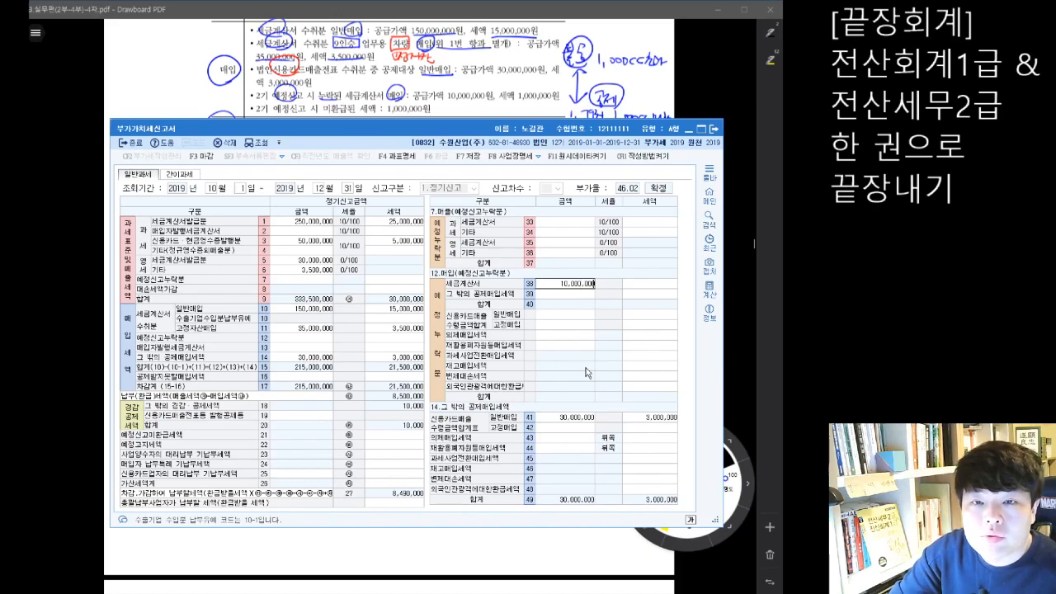
pyautogui.press('Return')
pyautogui.press('Return')
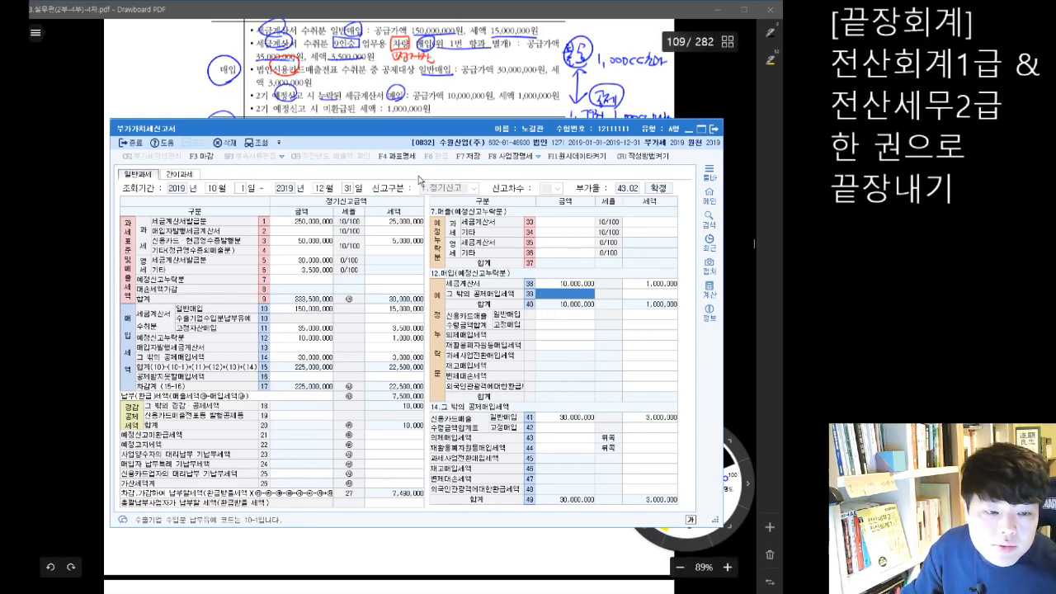
# - Enter 1,000,000 as the tax for 예정신고미환급세액 (21)
pyautogui.click(377, 434)
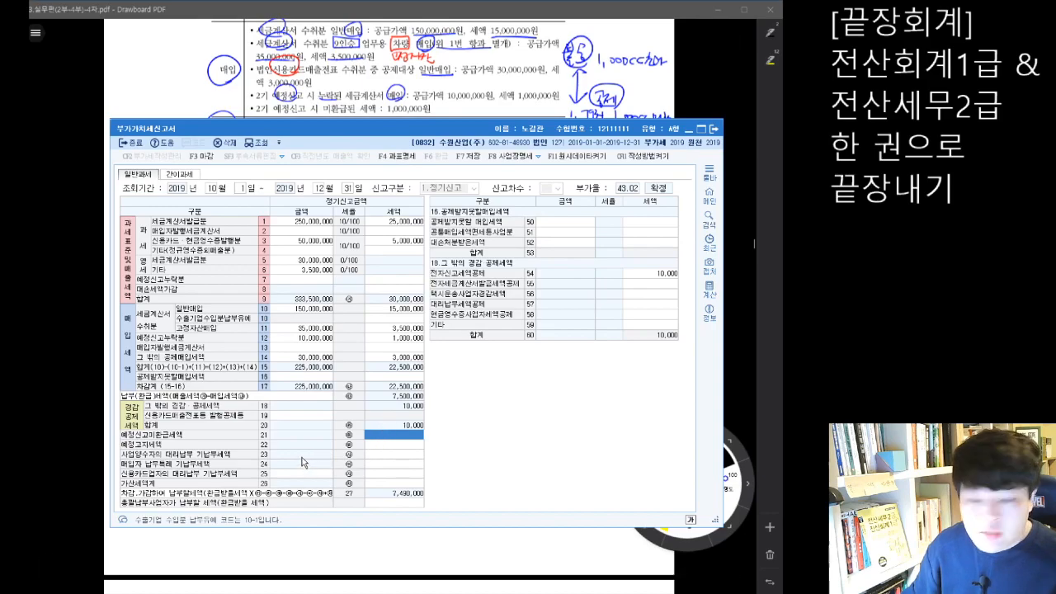
pyautogui.write('1300000')
pyautogui.press('Return')
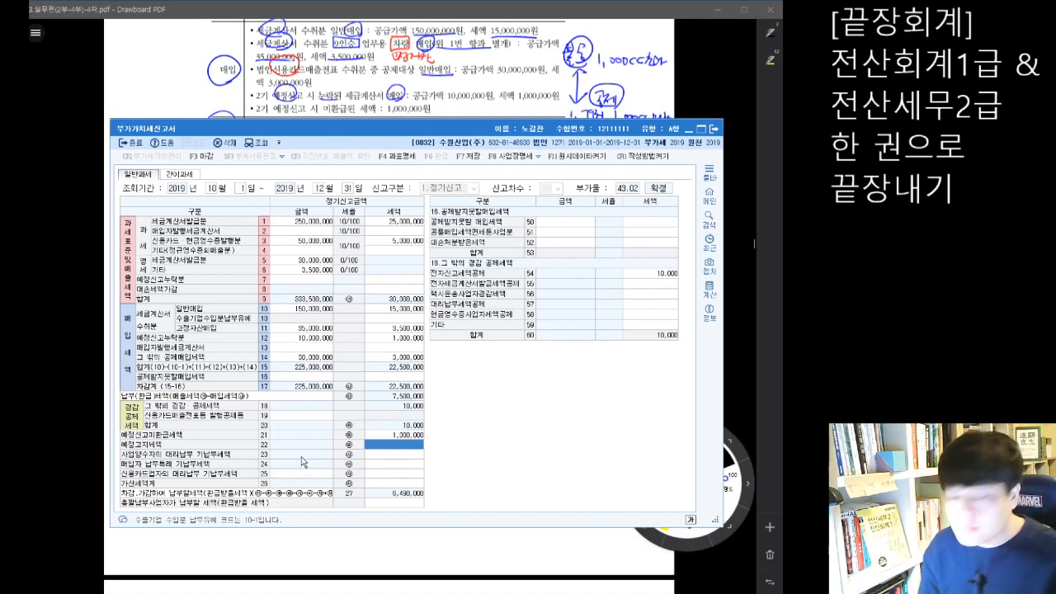
# - Review the 가산세 details, the 전자신고세액공제 (54) credit against the problem's 기타 row, and the purchase 예정신고누락분 (12) details
pyautogui.click(383, 483)
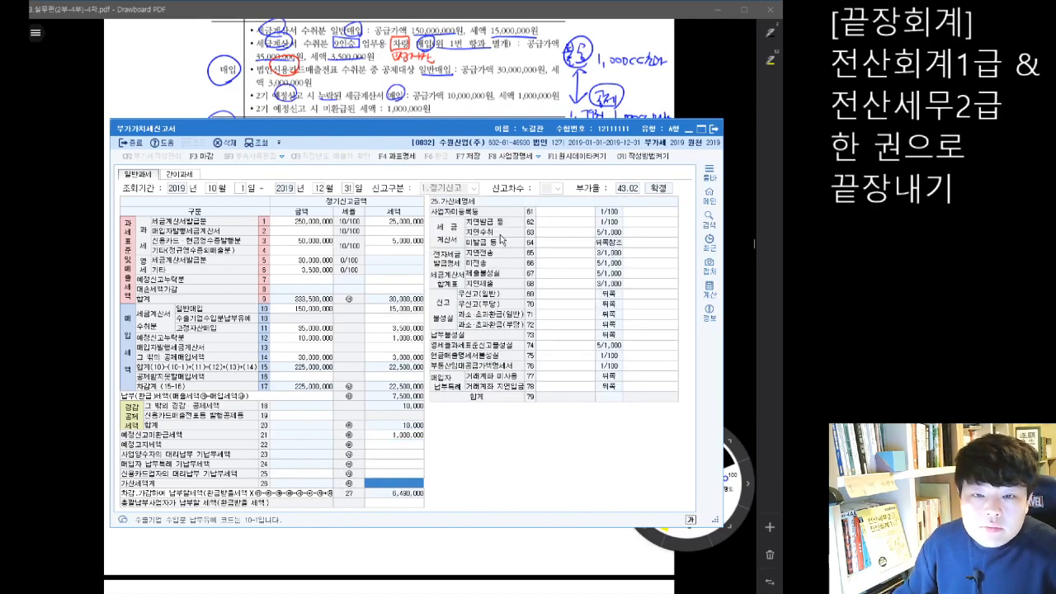
pyautogui.click(407, 446)
pyautogui.click(659, 275)
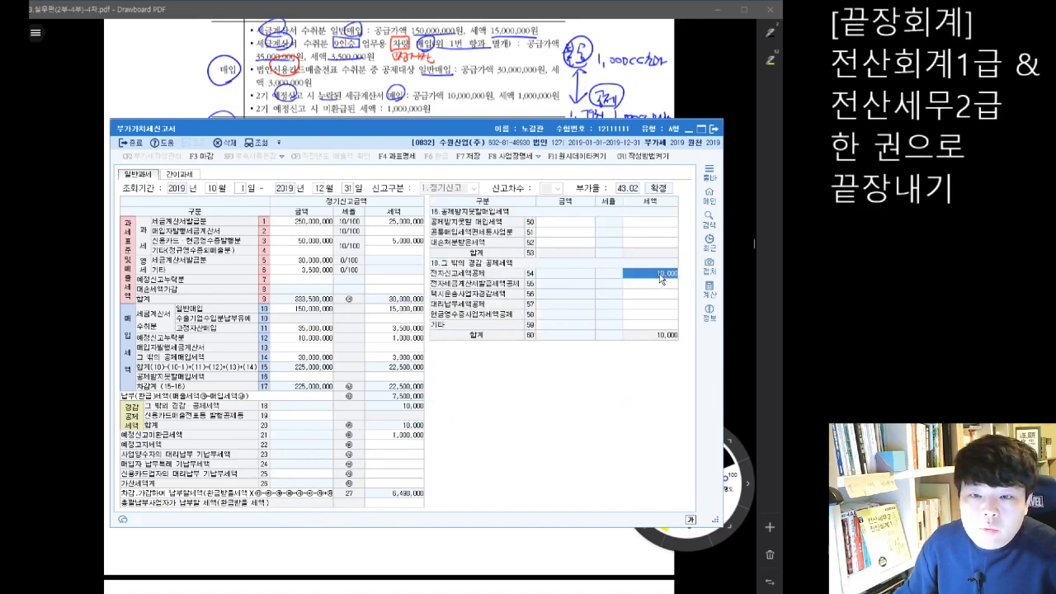
pyautogui.moveTo(532, 129); pyautogui.dragTo(519, 222)
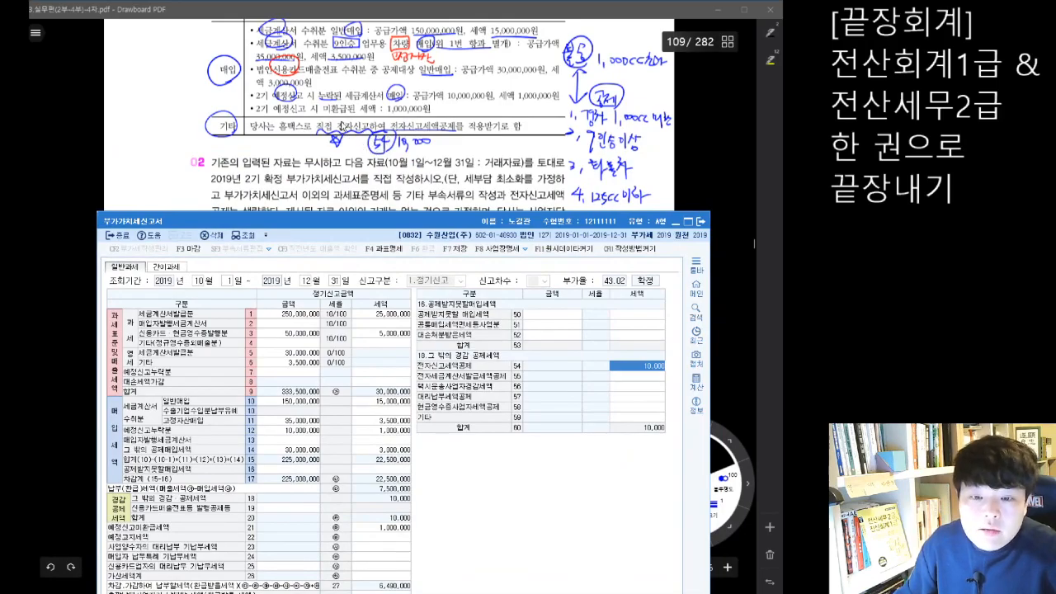
pyautogui.moveTo(465, 216); pyautogui.dragTo(472, 153)
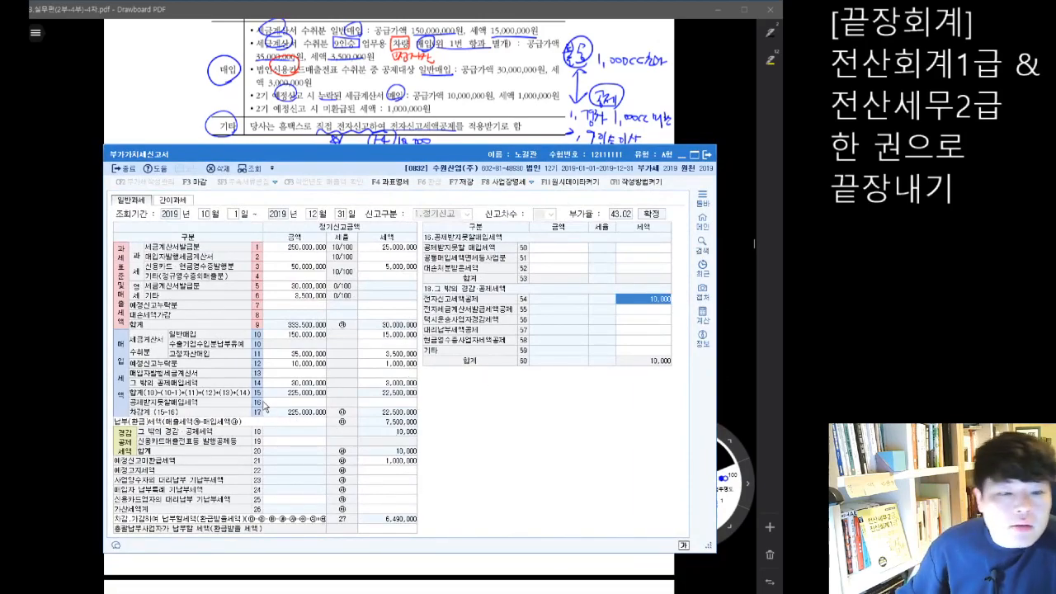
pyautogui.click(298, 365)
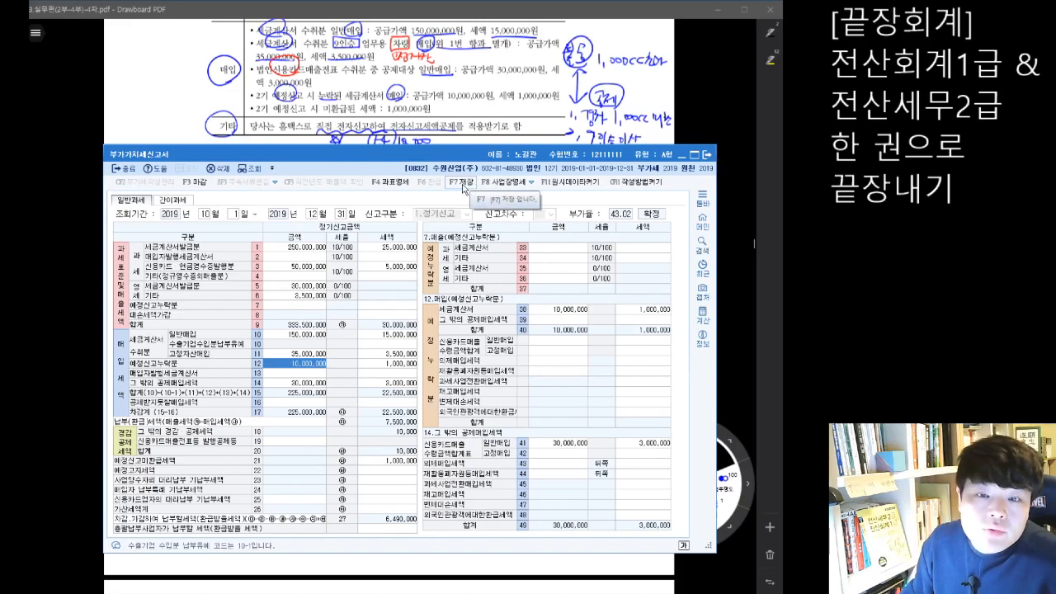
# - Save the completed 2019년 제2기 확정 부가가치세신고서 and close it
pyautogui.click(463, 189)
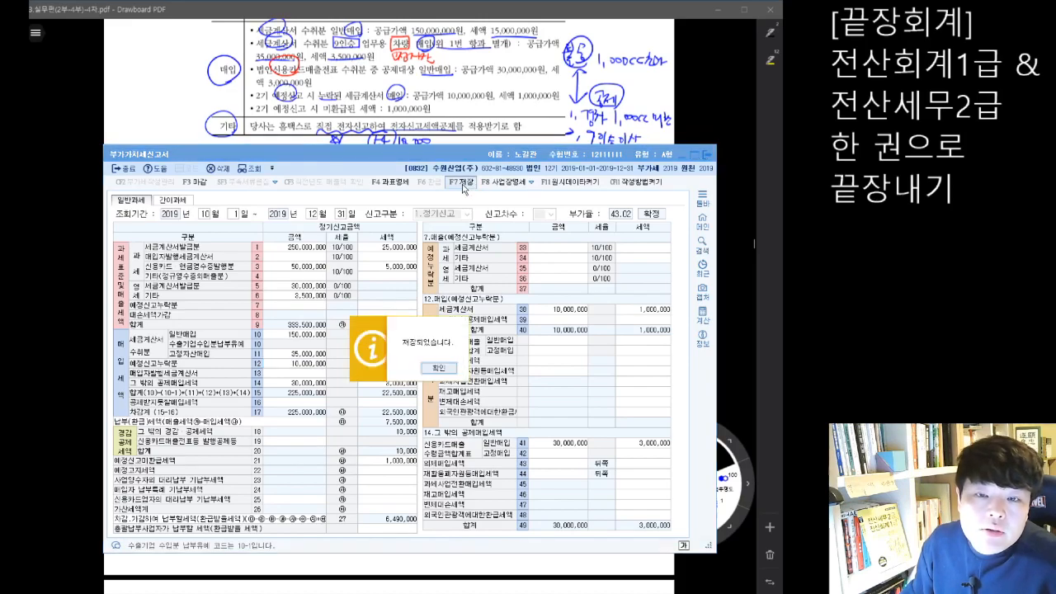
pyautogui.click(439, 373)
pyautogui.click(709, 155)
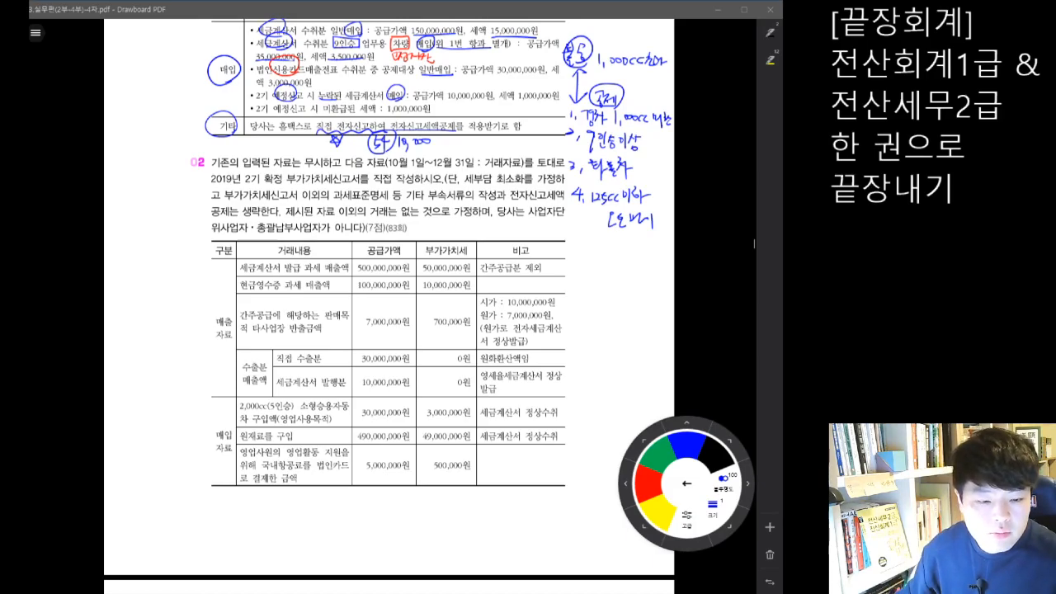
# - Reopen 부가가치세신고서 in KcLep and load the period from January 1 to March 31, 2019
pyautogui.click(354, 592)
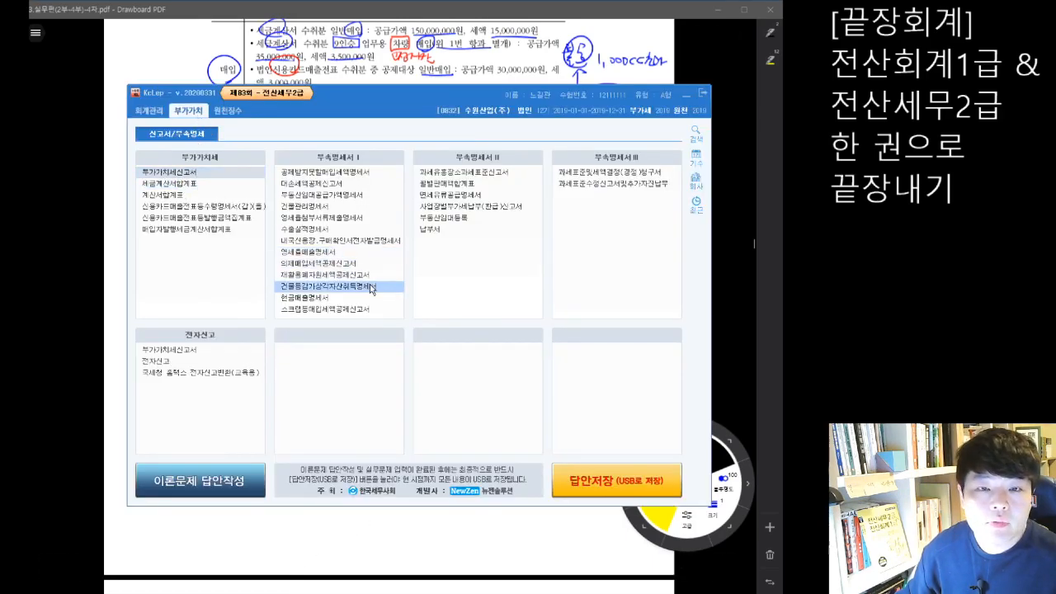
pyautogui.moveTo(265, 144); pyautogui.dragTo(550, 95)
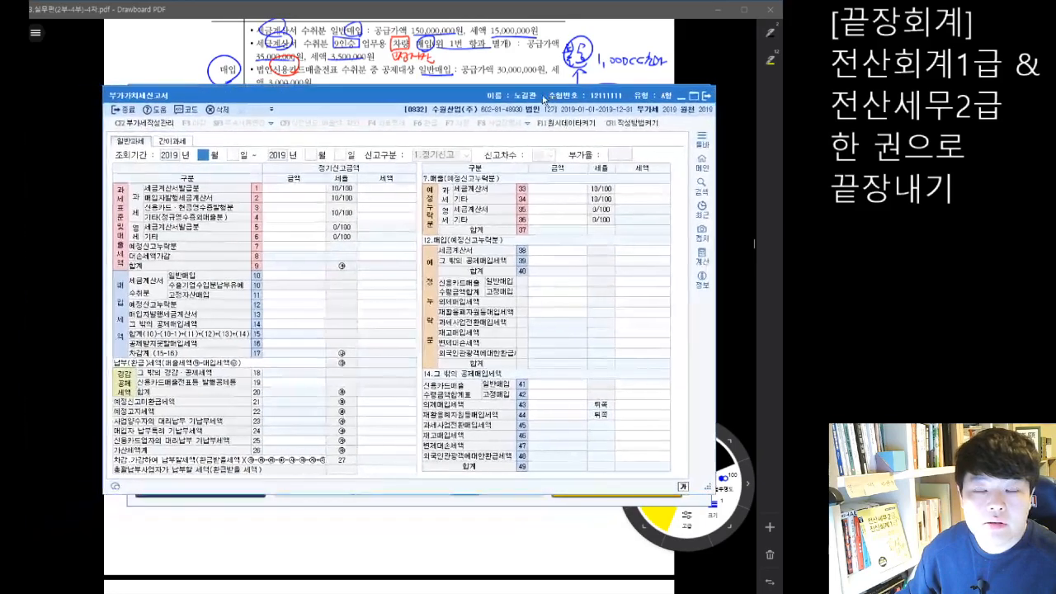
pyautogui.write('1')
pyautogui.press('Return')
pyautogui.write('3')
pyautogui.press('Return')
pyautogui.press('Return')
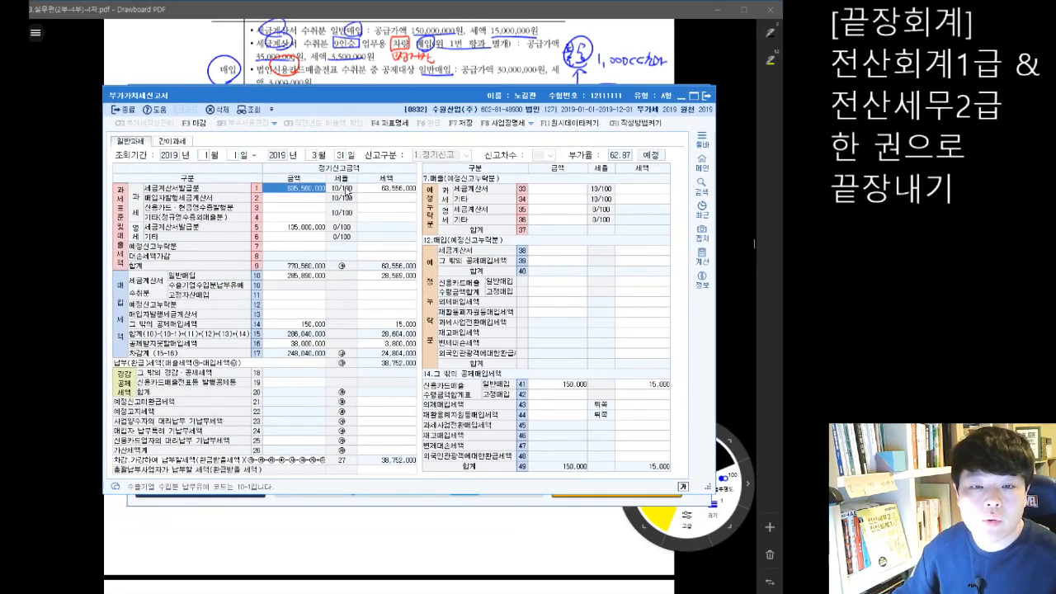
# - Clear the preloaded sales amounts in the 과세 세금계산서발급분 (1) and 영세 세금계산서발급분 (5) rows
pyautogui.press('Delete')
pyautogui.press('Return')
pyautogui.press('Return')
pyautogui.press('Return')
pyautogui.press('Return')
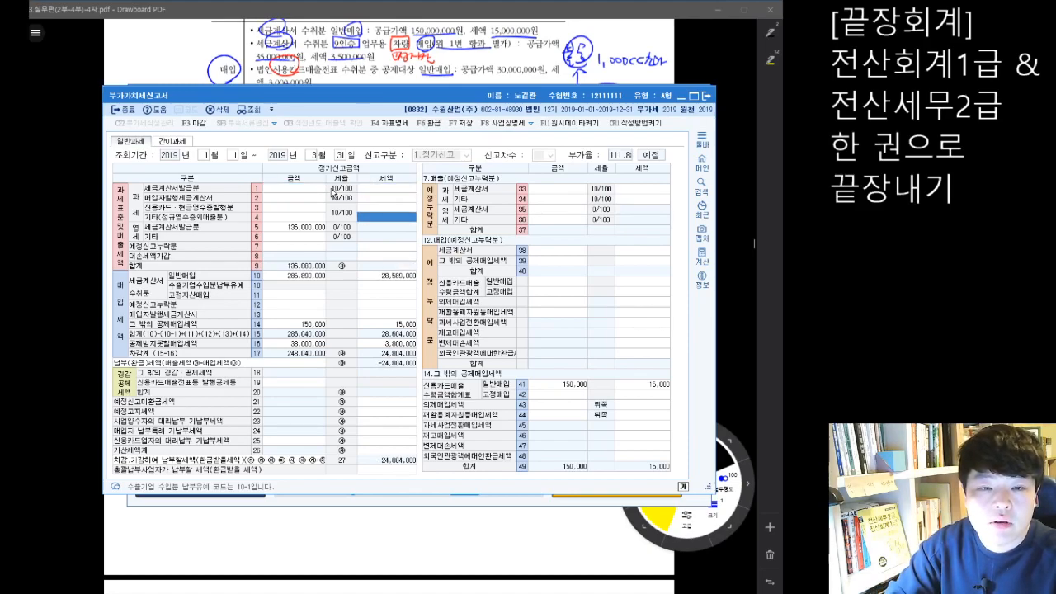
pyautogui.press('Delete')
pyautogui.press('Return')
pyautogui.press('Return')
pyautogui.press('Return')
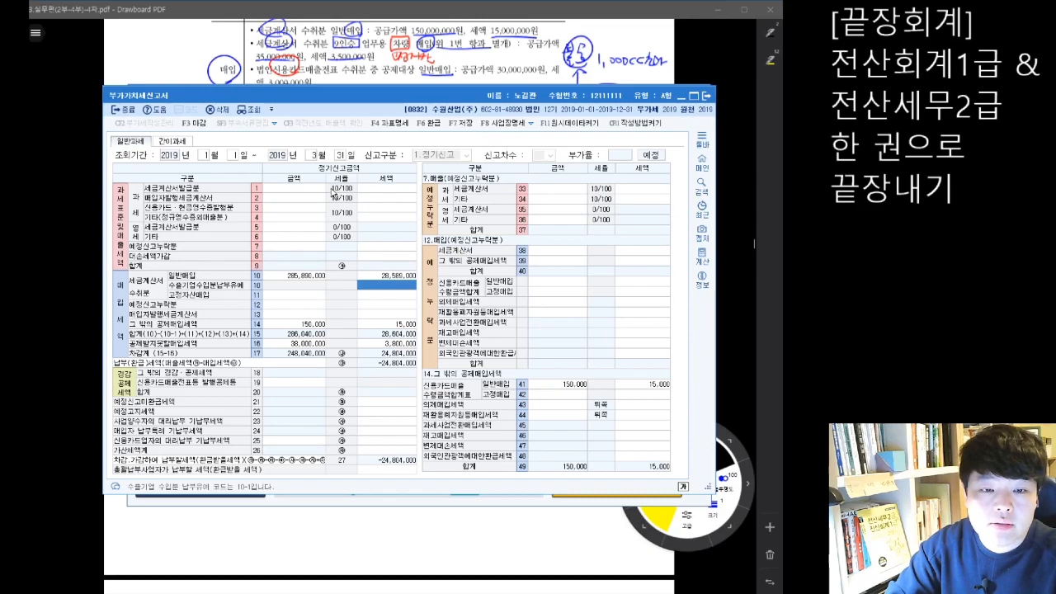
# - Clear the amount of the 세금계산서수취분 일반매입 (10) purchase row
pyautogui.press('Left')
pyautogui.press('Delete')
pyautogui.press('Return')
pyautogui.press('Return')
pyautogui.press('Return')
pyautogui.press('Return')
pyautogui.press('Return')
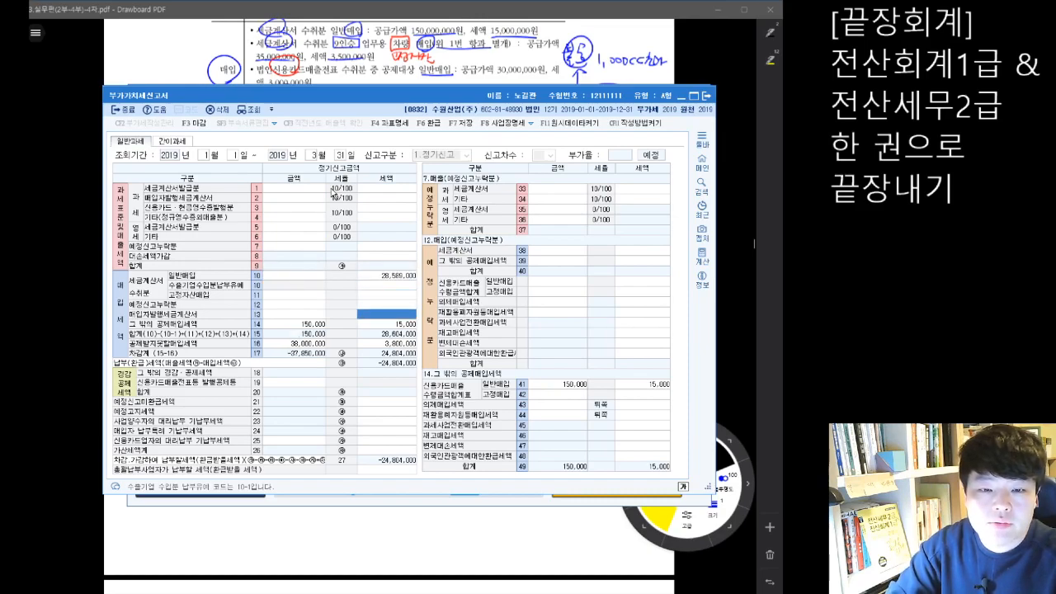
# - Clear the tax of the 세금계산서수취분 일반매입 (10) purchase row
pyautogui.press('Left')
pyautogui.press('Delete')
pyautogui.press('Return')
pyautogui.press('Up')
pyautogui.press('Up')
pyautogui.press('Up')
pyautogui.press('Up')
pyautogui.press('Up')
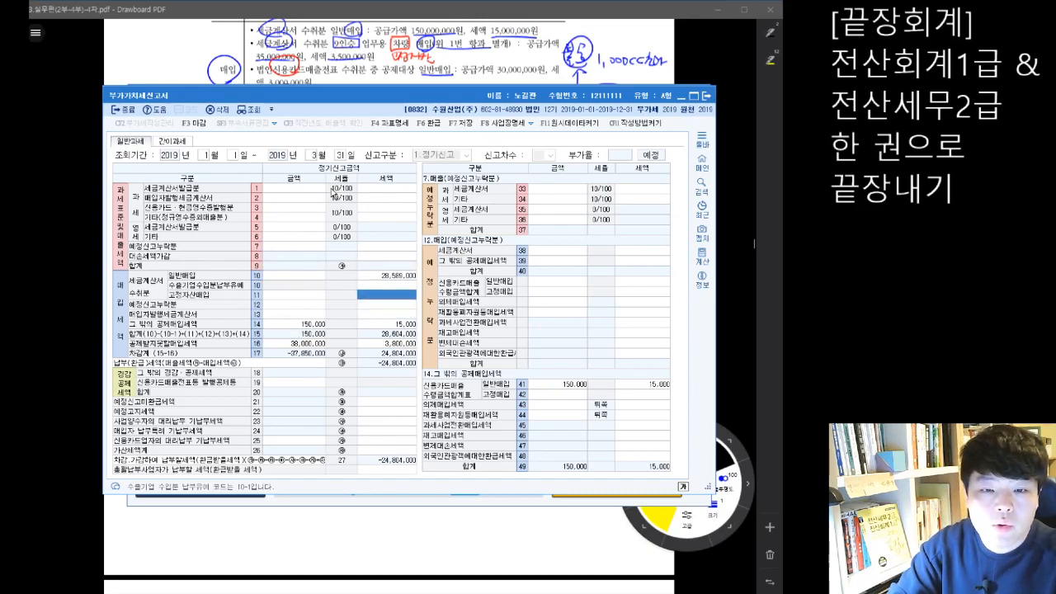
pyautogui.press('Delete')
pyautogui.press('Return')
pyautogui.press('Return')
pyautogui.press('Return')
pyautogui.press('Return')
pyautogui.press('Return')
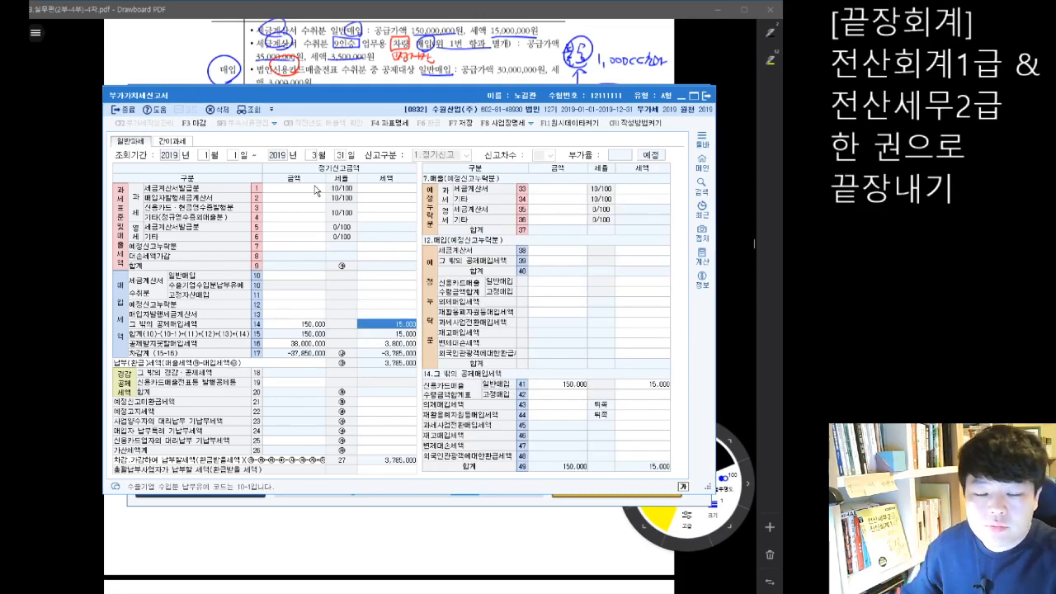
# - Clear the amount and tax of 신용카드매출 일반매입 (41) in the 그 밖의 공제매입세액 details
pyautogui.click(571, 384)
pyautogui.press('Delete')
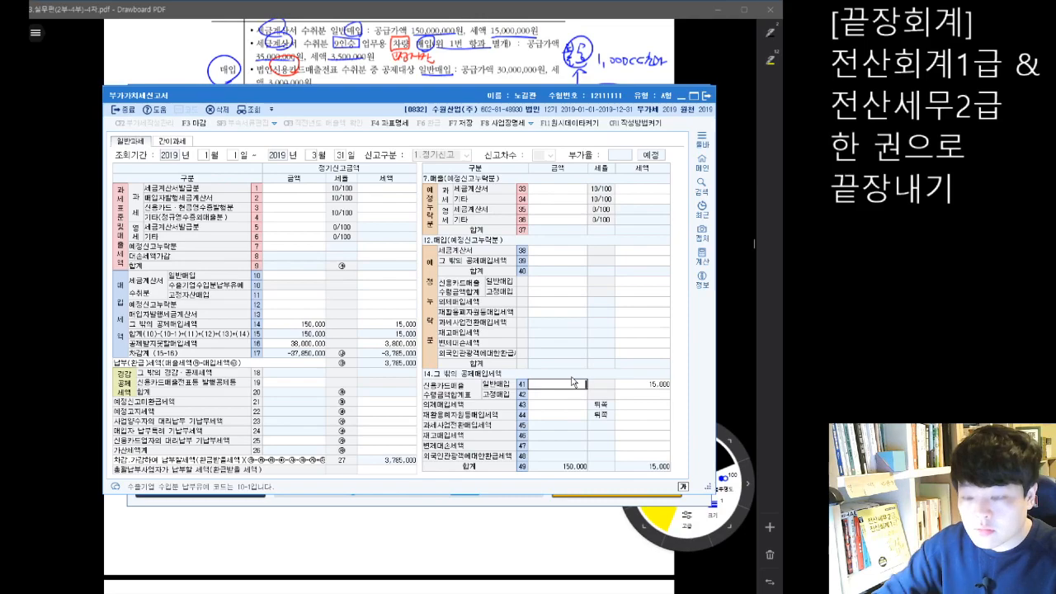
pyautogui.press('Return')
pyautogui.press('Return')
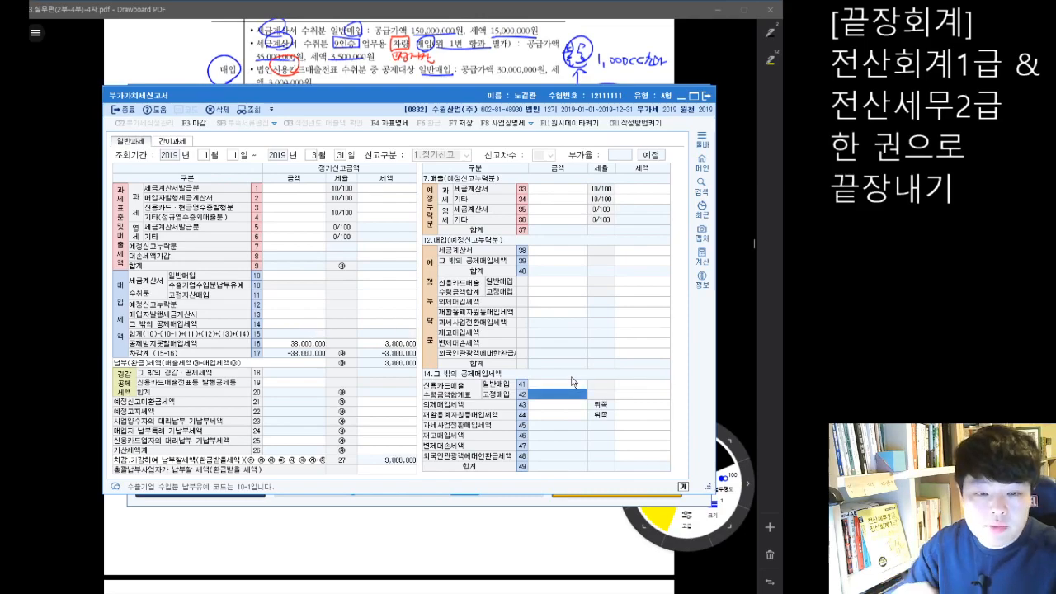
# - Show the details of 공제받지못할매입세액 (16) and examine its rows 50 and 51
pyautogui.click(306, 345)
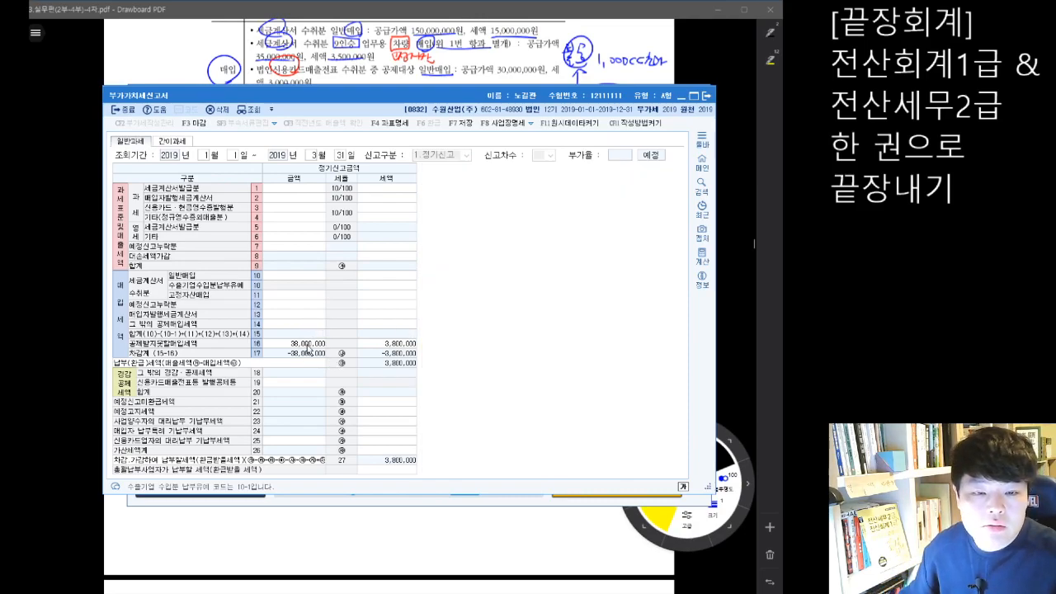
pyautogui.press('Return')
pyautogui.press('Return')
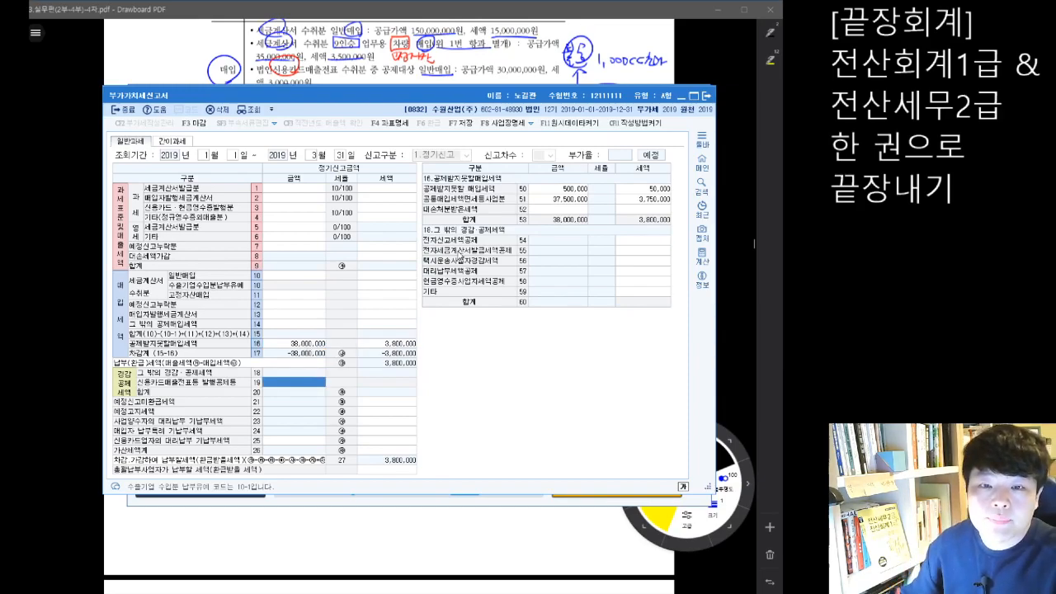
pyautogui.click(309, 347)
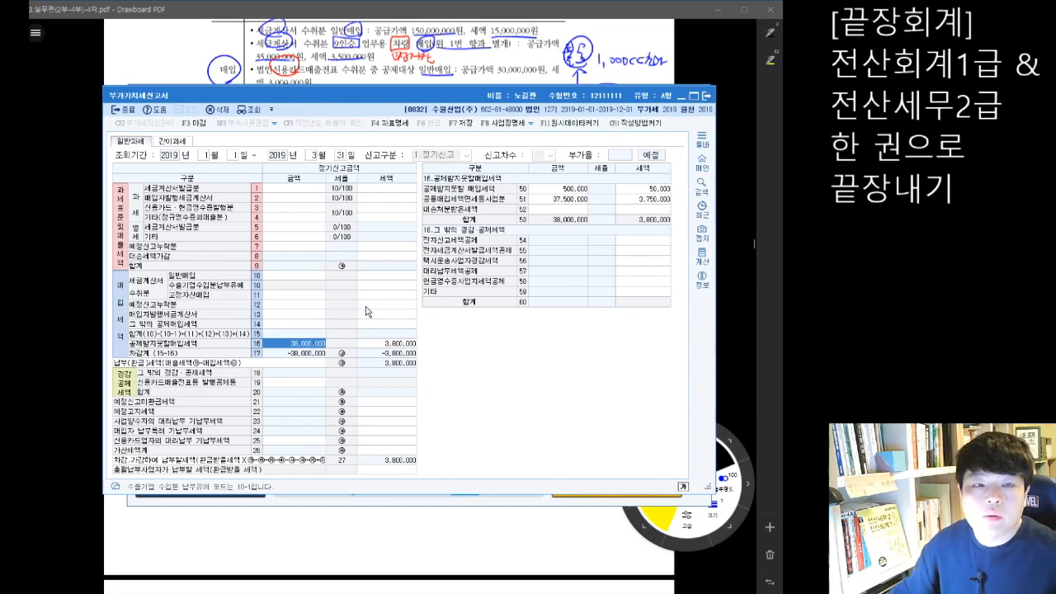
# - Close the January–March return with its data saved and go back to problem 02 in the Drawboard PDF
pyautogui.click(707, 97)
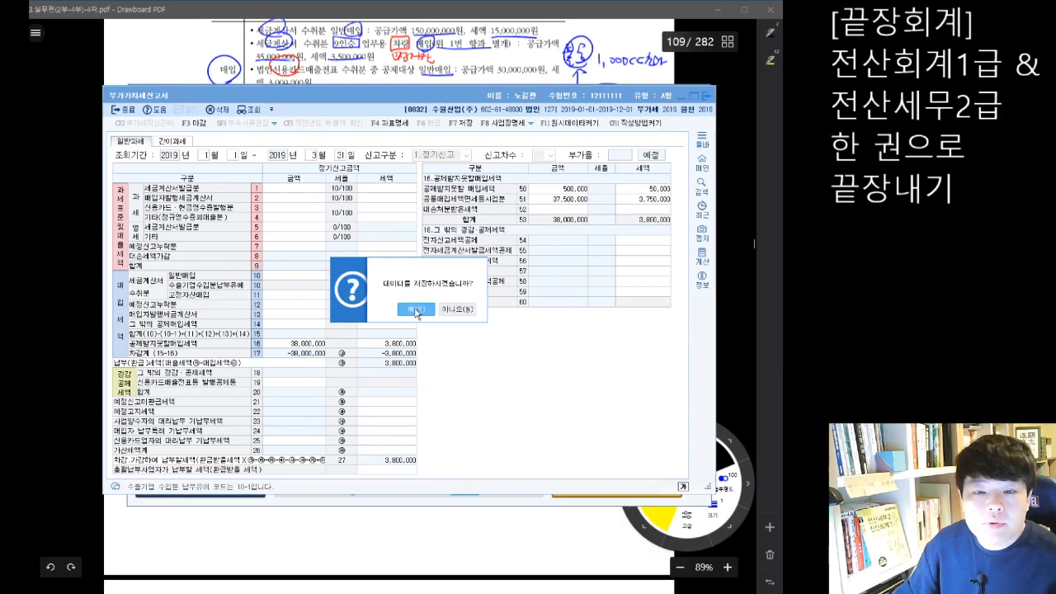
pyautogui.press('Return')
pyautogui.press('Return')
pyautogui.click(725, 102)
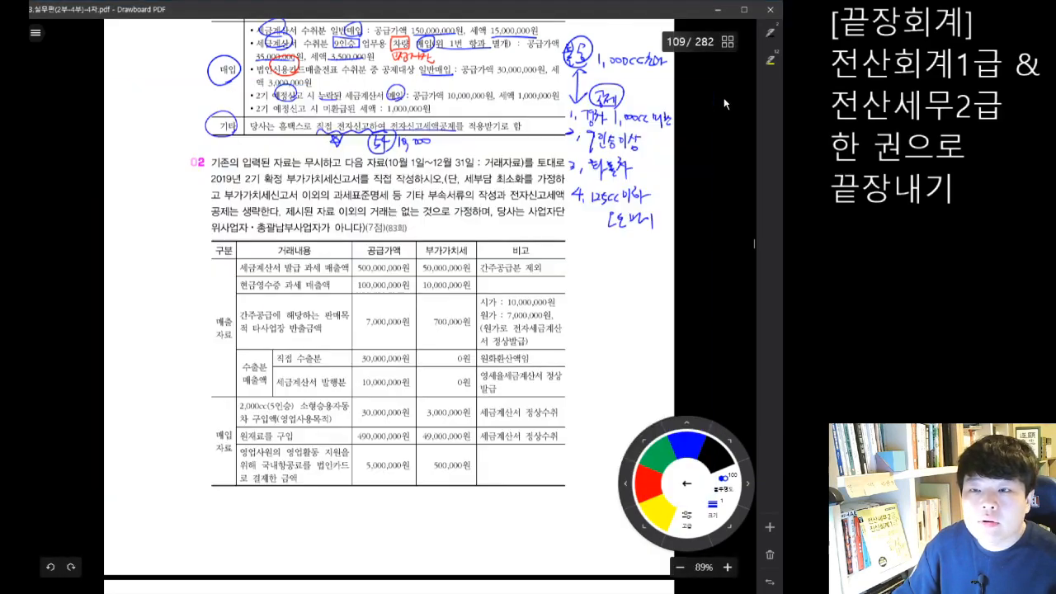